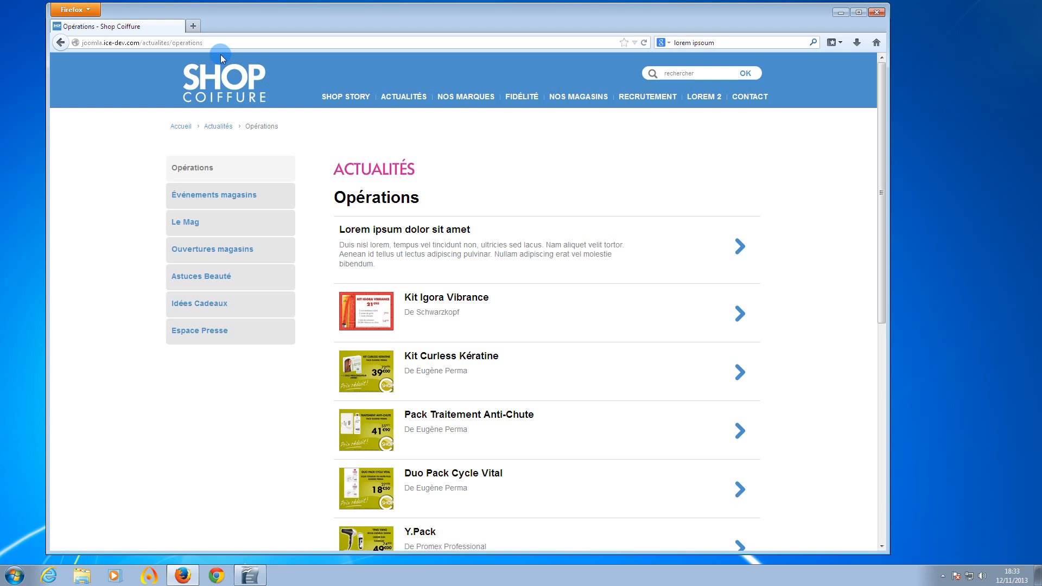
Step: Open the Joomla administration at joomla.ice-dev.com/administrator/ in a new tab, reusing the domain from the Shop Coiffure page's address
{"action": "key", "text": "ctrl+t"}
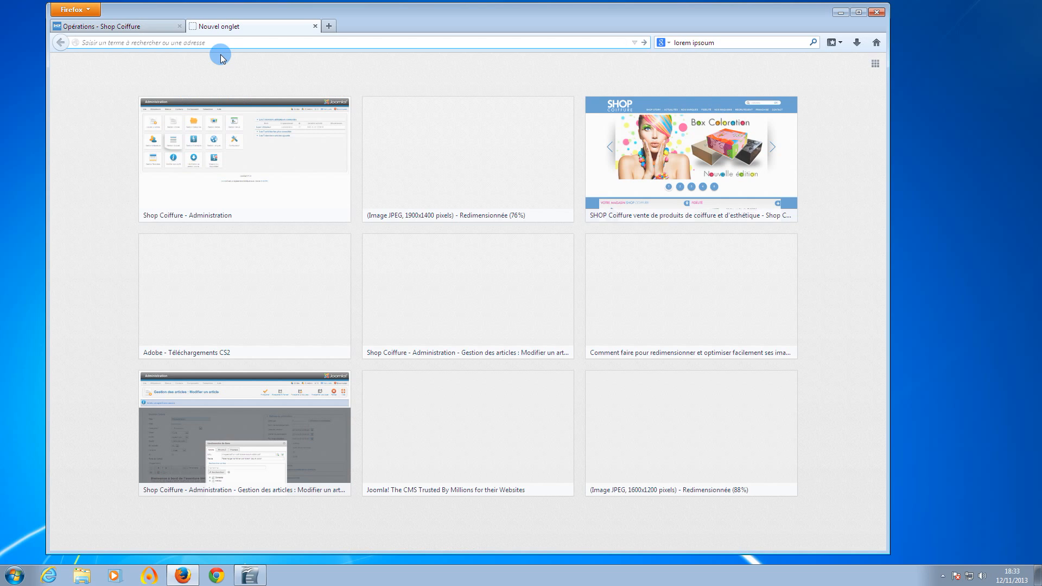
{"action": "left_click", "coordinate": [142, 27]}
{"action": "left_click_drag", "start_coordinate": [140, 42], "coordinate": [41, 42]}
{"action": "key", "text": "ctrl+c"}
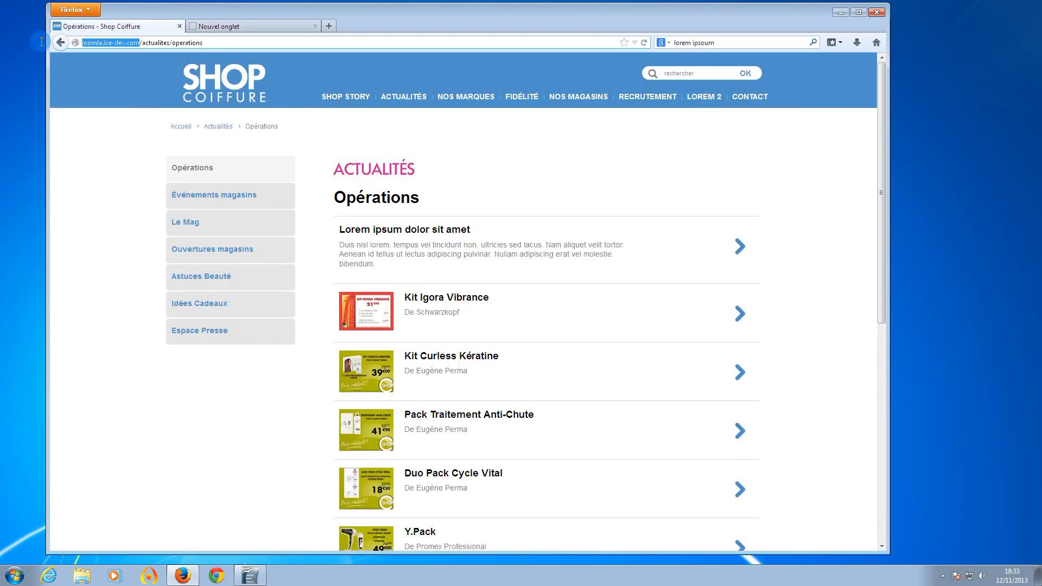
{"action": "left_click", "coordinate": [248, 25]}
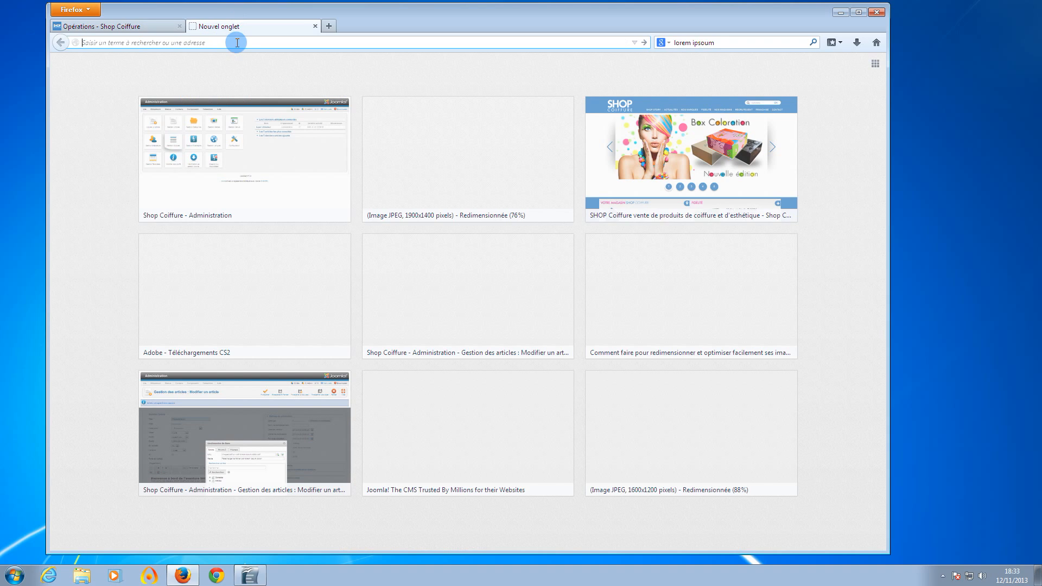
{"action": "key", "text": "ctrl+v"}
{"action": "type", "text": "/"}
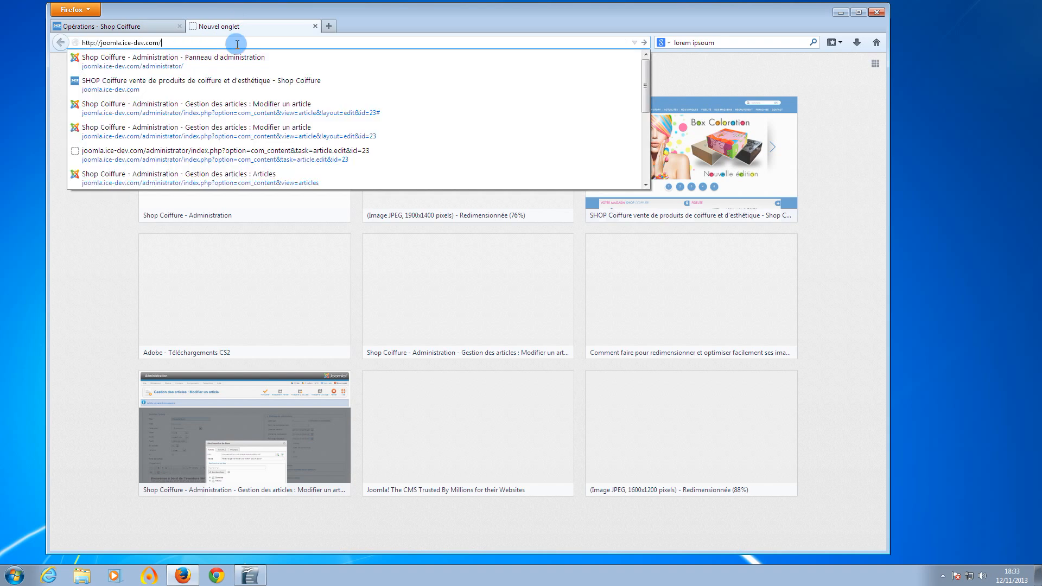
{"action": "key", "text": "Down"}
{"action": "key", "text": "Return"}
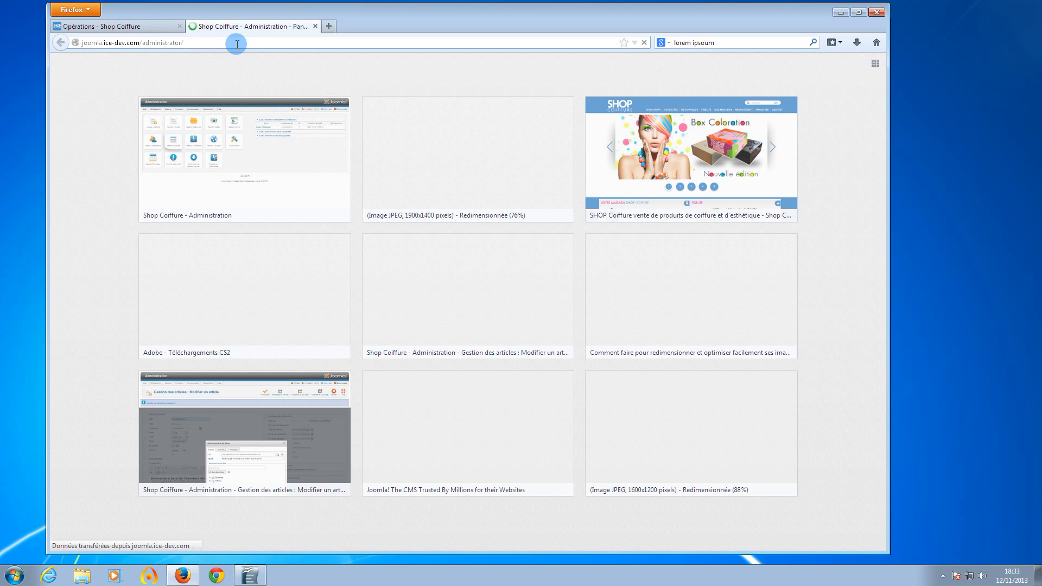
Step: Start a new article in the Joomla administration
{"action": "mouse_move", "coordinate": [215, 96]}
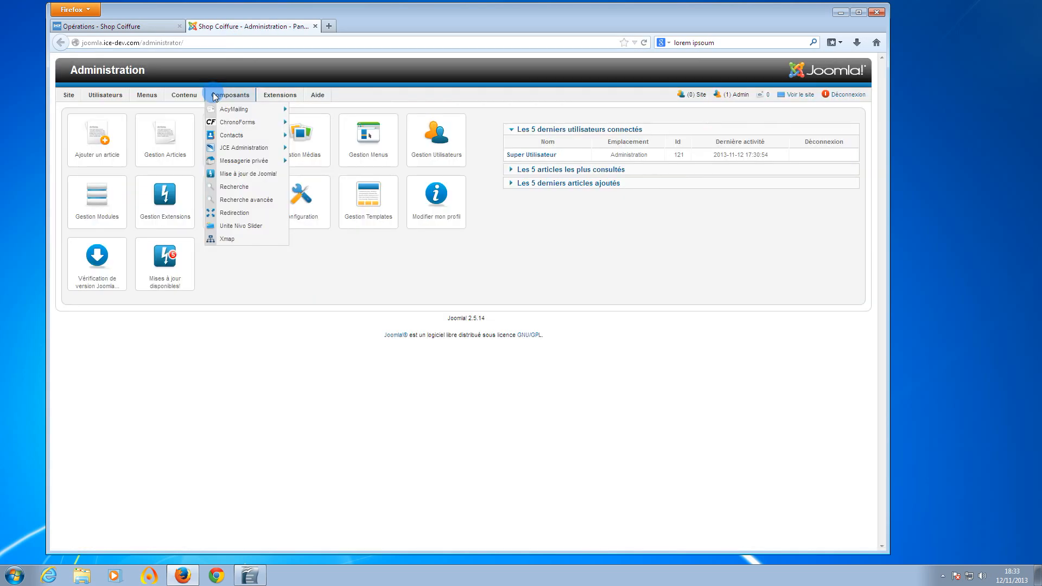
{"action": "mouse_move", "coordinate": [182, 102]}
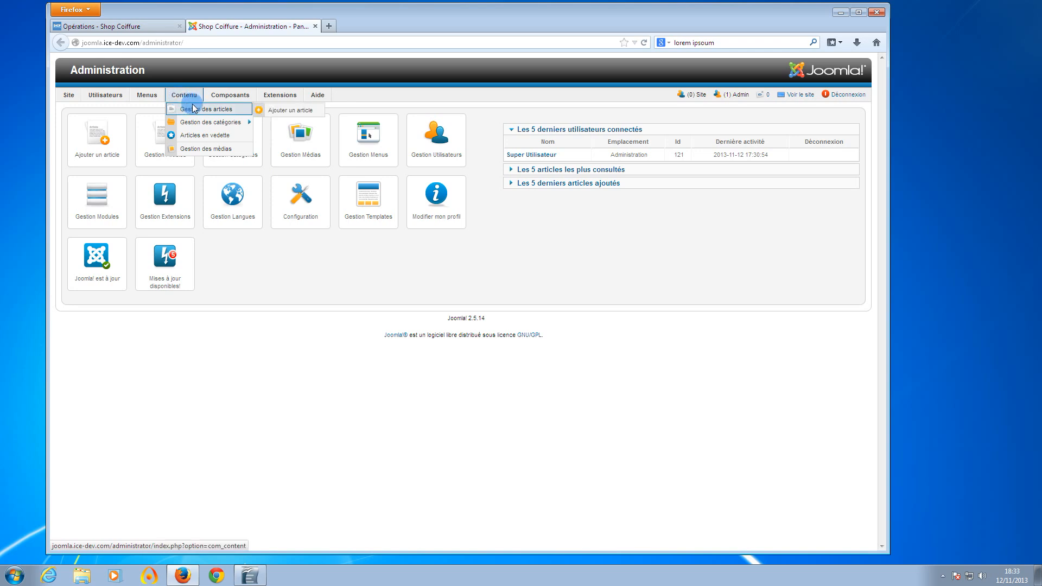
{"action": "left_click", "coordinate": [273, 112]}
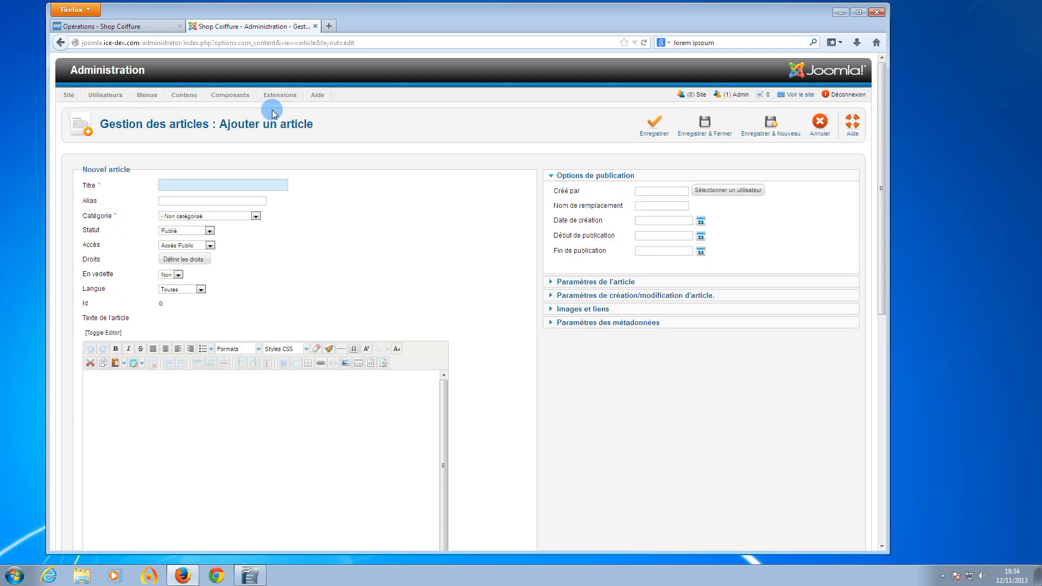
Step: Check the Opérations page on the public site and assign the new article to the Opérations category
{"action": "left_click", "coordinate": [150, 27]}
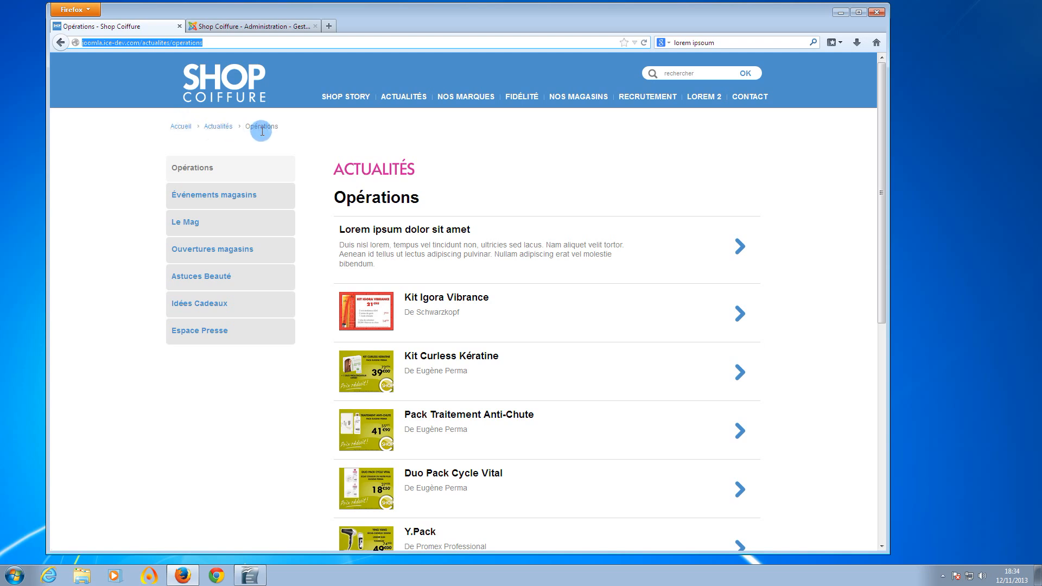
{"action": "left_click", "coordinate": [269, 27]}
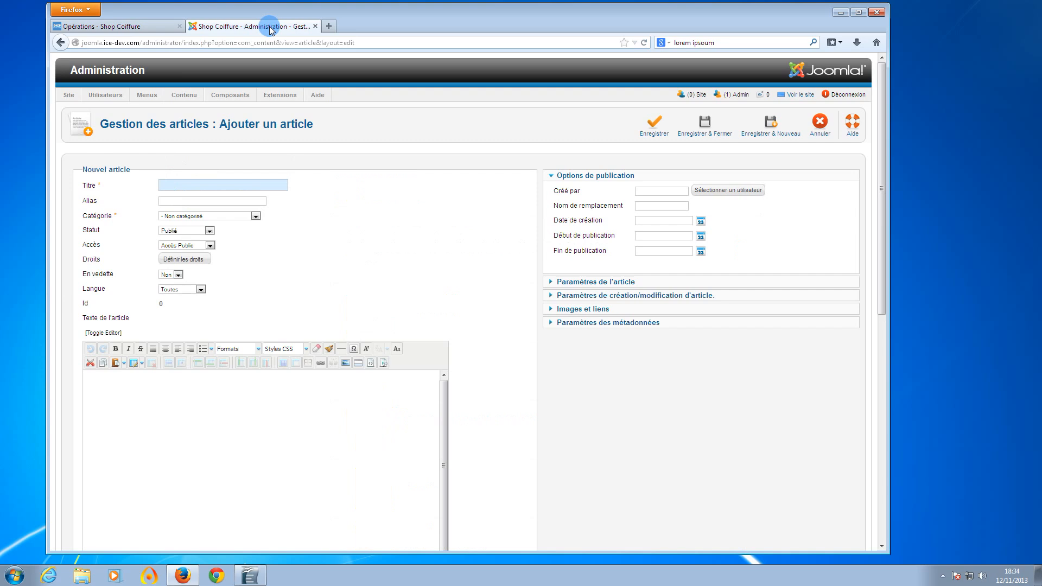
{"action": "left_click", "coordinate": [217, 217]}
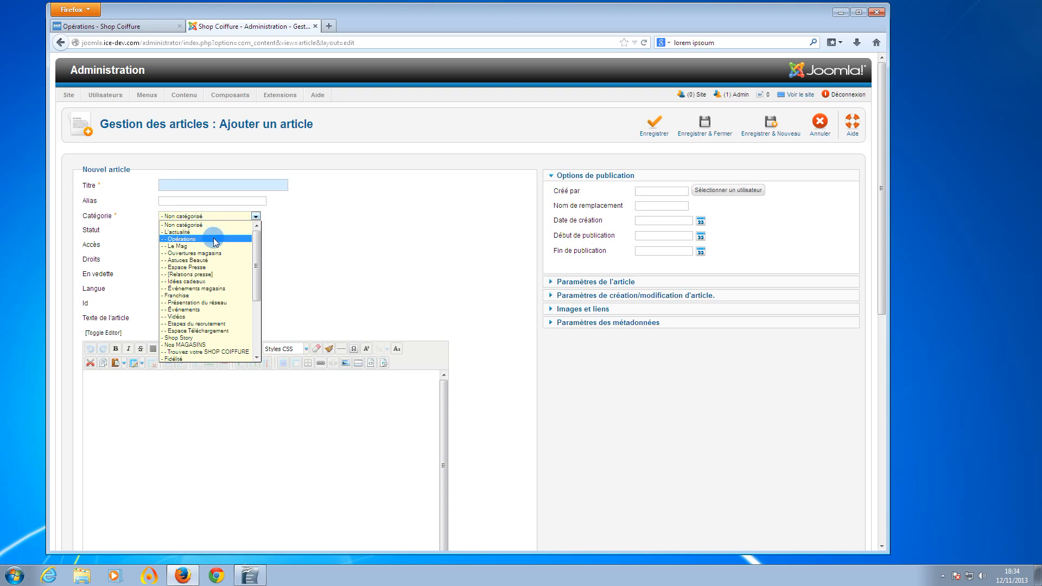
{"action": "left_click", "coordinate": [216, 242]}
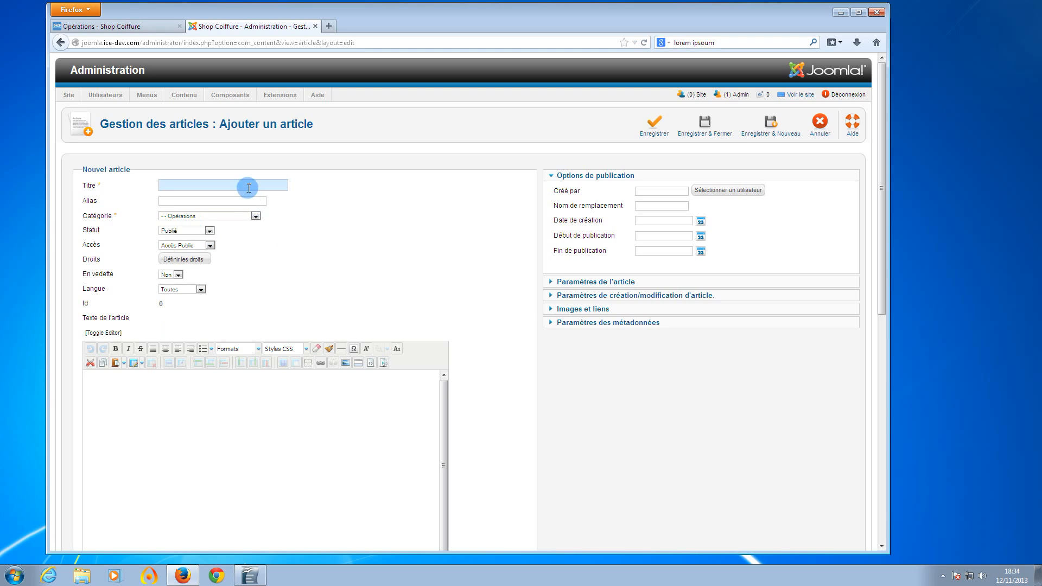
Step: Switch to the OpenOffice Writer document and review its title, pink subheadings and paragraphs down to the end
{"action": "left_click", "coordinate": [249, 577]}
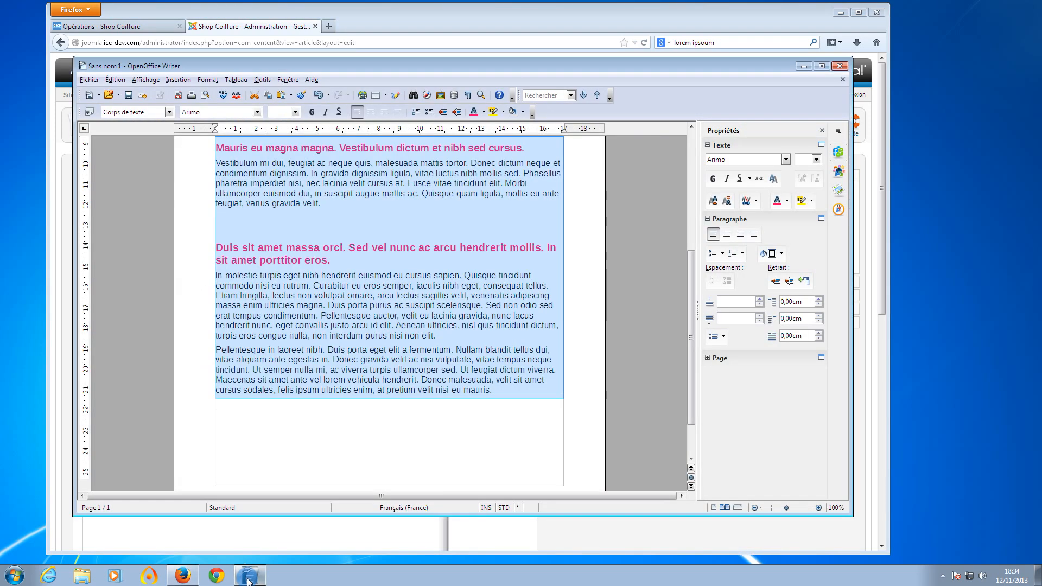
{"action": "scroll", "coordinate": [406, 412], "scroll_direction": "up", "scroll_amount": 8}
{"action": "left_click", "coordinate": [526, 208]}
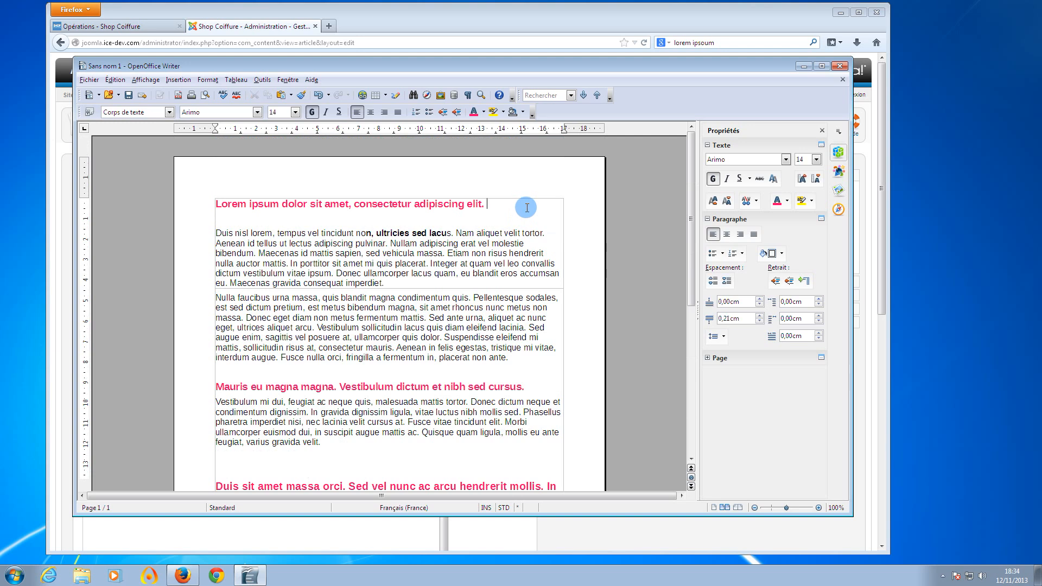
{"action": "key", "text": "super"}
{"action": "left_click", "coordinate": [508, 234]}
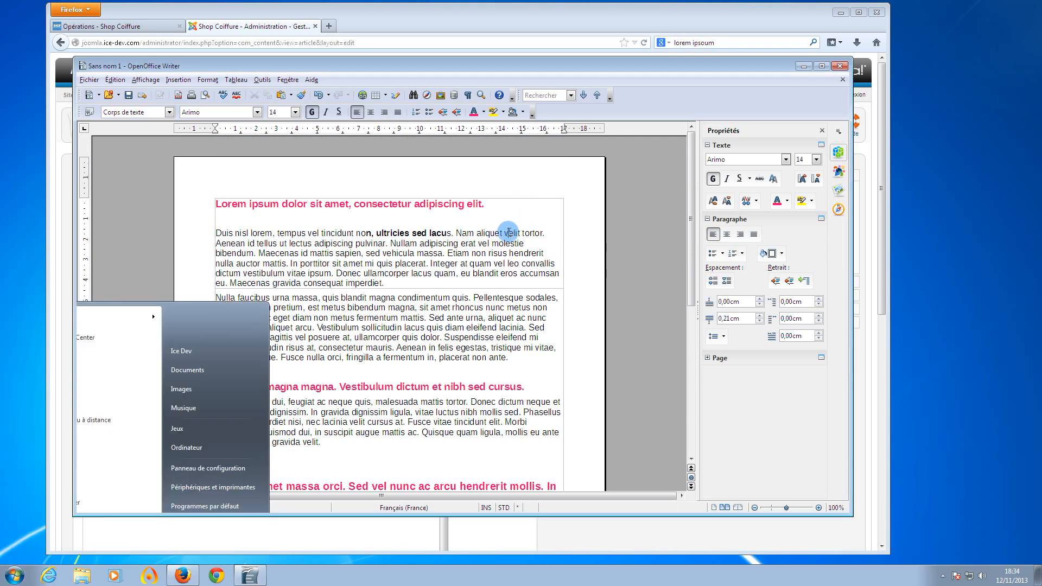
{"action": "scroll", "coordinate": [427, 239], "scroll_direction": "down", "scroll_amount": 1}
{"action": "scroll", "coordinate": [428, 229], "scroll_direction": "down", "scroll_amount": 1}
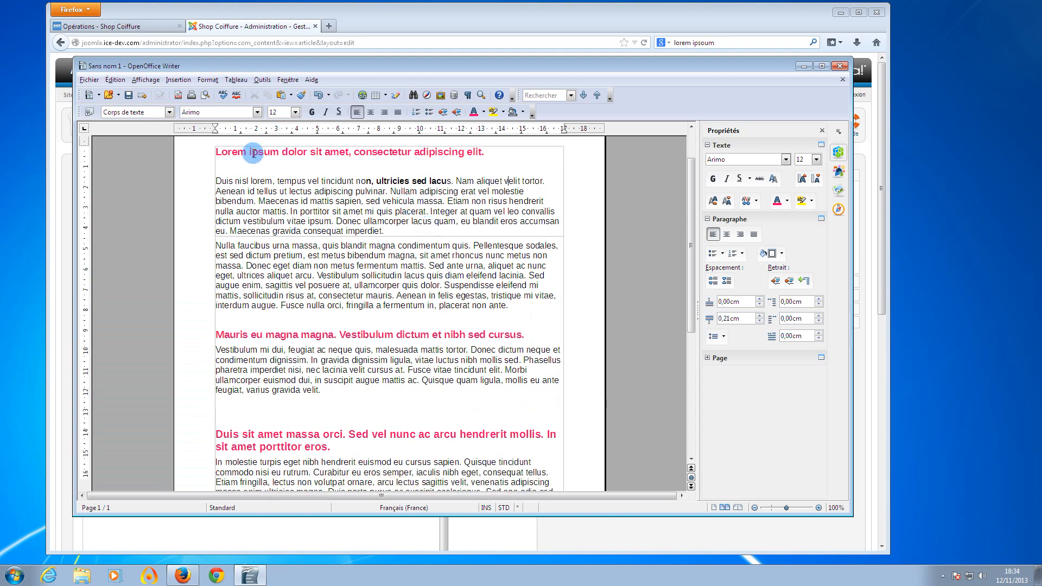
{"action": "left_click_drag", "start_coordinate": [236, 159], "coordinate": [280, 153]}
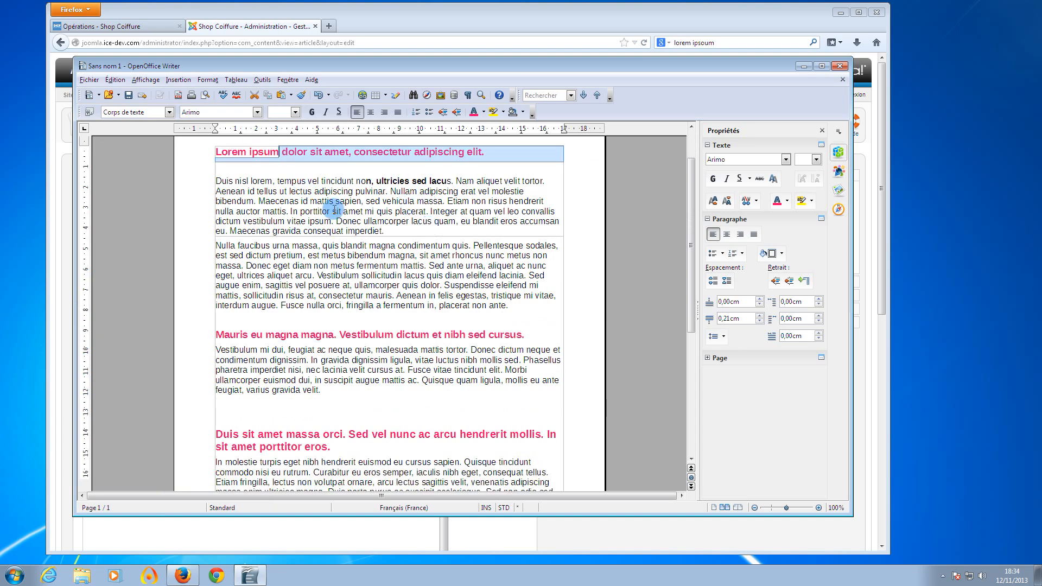
{"action": "left_click", "coordinate": [363, 259]}
{"action": "scroll", "coordinate": [362, 260], "scroll_direction": "down", "scroll_amount": 4}
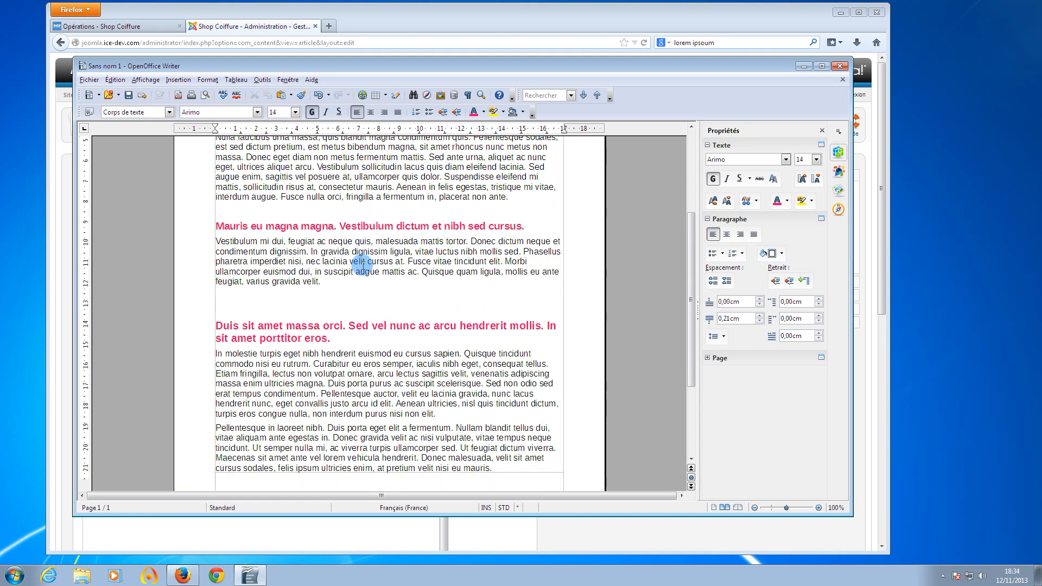
{"action": "scroll", "coordinate": [363, 262], "scroll_direction": "down", "scroll_amount": 2}
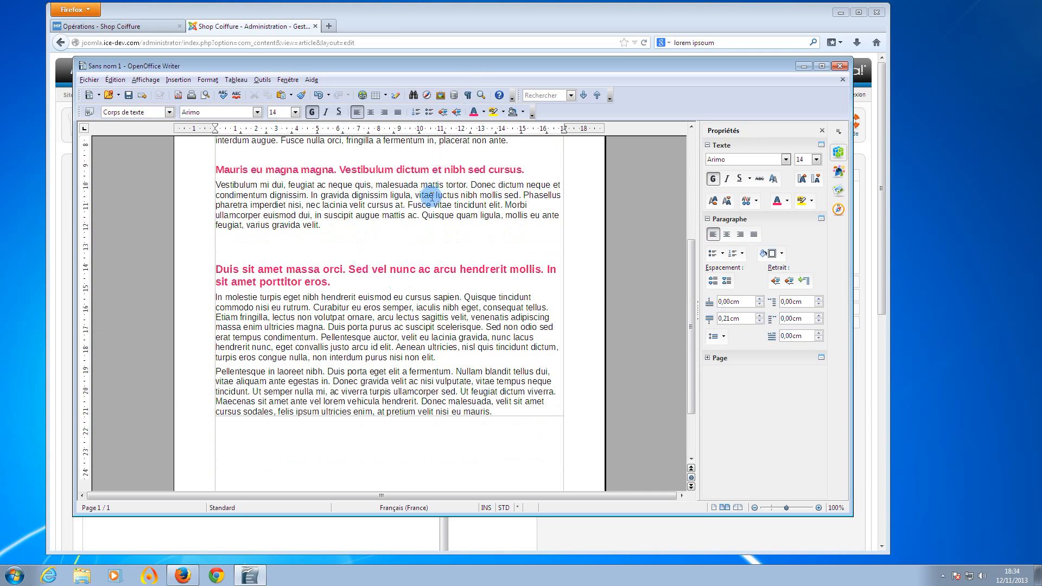
Step: Copy "Lorem ipsum dolor sit amet" from the document's heading and title the new Joomla article "Lorem ipsum dolor sit amet 2"
{"action": "scroll", "coordinate": [427, 201], "scroll_direction": "up", "scroll_amount": 8}
{"action": "left_click_drag", "start_coordinate": [348, 204], "coordinate": [215, 206]}
{"action": "key", "text": "ctrl+c"}
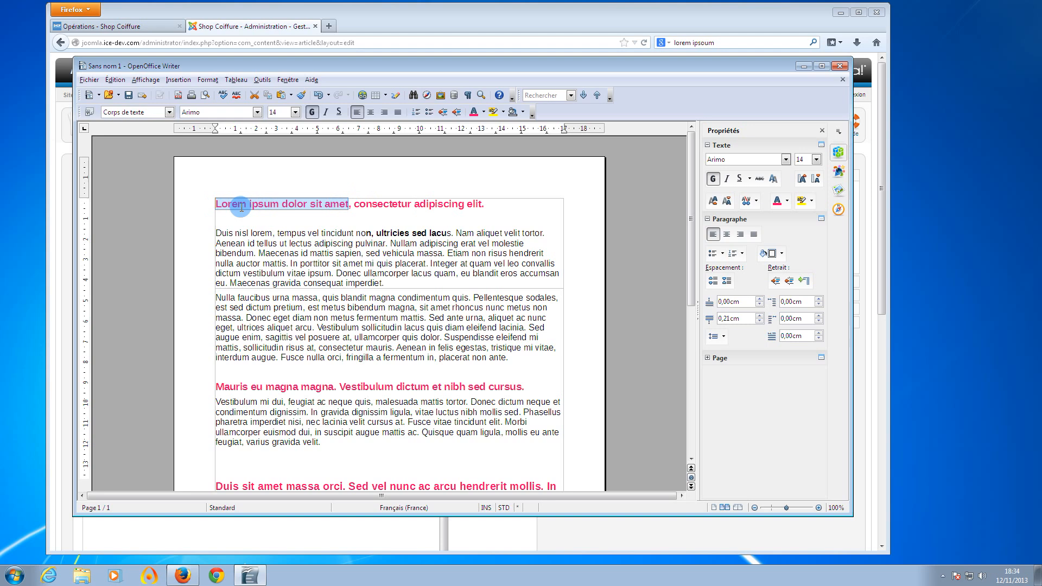
{"action": "left_click", "coordinate": [500, 22]}
{"action": "left_click", "coordinate": [264, 186]}
{"action": "key", "text": "ctrl+v"}
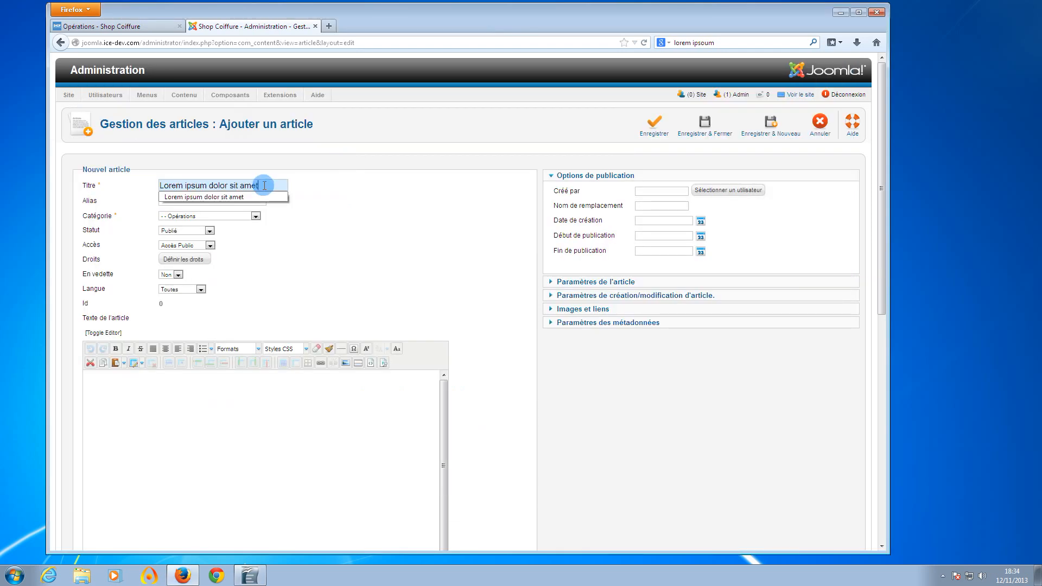
{"action": "key", "text": "Escape"}
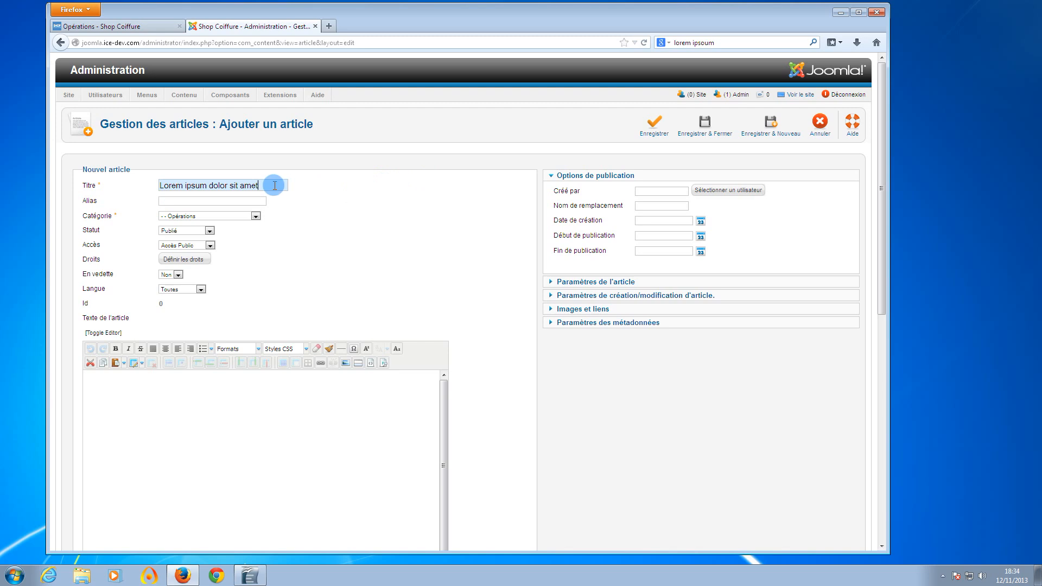
{"action": "type", "text": "2"}
{"action": "left_click_drag", "start_coordinate": [275, 185], "coordinate": [157, 186]}
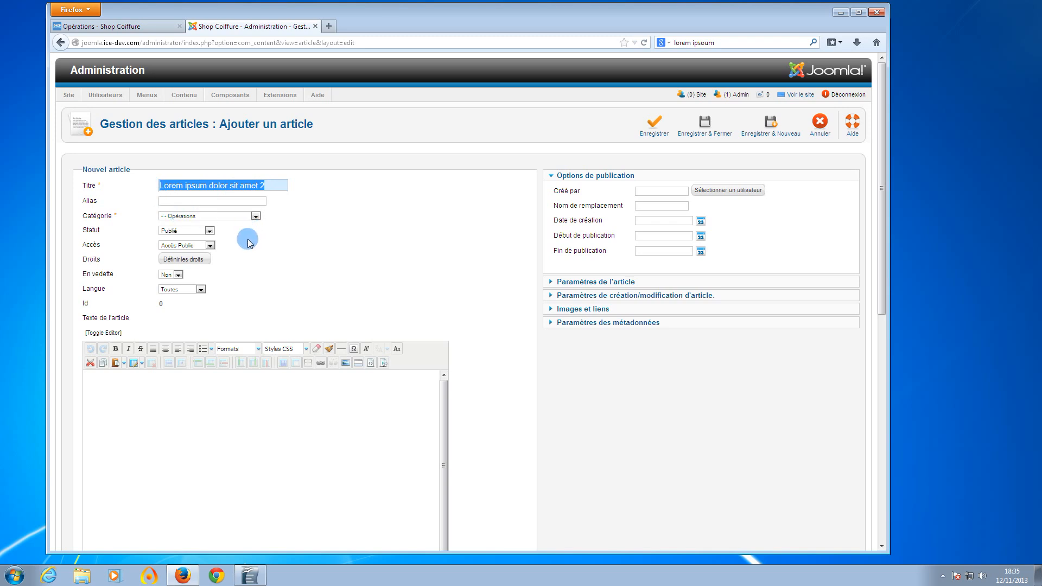
{"action": "mouse_move", "coordinate": [90, 202]}
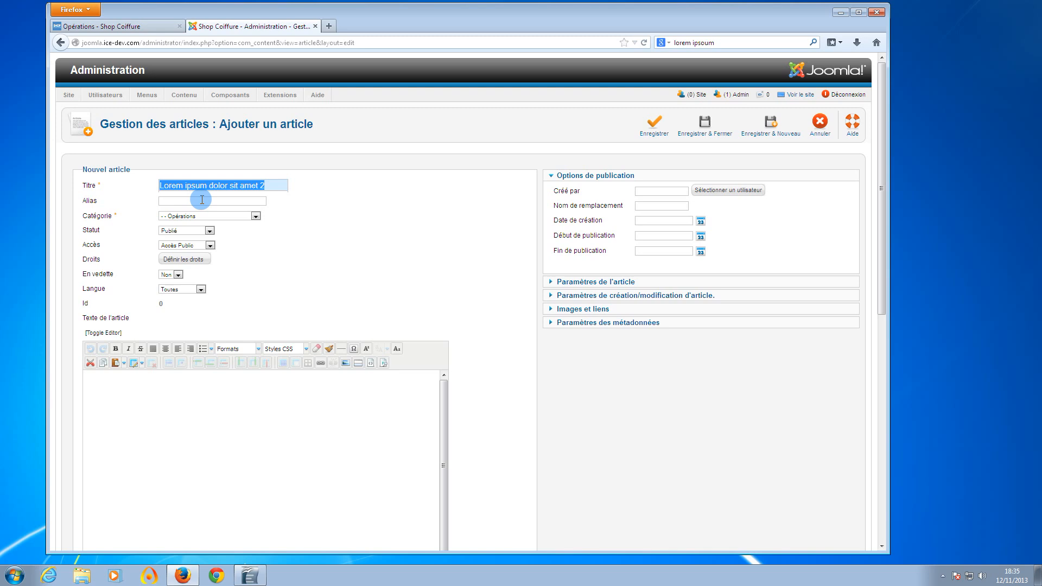
{"action": "left_click", "coordinate": [318, 253]}
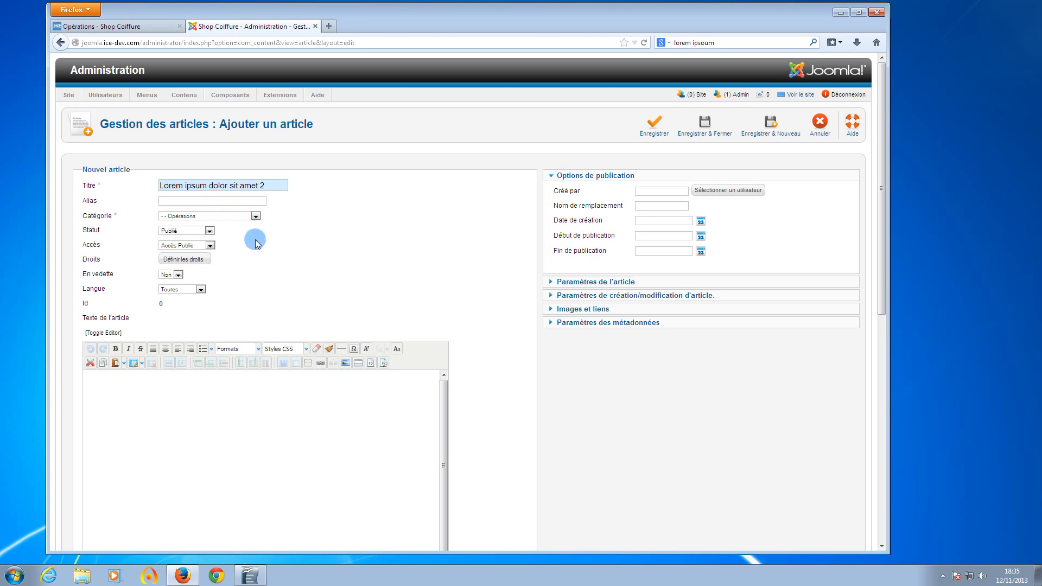
Step: Copy the Writer document's text from "Duis nisl lorem" to its end and return to the Joomla article form
{"action": "left_click", "coordinate": [247, 577]}
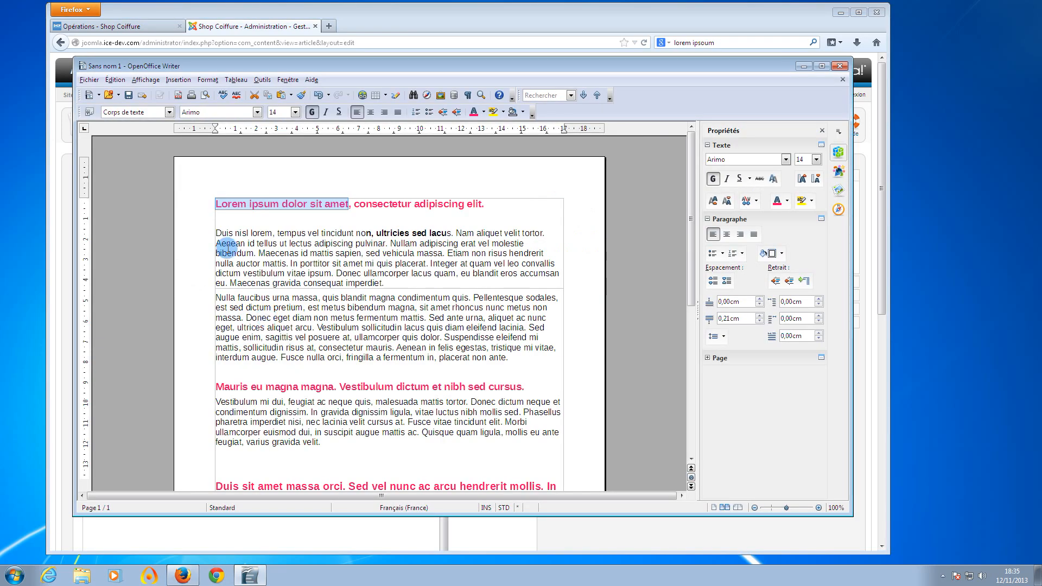
{"action": "left_click_drag", "start_coordinate": [218, 232], "coordinate": [514, 409]}
{"action": "left_click", "coordinate": [464, 36]}
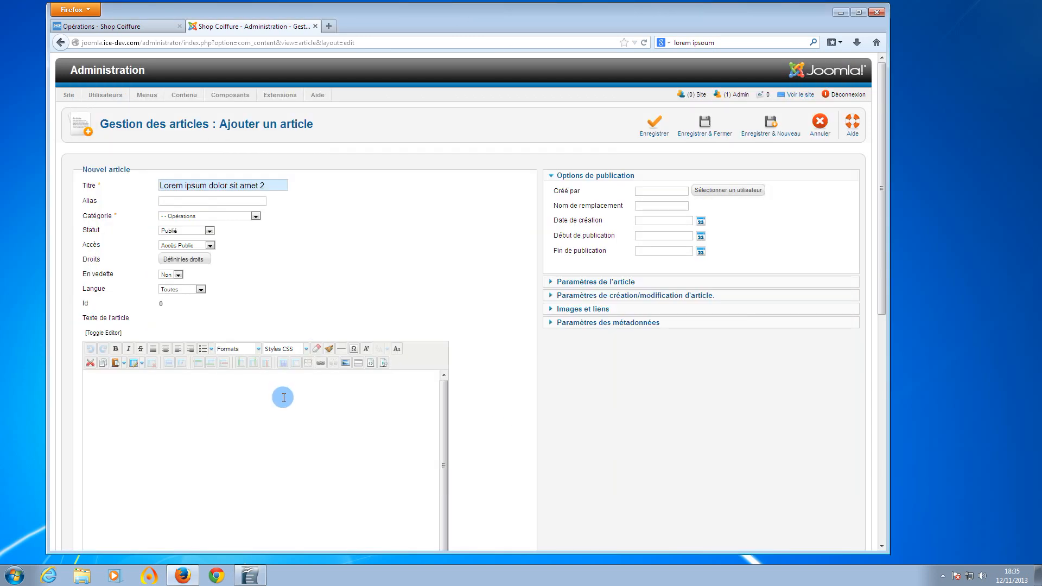
Step: Try a direct paste of the copied text into the article body, inspecting the inline span styles in its HTML source before undoing it
{"action": "key", "text": "ctrl+v"}
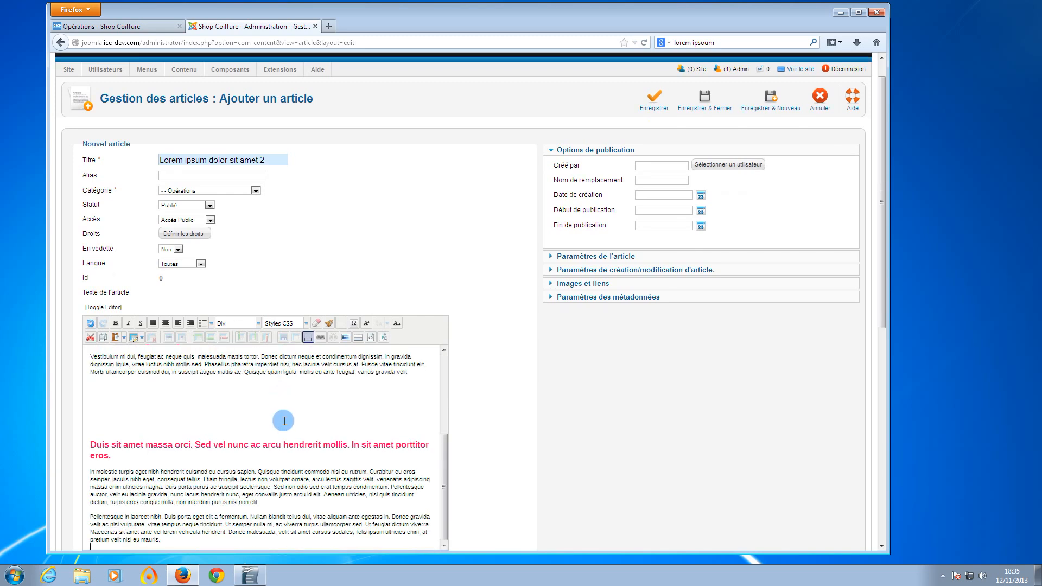
{"action": "left_click_drag", "start_coordinate": [239, 445], "coordinate": [116, 444]}
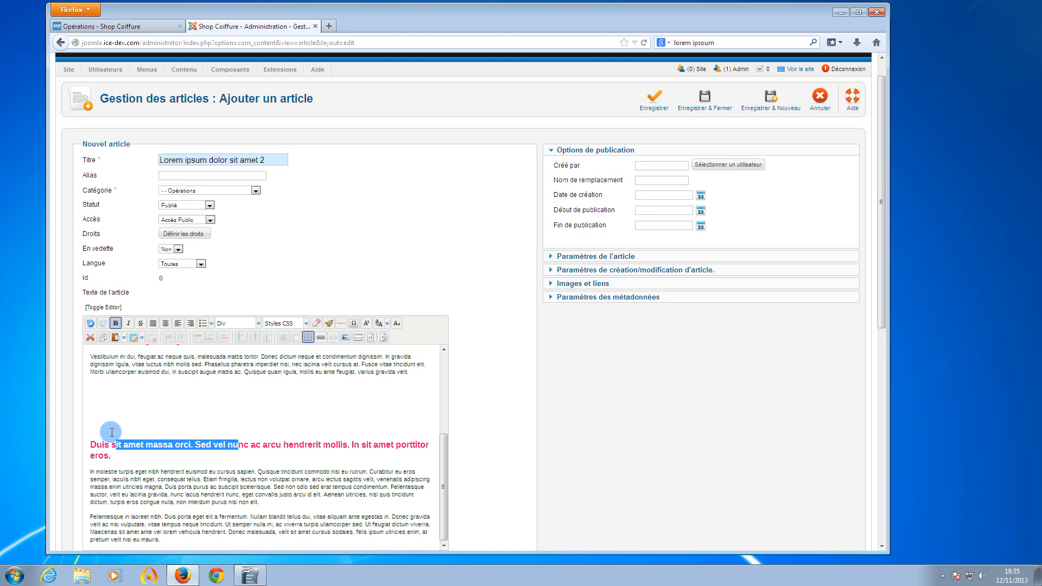
{"action": "left_click", "coordinate": [103, 307]}
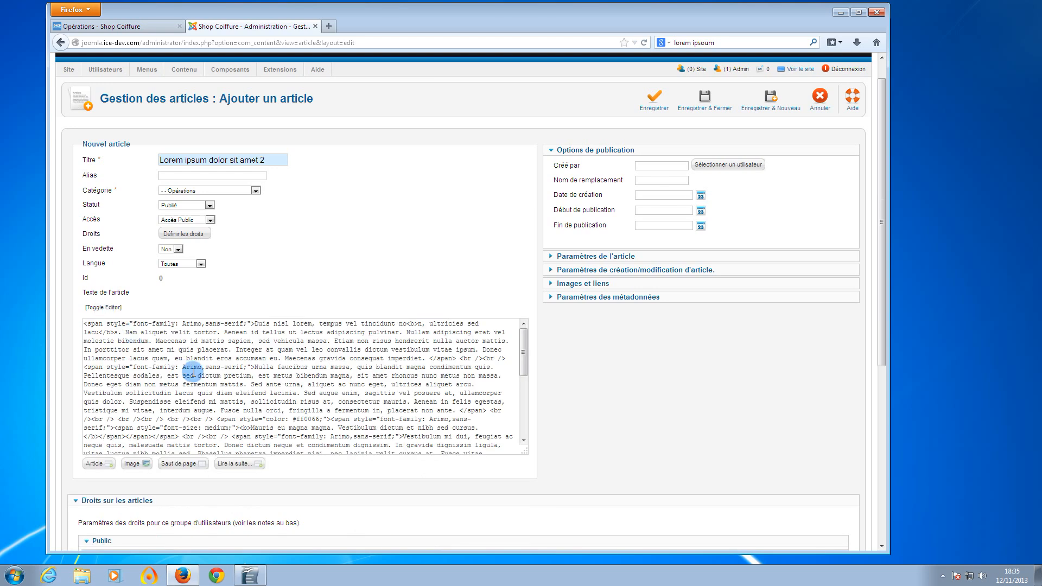
{"action": "scroll", "coordinate": [194, 372], "scroll_direction": "down", "scroll_amount": 1}
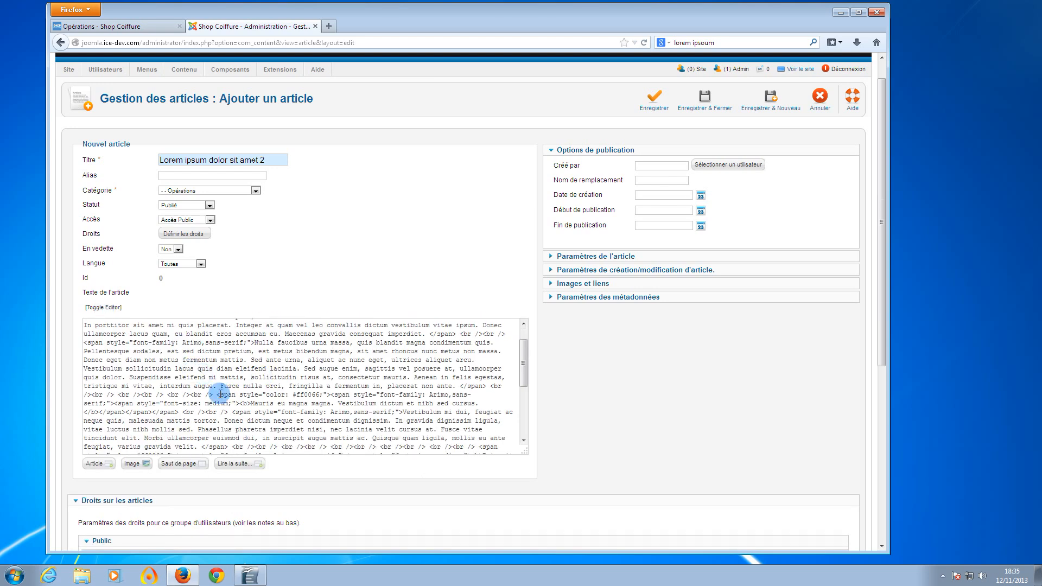
{"action": "left_click_drag", "start_coordinate": [221, 395], "coordinate": [331, 395]}
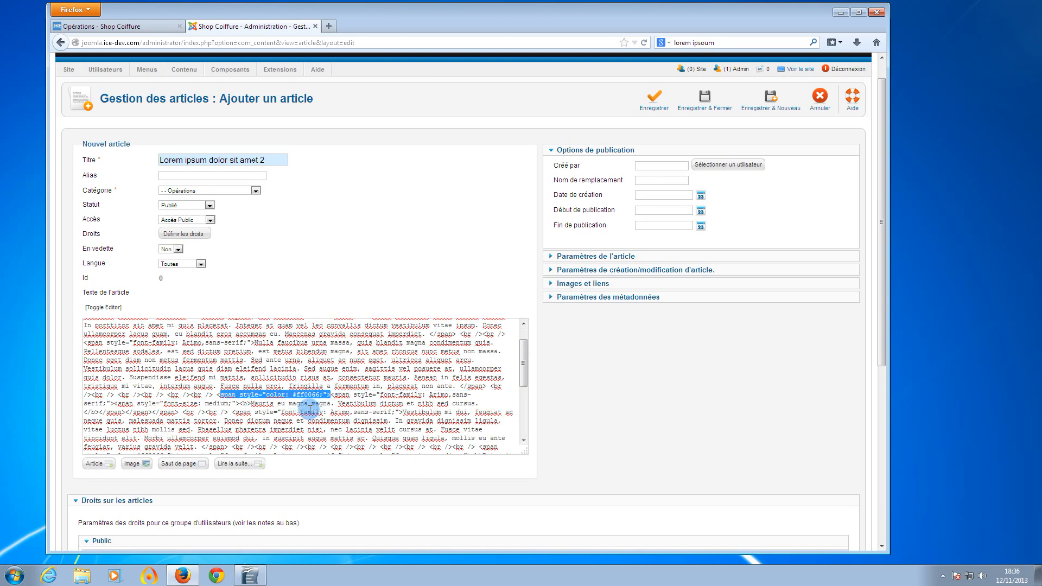
{"action": "left_click", "coordinate": [103, 307]}
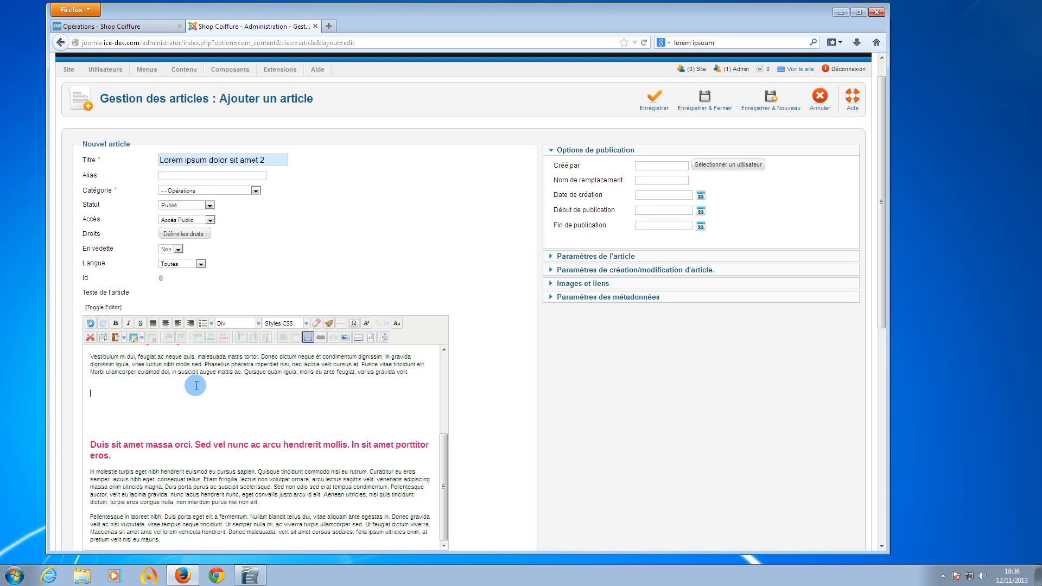
{"action": "key", "text": "ctrl+z"}
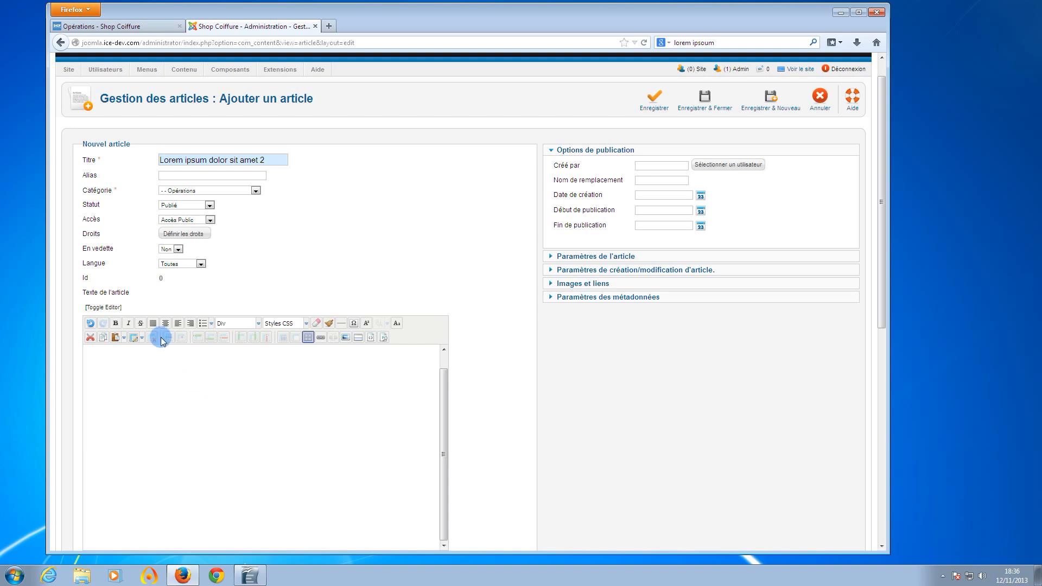
Step: Insert the copied Writer text into the article body as raw text, checking the pasted content before inserting it
{"action": "left_click", "coordinate": [128, 342]}
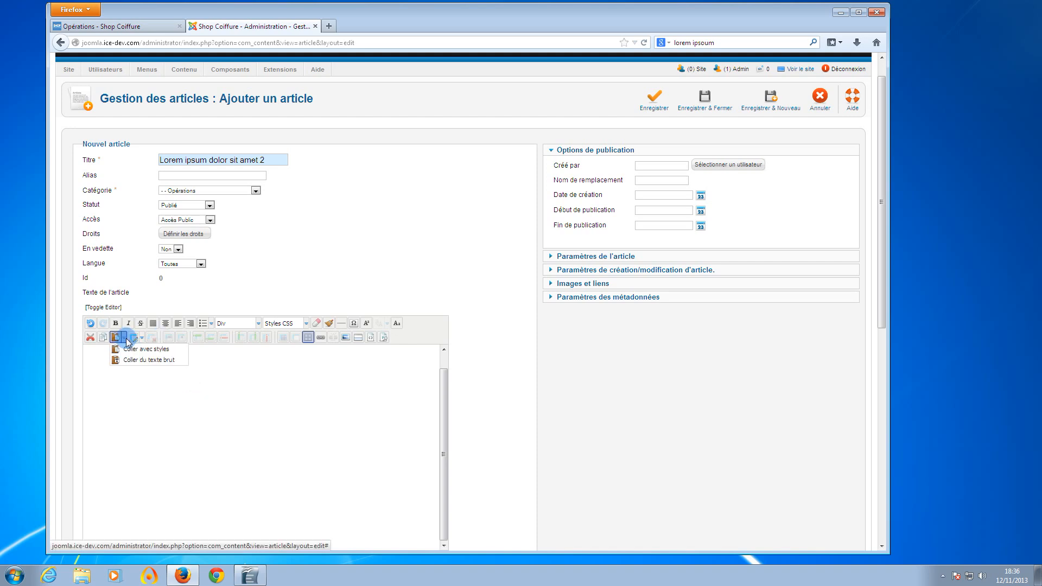
{"action": "left_click", "coordinate": [147, 360]}
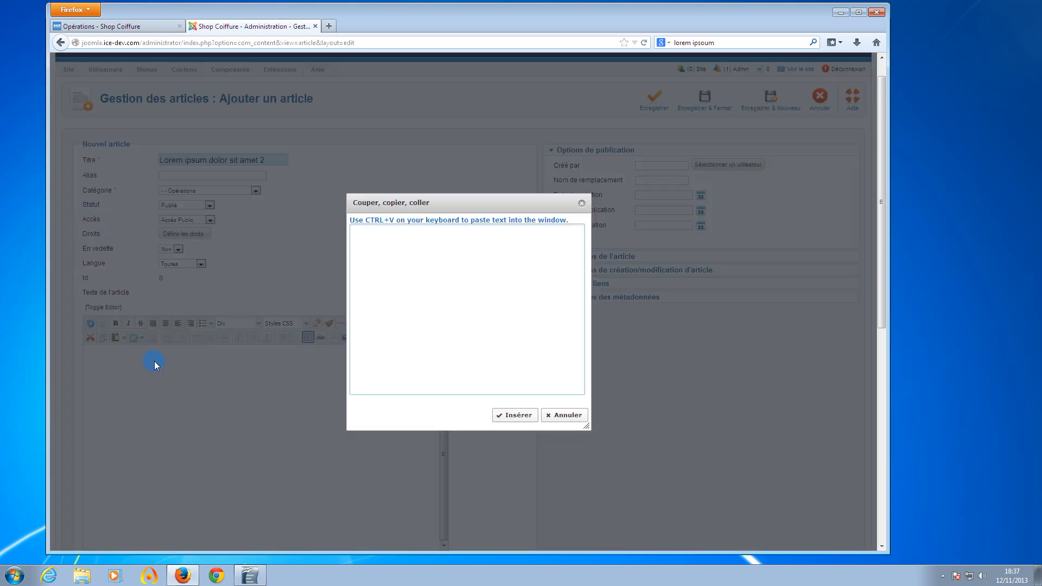
{"action": "key", "text": "ctrl+v"}
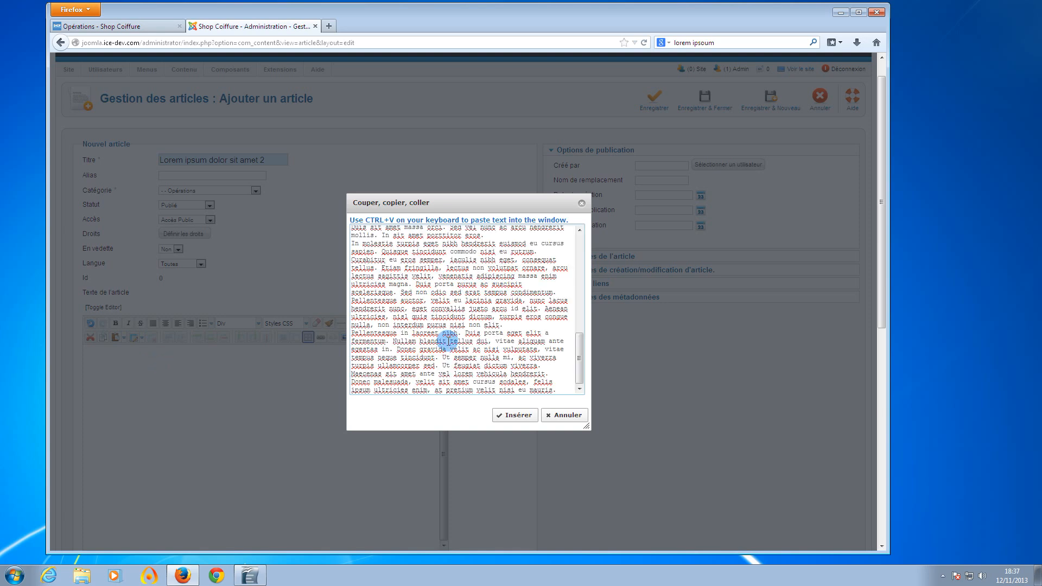
{"action": "left_click_drag", "start_coordinate": [581, 360], "coordinate": [573, 251]}
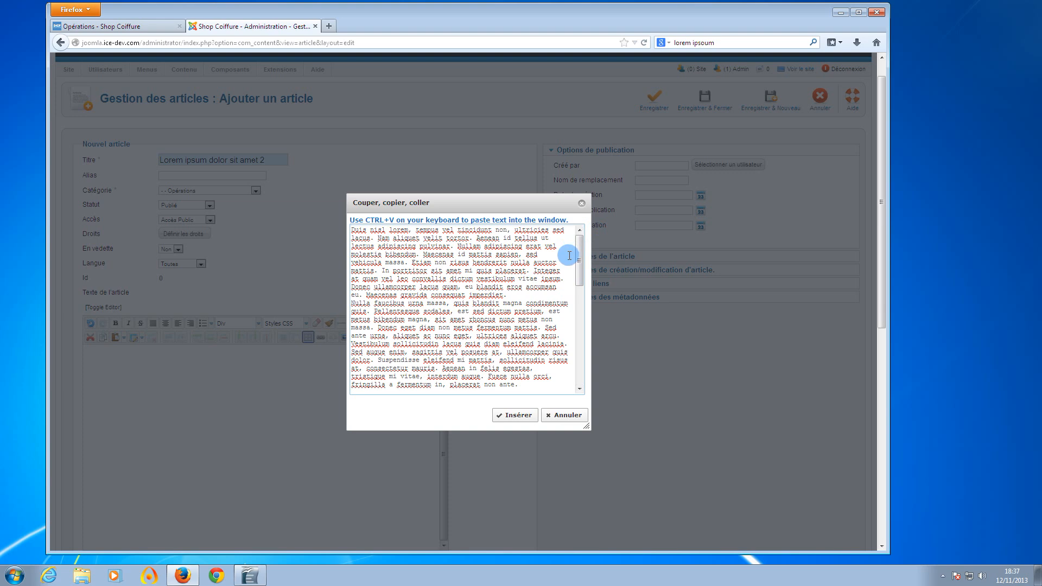
{"action": "left_click_drag", "start_coordinate": [580, 272], "coordinate": [578, 321]}
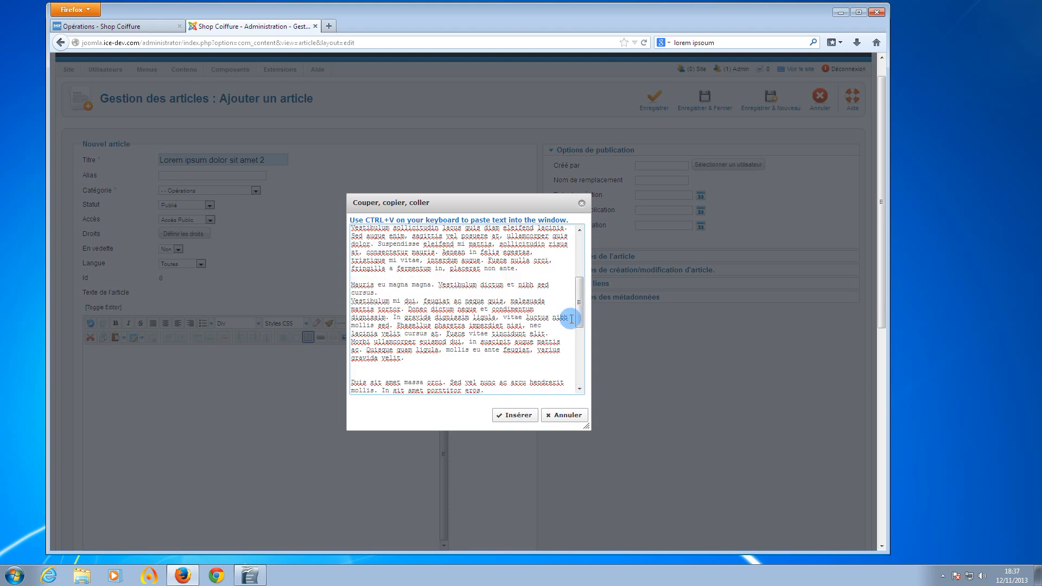
{"action": "left_click", "coordinate": [525, 416]}
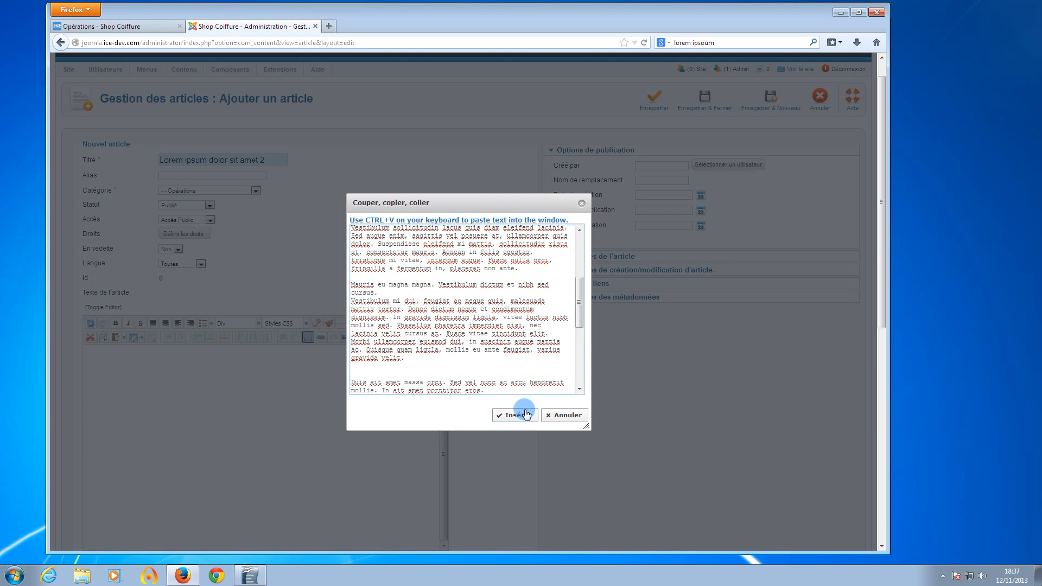
{"action": "left_click", "coordinate": [526, 416]}
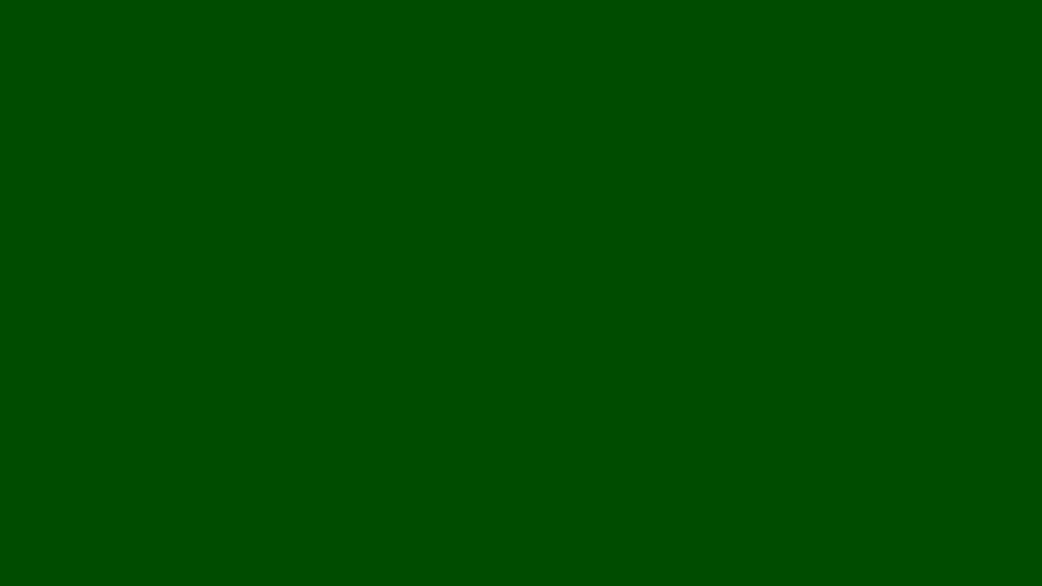
Step: Format the line "Mauris eu magna magna. Vestibulum dictum et nibh sed cursus." as Titre 2 and add a line break above it
{"action": "left_click_drag", "start_coordinate": [294, 413], "coordinate": [87, 414]}
{"action": "scroll", "coordinate": [249, 418], "scroll_direction": "up", "scroll_amount": 1}
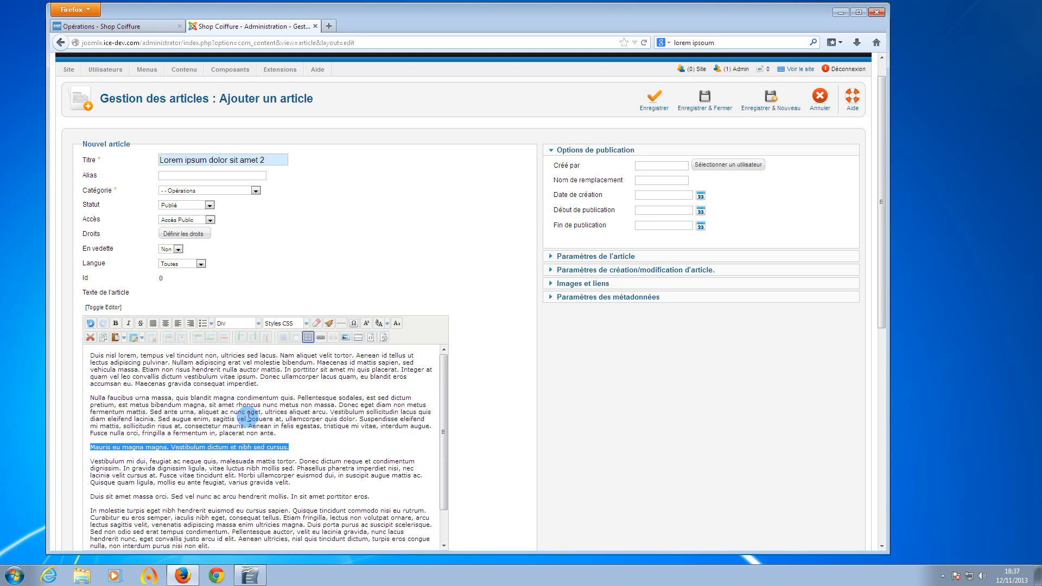
{"action": "left_click", "coordinate": [259, 325]}
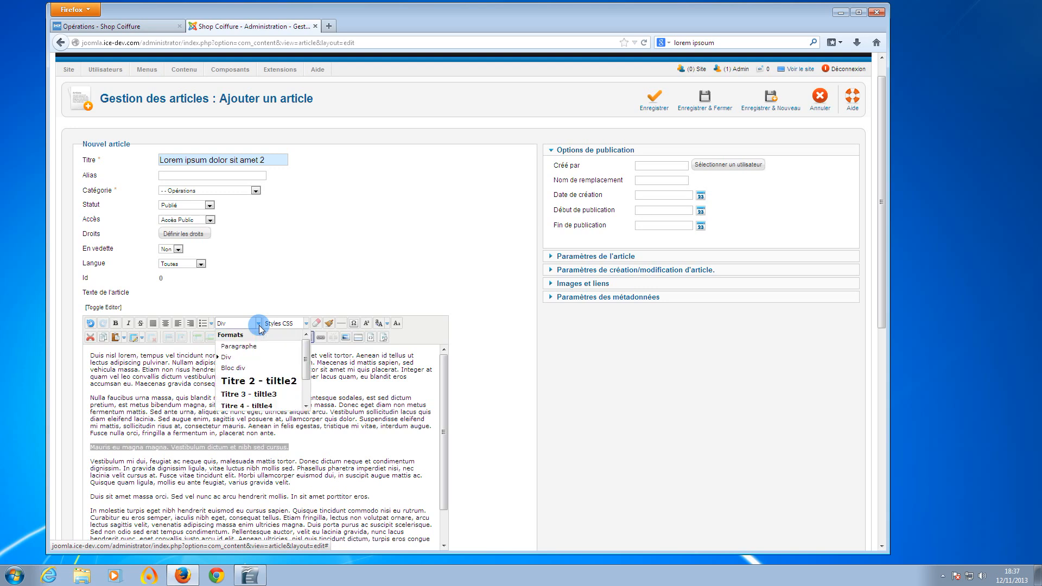
{"action": "left_click", "coordinate": [270, 383]}
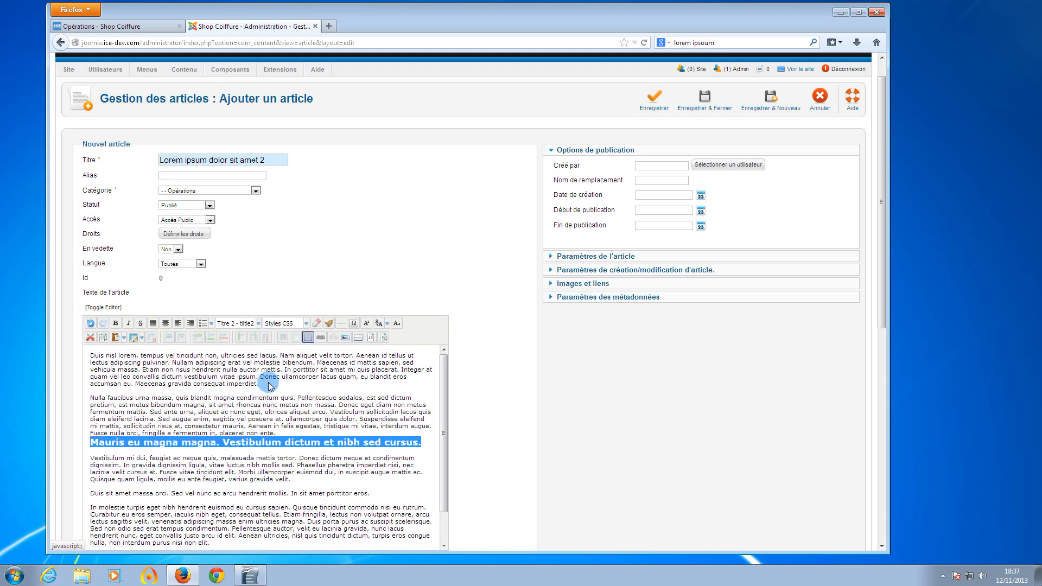
{"action": "left_click", "coordinate": [301, 433]}
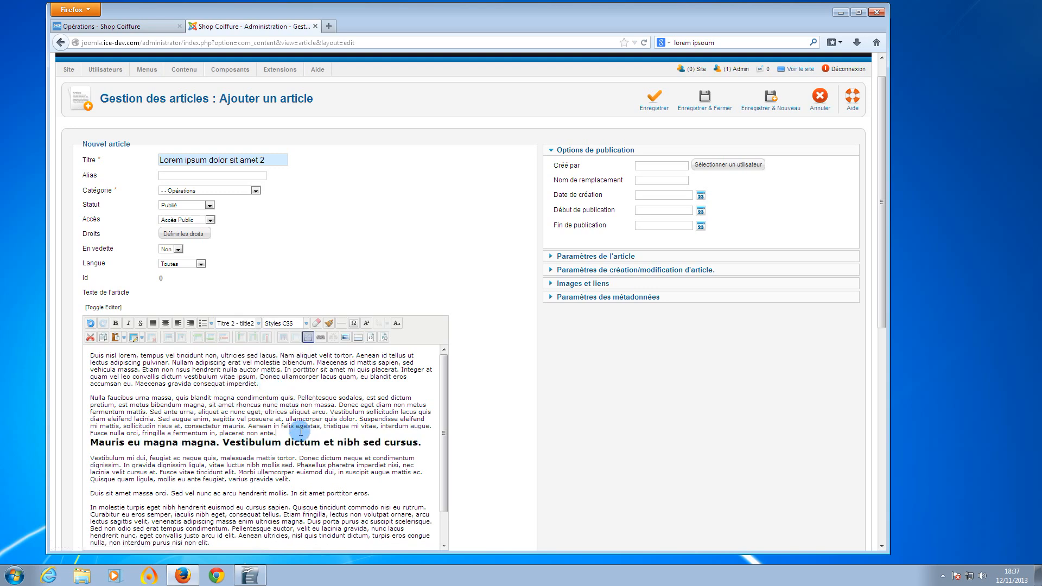
{"action": "key", "text": "Return"}
Step: Format the line "Duis sit amet massa orci. Sed vel nunc ac arcu hendrerit mollis. In sit amet porttitor eros." as Titre 2, with a break above
{"action": "scroll", "coordinate": [301, 432], "scroll_direction": "down", "scroll_amount": 2}
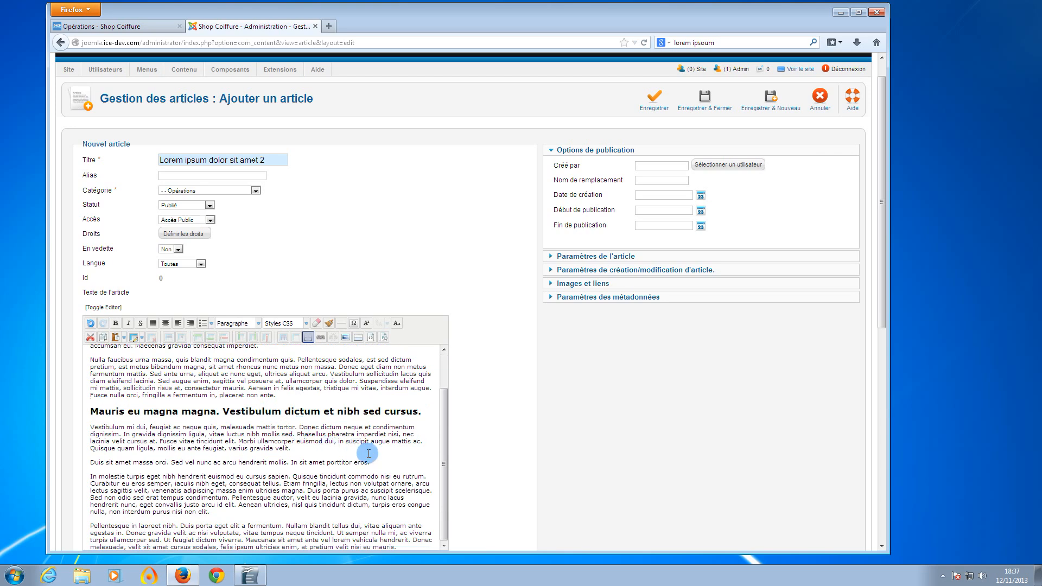
{"action": "left_click_drag", "start_coordinate": [370, 463], "coordinate": [93, 465]}
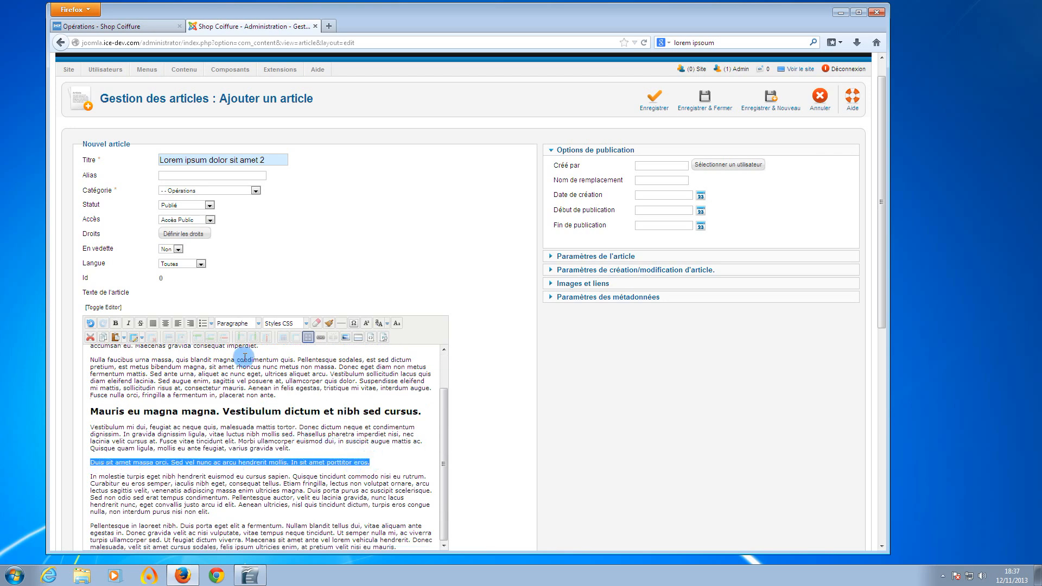
{"action": "left_click", "coordinate": [239, 324]}
{"action": "left_click", "coordinate": [237, 382]}
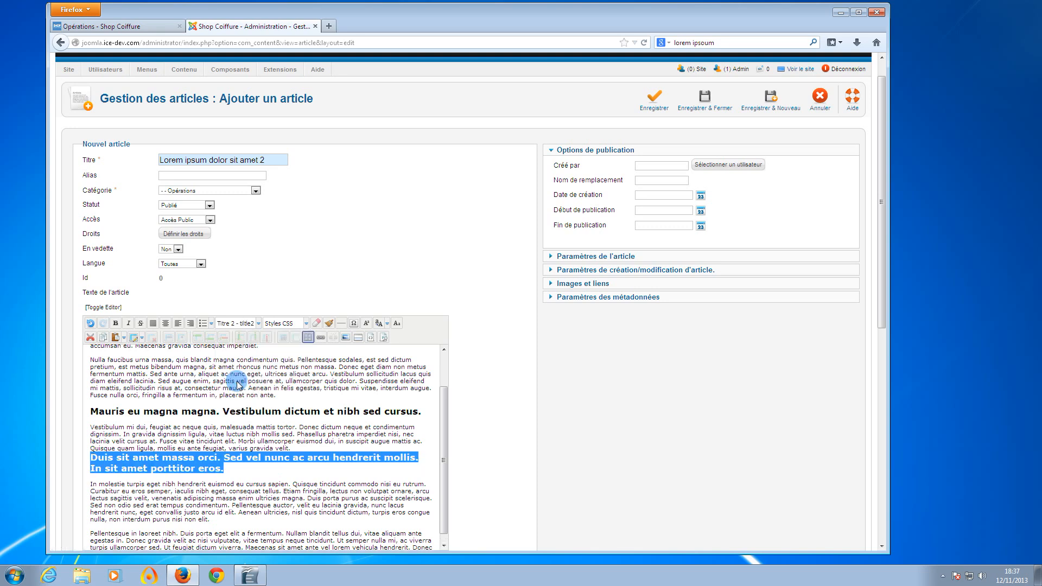
{"action": "left_click", "coordinate": [314, 449]}
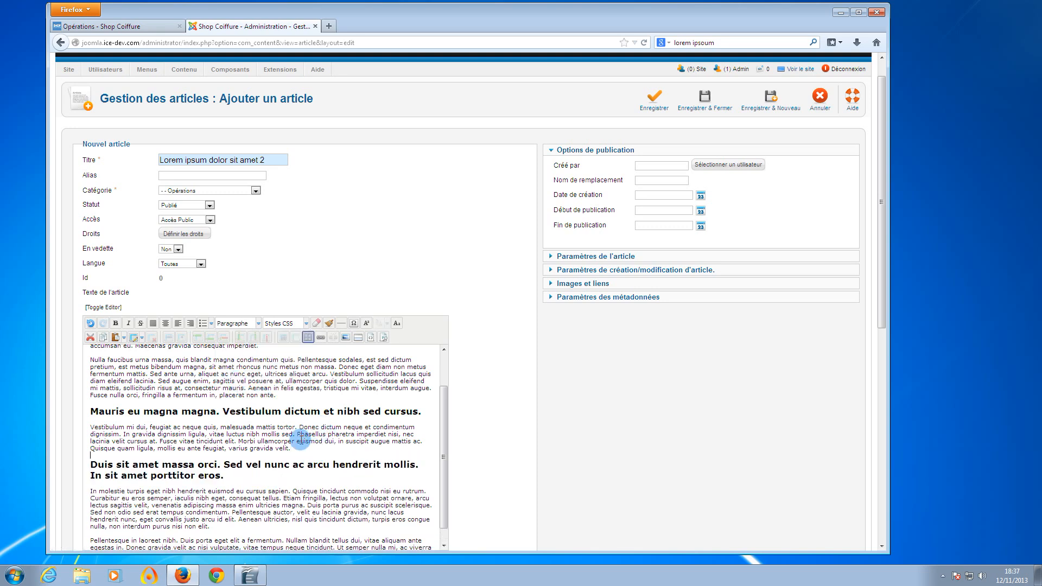
Step: Examine the available paragraph and heading formats and the format applied to the "Mauris eu magna magna" heading
{"action": "left_click", "coordinate": [246, 324]}
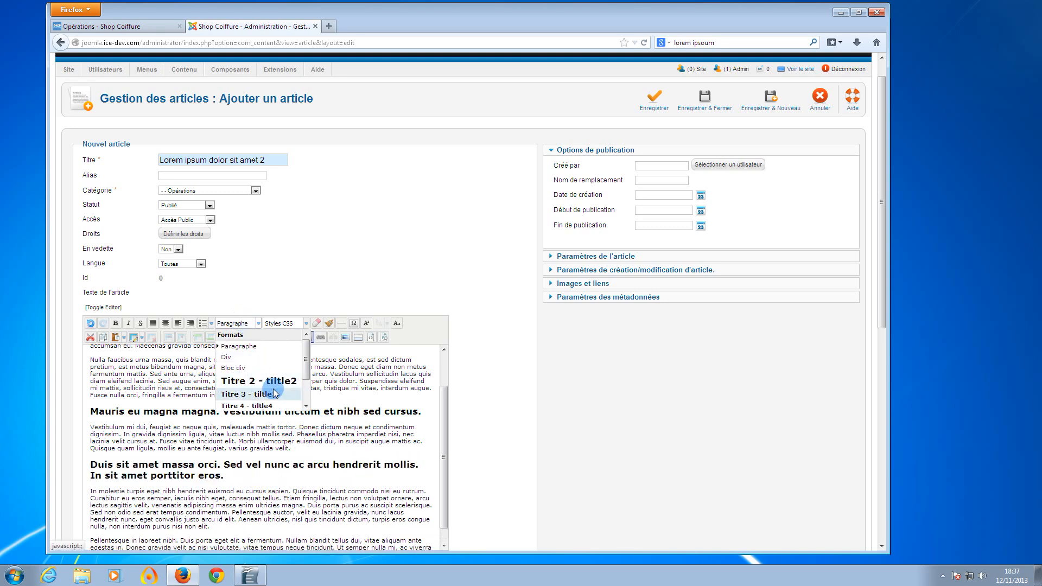
{"action": "left_click", "coordinate": [320, 436]}
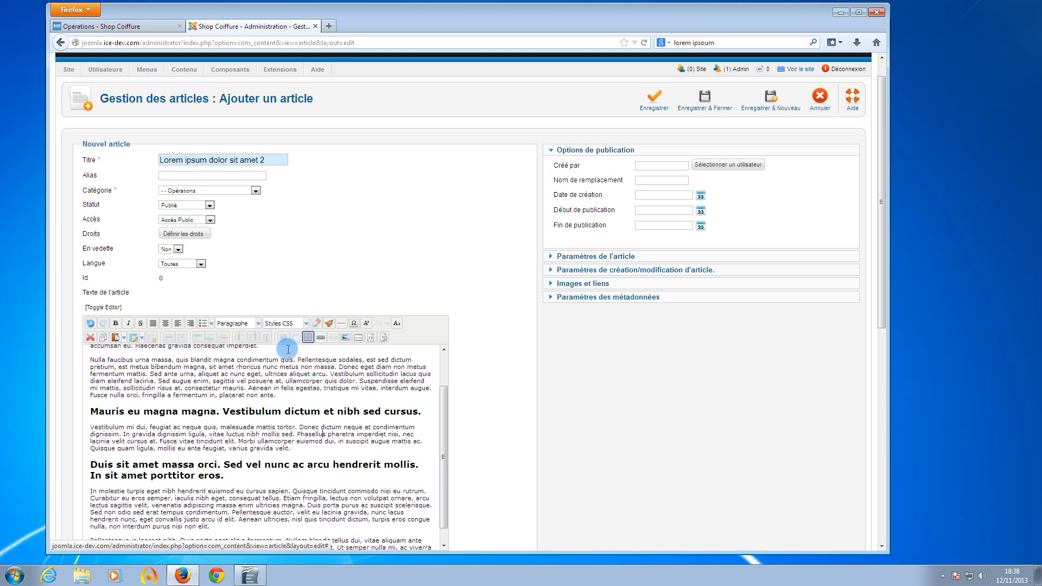
{"action": "left_click", "coordinate": [252, 325]}
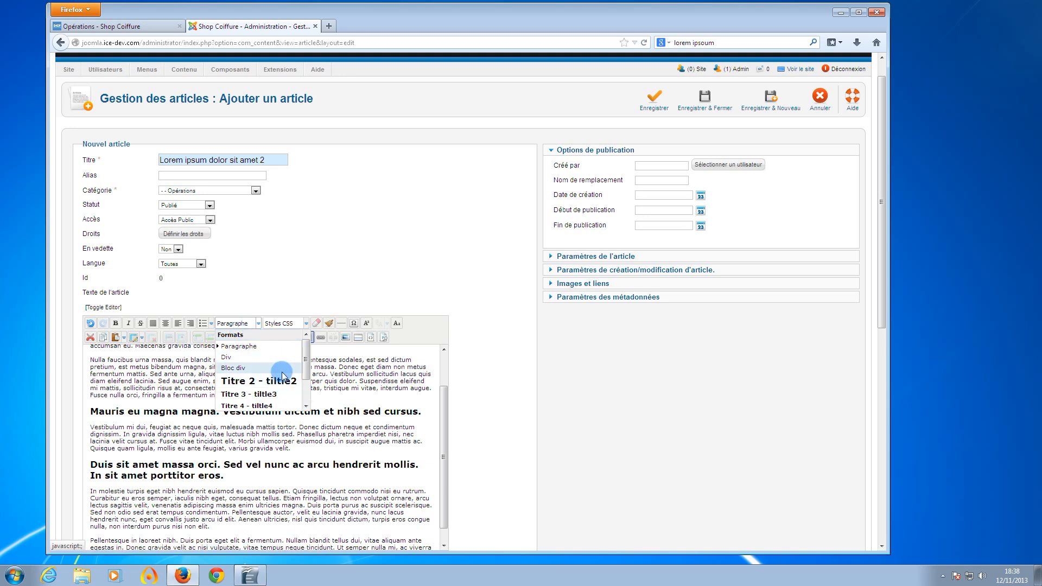
{"action": "left_click", "coordinate": [177, 382]}
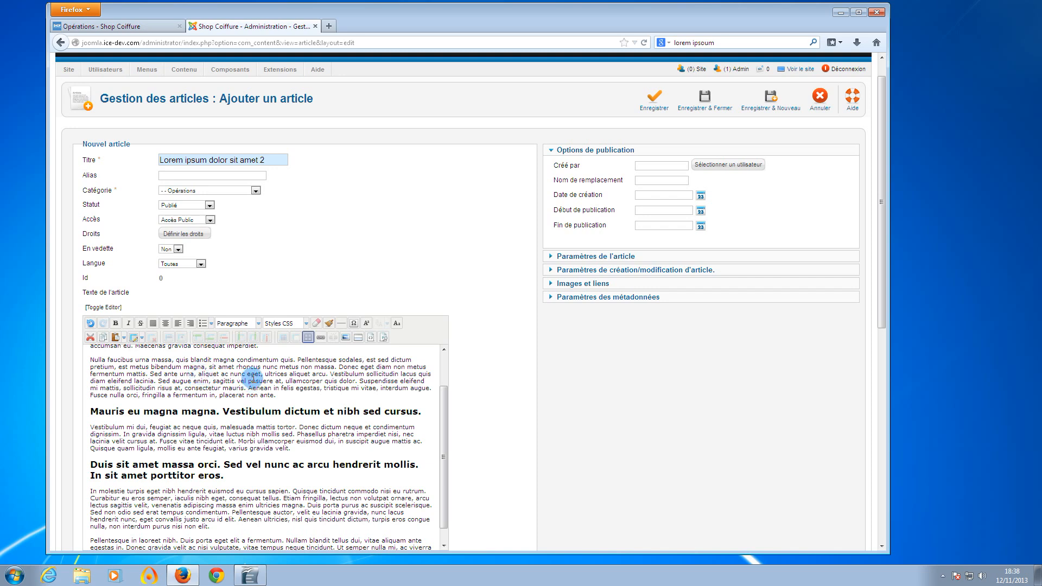
{"action": "left_click", "coordinate": [246, 410]}
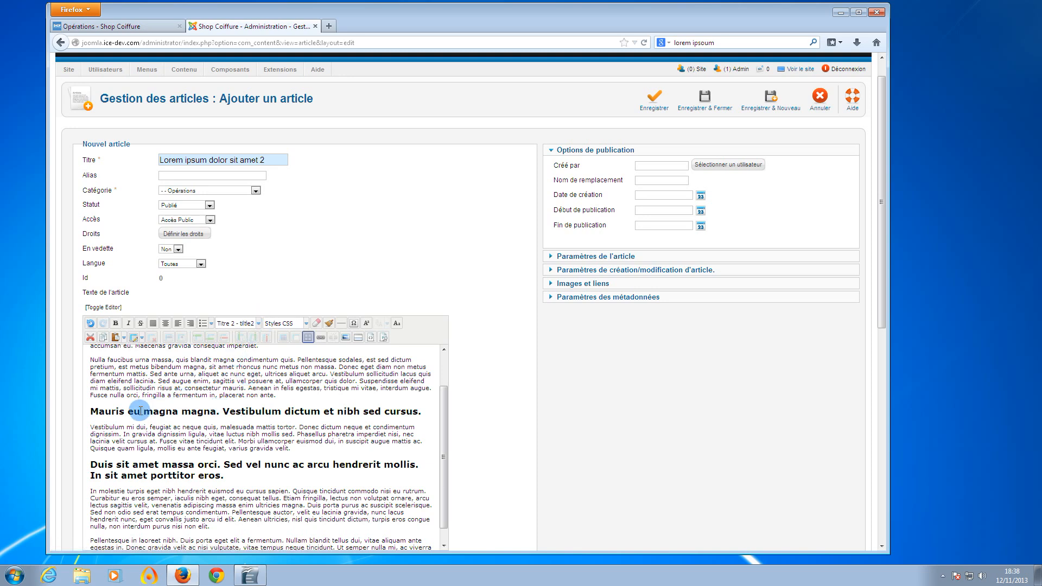
{"action": "left_click", "coordinate": [96, 411]}
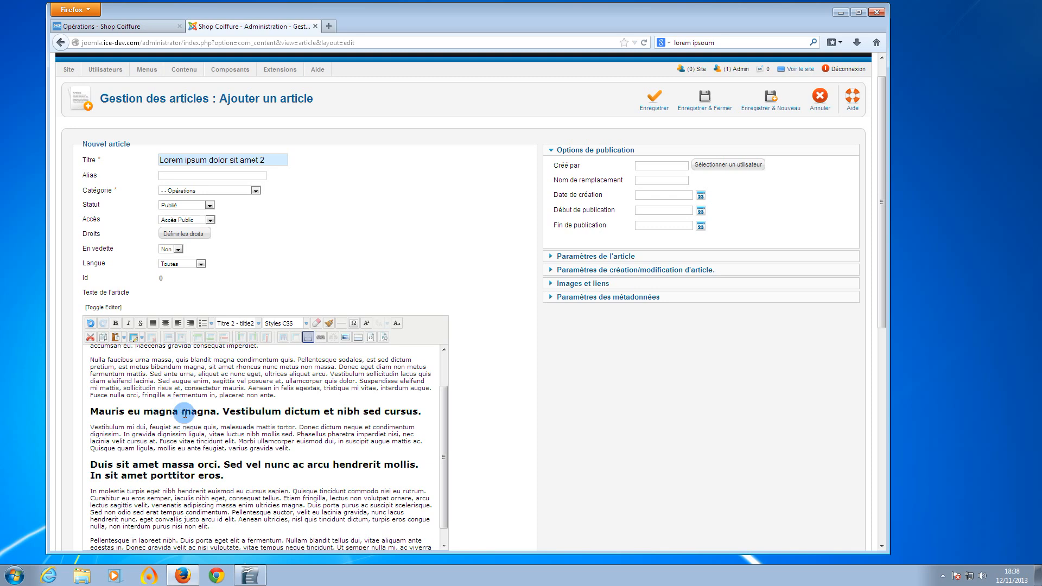
{"action": "left_click", "coordinate": [235, 324]}
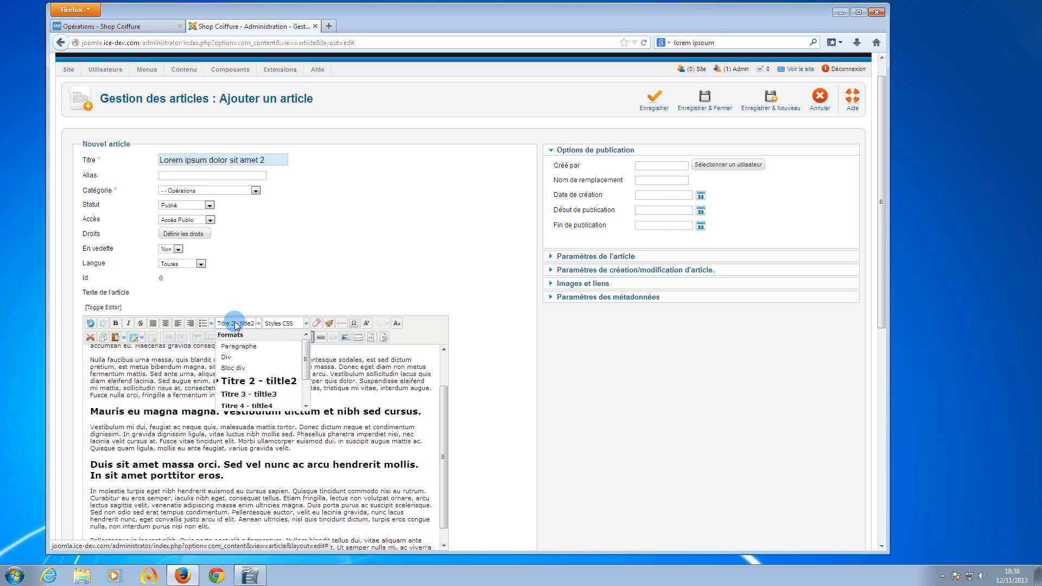
{"action": "left_click", "coordinate": [183, 409]}
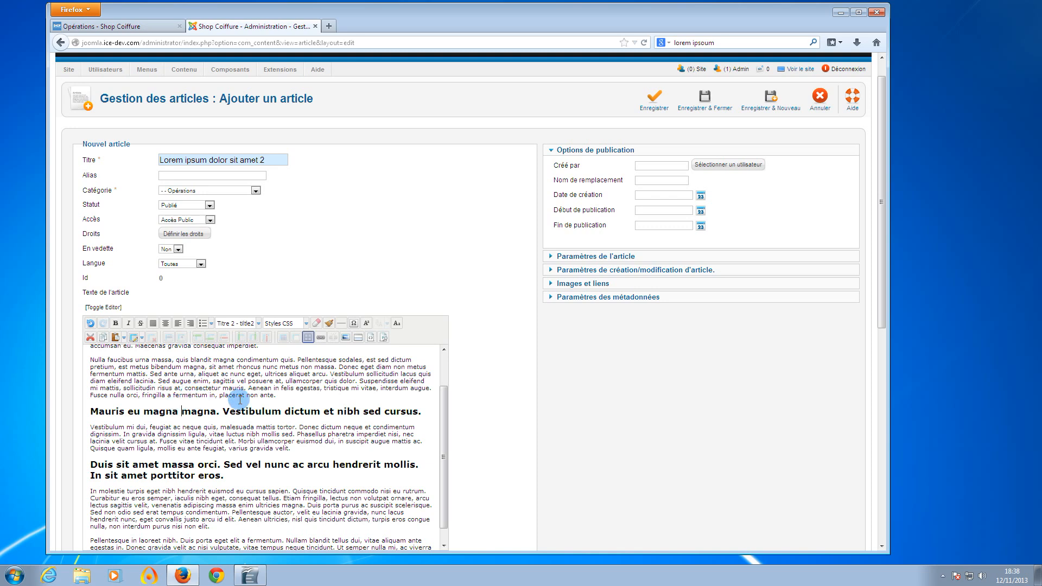
Step: Try bold on the whole paragraph beginning "Nulla faucibus urna massa" and remove it again
{"action": "left_click_drag", "start_coordinate": [169, 360], "coordinate": [113, 360]}
{"action": "triple_click", "coordinate": [281, 394]}
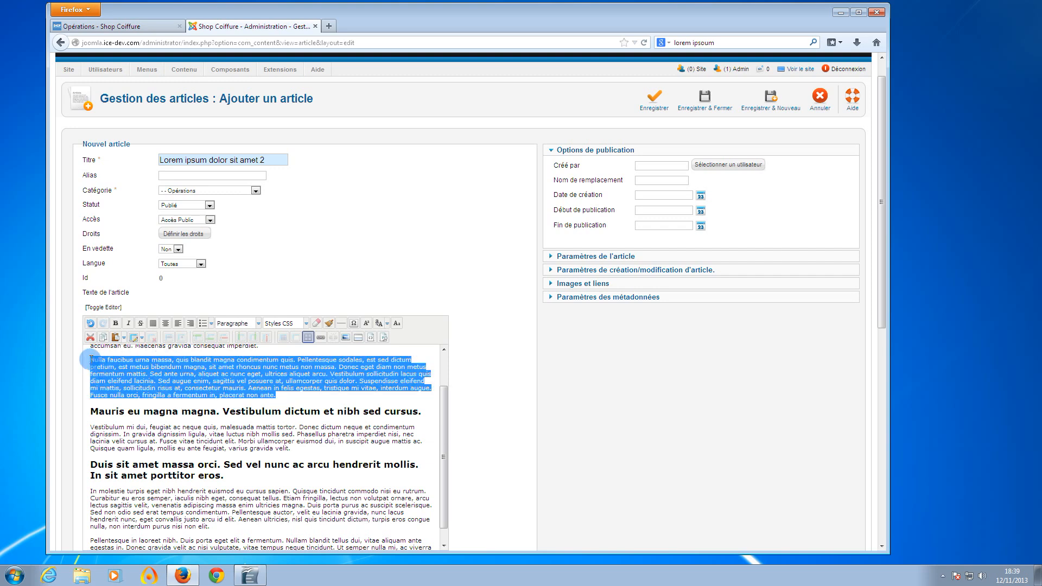
{"action": "left_click", "coordinate": [115, 323]}
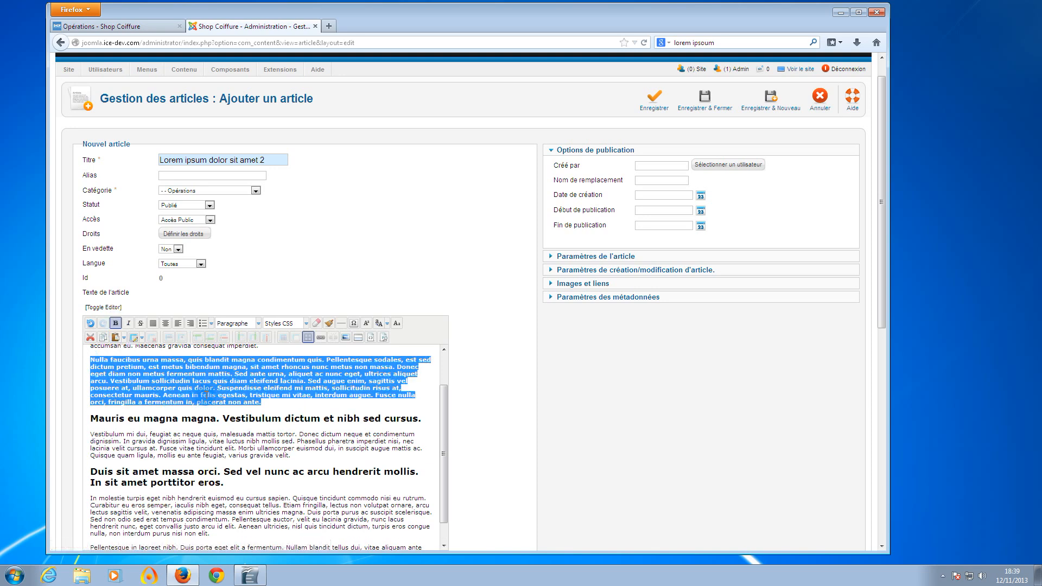
{"action": "left_click", "coordinate": [115, 323]}
Step: Make only the opening words "Nulla faucibus urna massa" of the second paragraph bold
{"action": "left_click", "coordinate": [172, 360]}
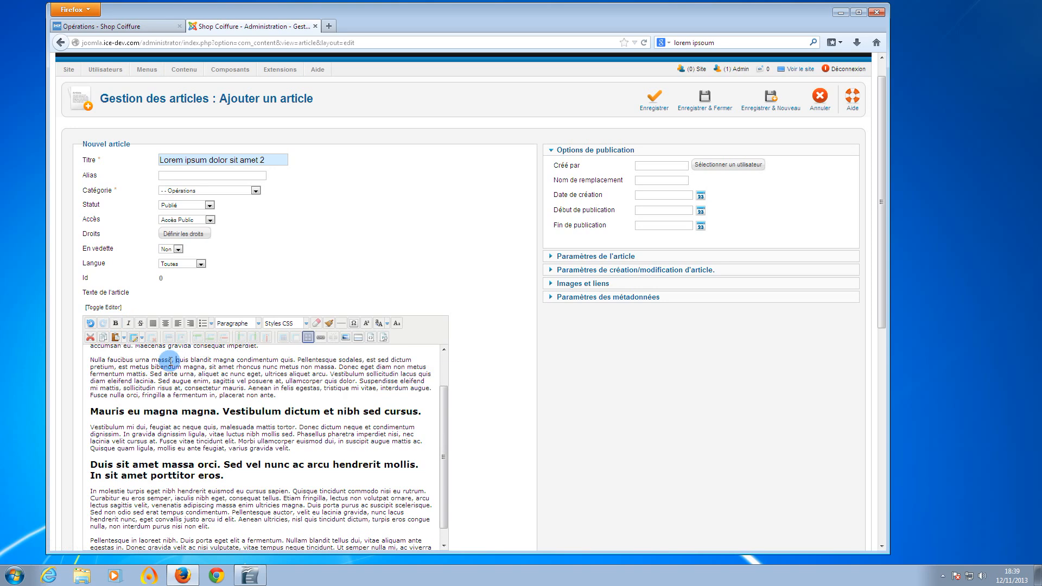
{"action": "left_click_drag", "start_coordinate": [172, 360], "coordinate": [90, 360]}
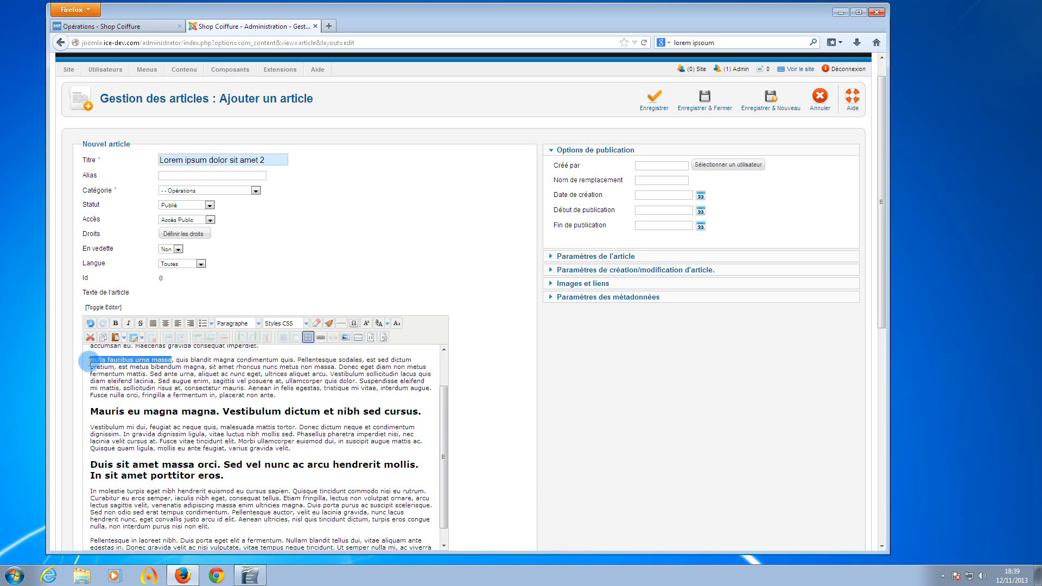
{"action": "left_click", "coordinate": [115, 323]}
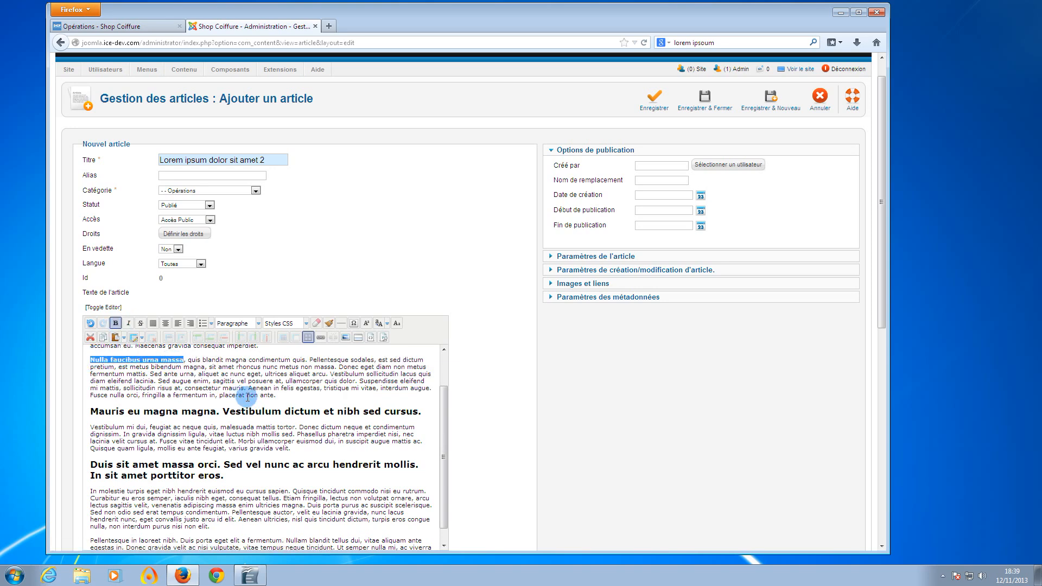
Step: Review the formatted article down to its end and save it, keeping it open for editing
{"action": "scroll", "coordinate": [248, 398], "scroll_direction": "down", "scroll_amount": 2}
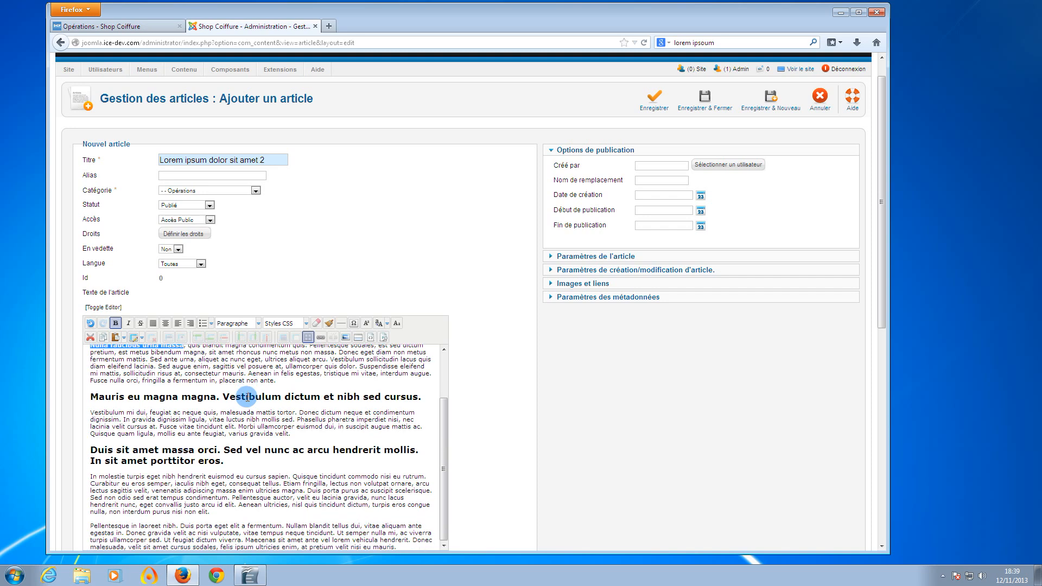
{"action": "scroll", "coordinate": [425, 400], "scroll_direction": "down", "scroll_amount": 5}
{"action": "scroll", "coordinate": [425, 400], "scroll_direction": "down", "scroll_amount": 3}
{"action": "scroll", "coordinate": [445, 263], "scroll_direction": "up", "scroll_amount": 2}
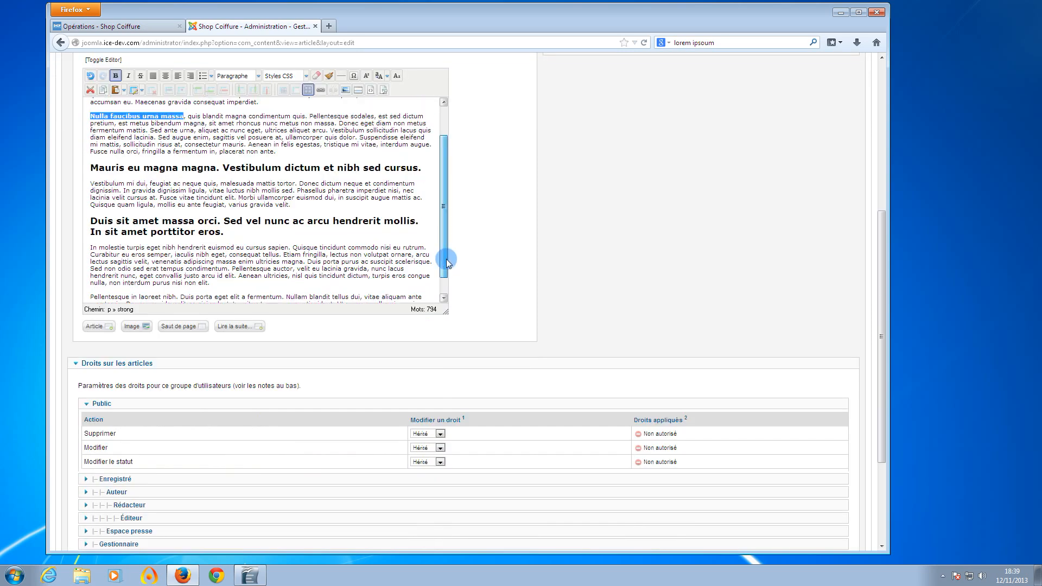
{"action": "scroll", "coordinate": [496, 269], "scroll_direction": "up", "scroll_amount": 6}
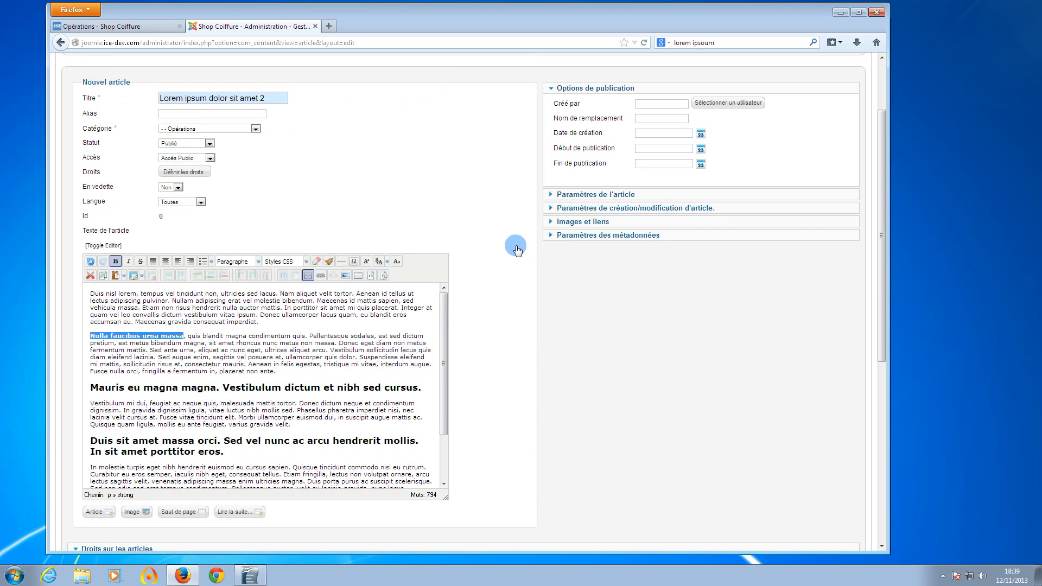
{"action": "scroll", "coordinate": [516, 247], "scroll_direction": "up", "scroll_amount": 3}
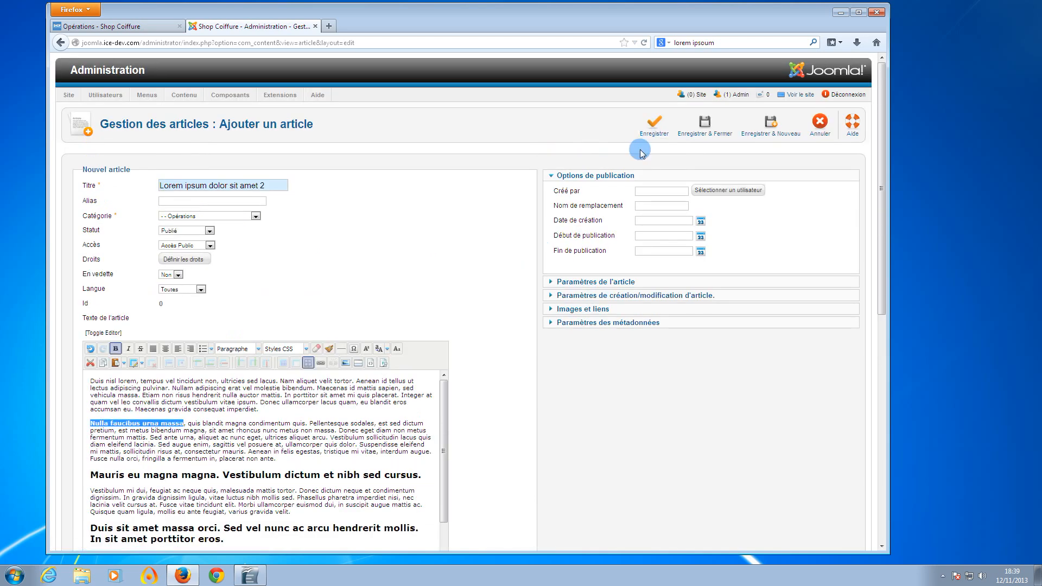
{"action": "left_click", "coordinate": [653, 129]}
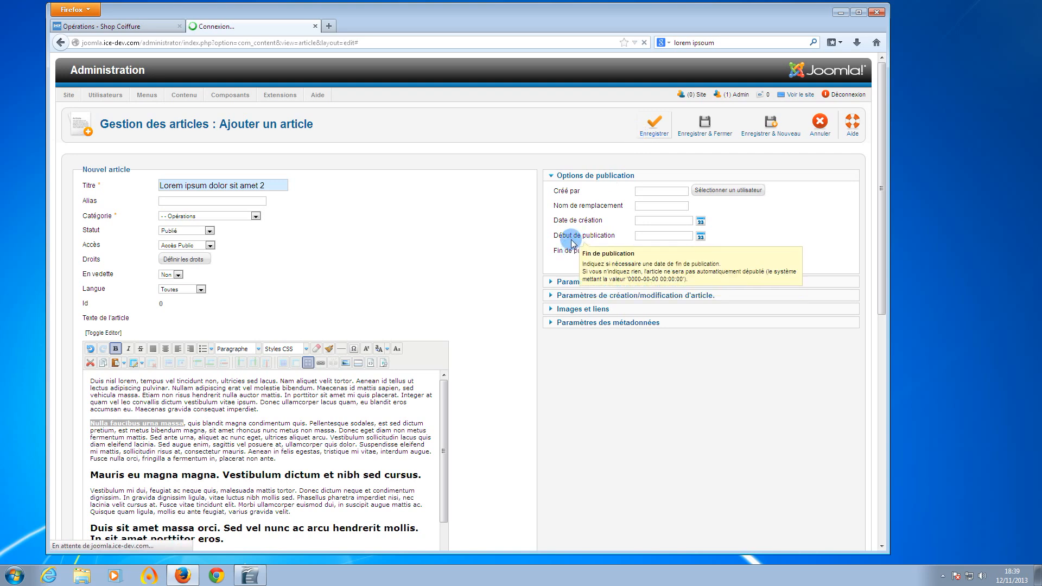
Step: Fill the article's metadata description with the opening text from "Duis nisl lorem" to "molestie bibendum." and enlarge the field
{"action": "left_click", "coordinate": [582, 323]}
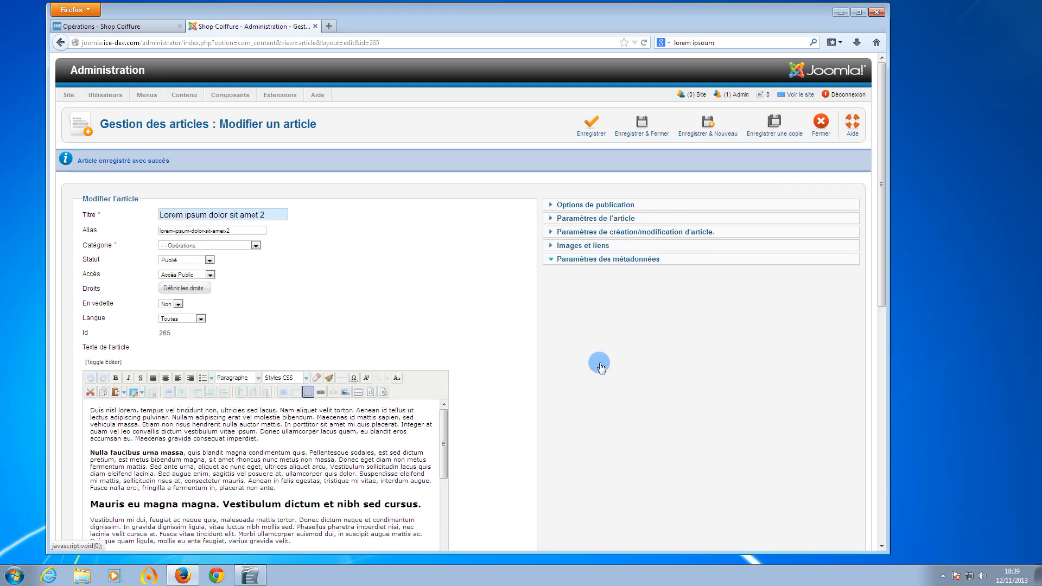
{"action": "left_click", "coordinate": [673, 293]}
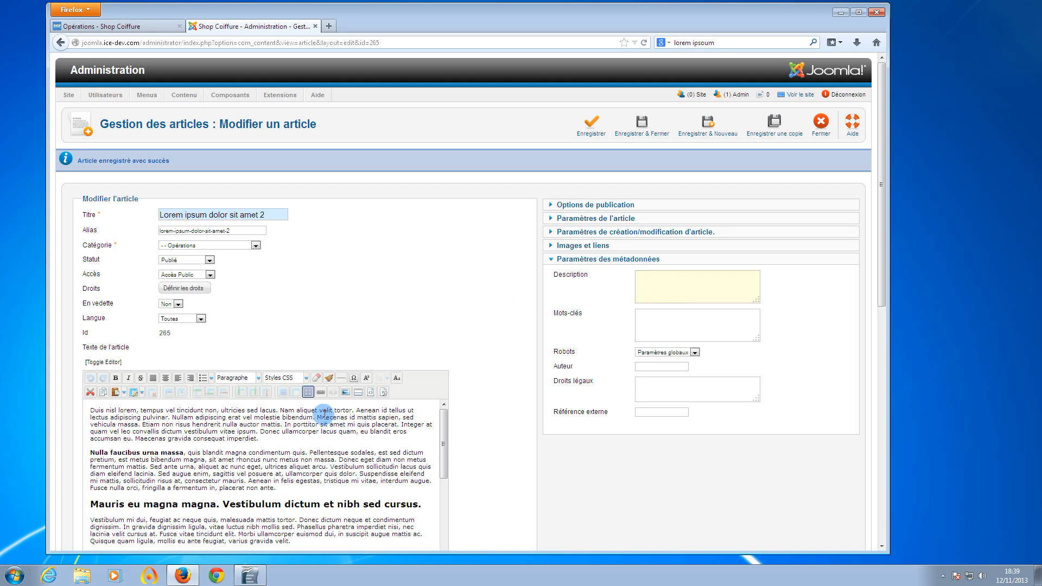
{"action": "left_click_drag", "start_coordinate": [316, 419], "coordinate": [76, 411]}
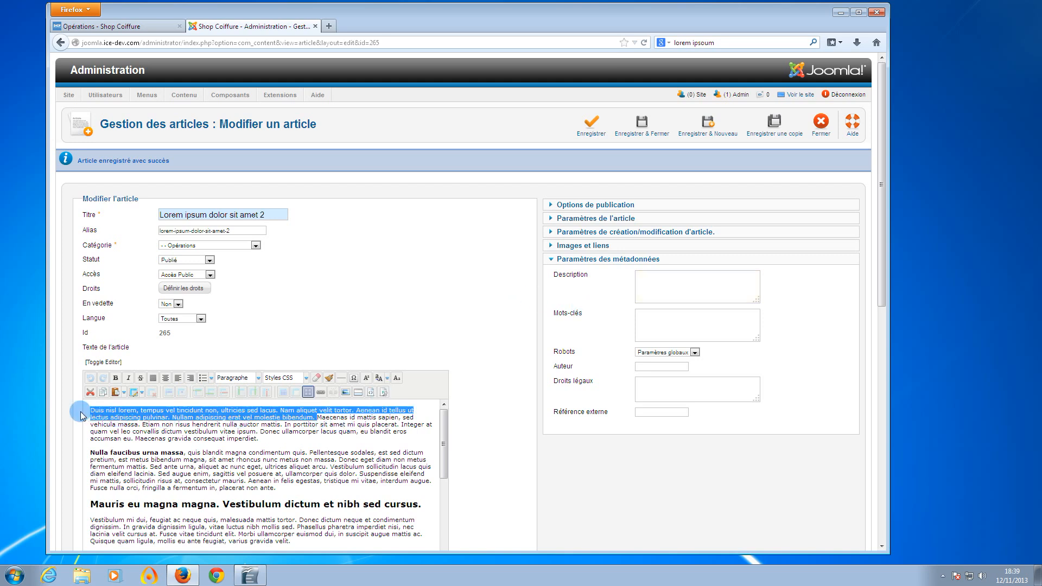
{"action": "key", "text": "ctrl+c"}
{"action": "left_click", "coordinate": [679, 278]}
{"action": "key", "text": "ctrl+v"}
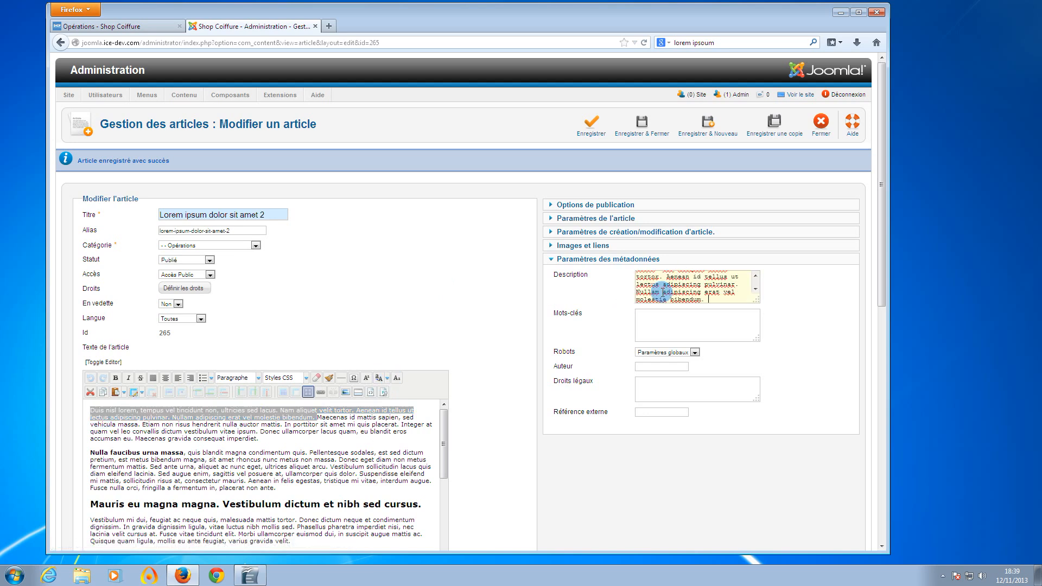
{"action": "left_click_drag", "start_coordinate": [757, 301], "coordinate": [841, 411]}
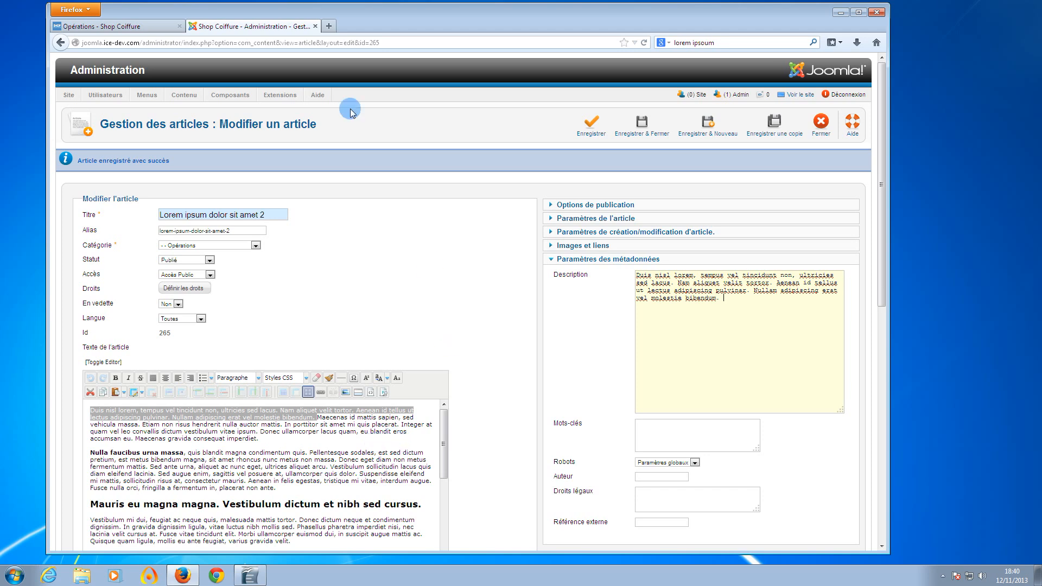
Step: Search Google for "lorem ipsoum" in a new tab and examine the description text under the first result
{"action": "left_click", "coordinate": [329, 25]}
{"action": "left_click", "coordinate": [721, 43]}
{"action": "key", "text": "Return"}
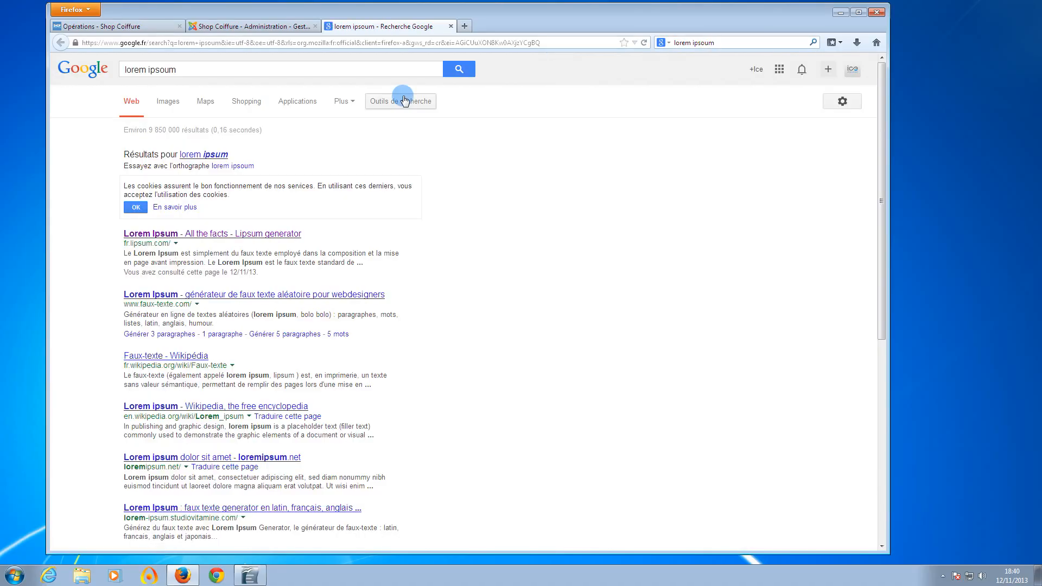
{"action": "left_click", "coordinate": [269, 26]}
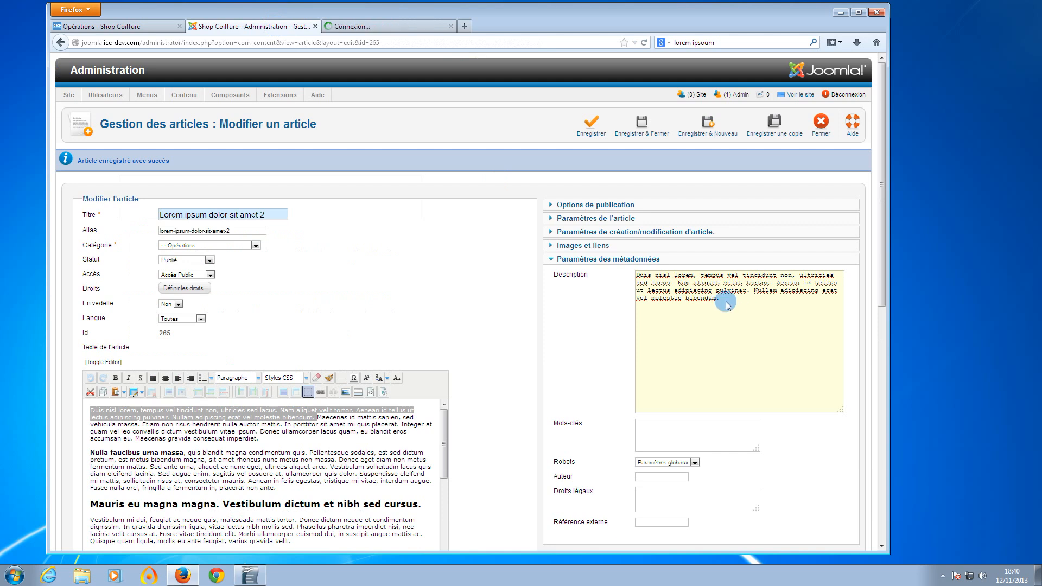
{"action": "left_click", "coordinate": [394, 29]}
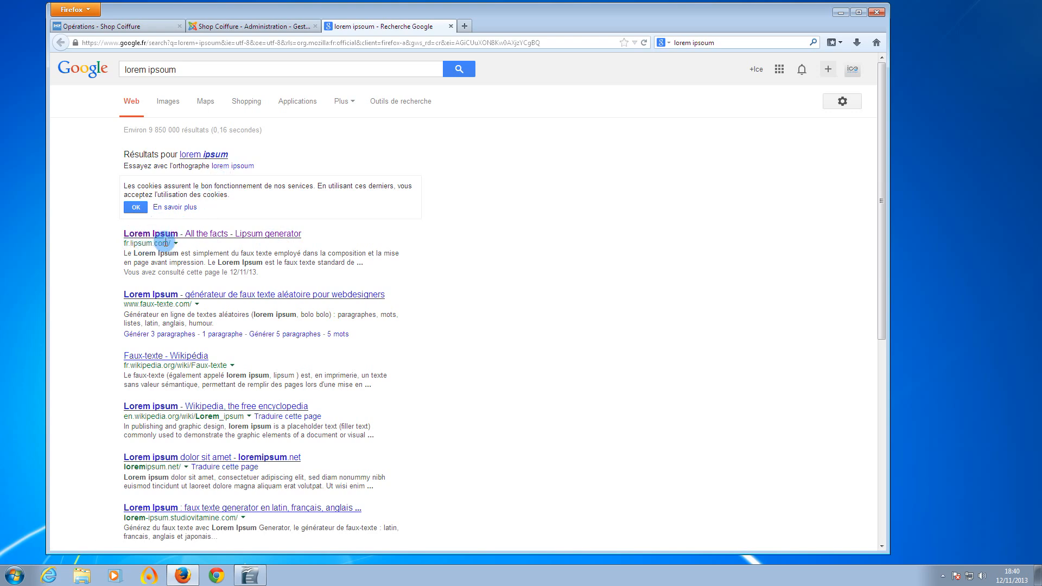
{"action": "left_click_drag", "start_coordinate": [124, 257], "coordinate": [378, 268]}
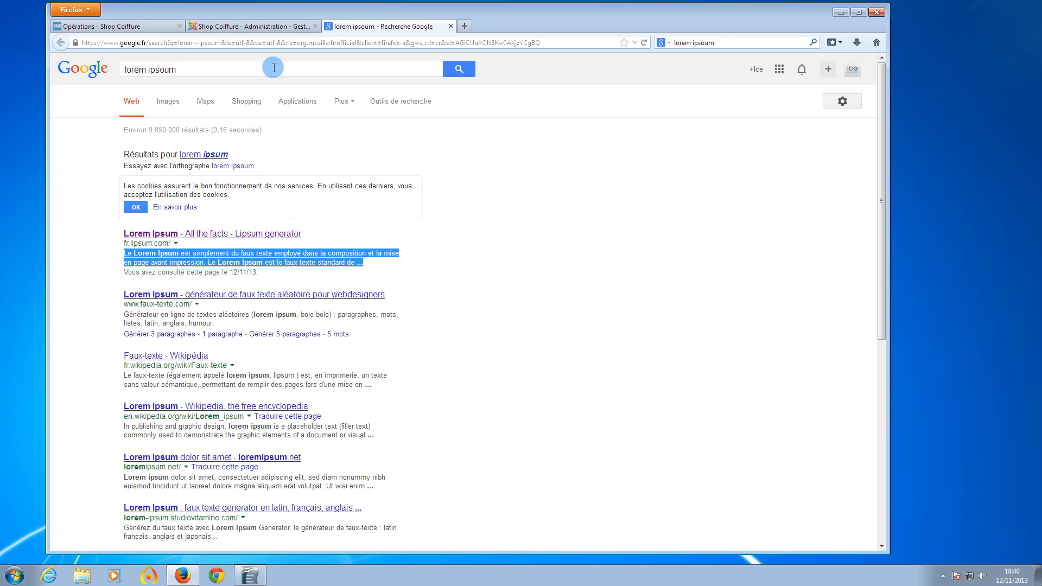
Step: Return to the article editor, save the article with its metadata description, and check its category
{"action": "left_click", "coordinate": [250, 26]}
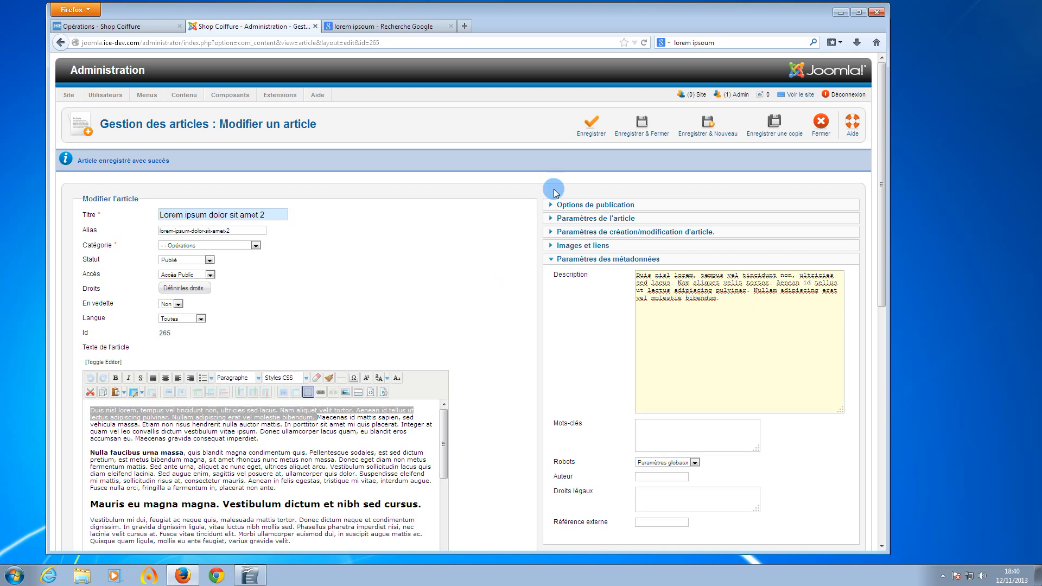
{"action": "left_click", "coordinate": [600, 126]}
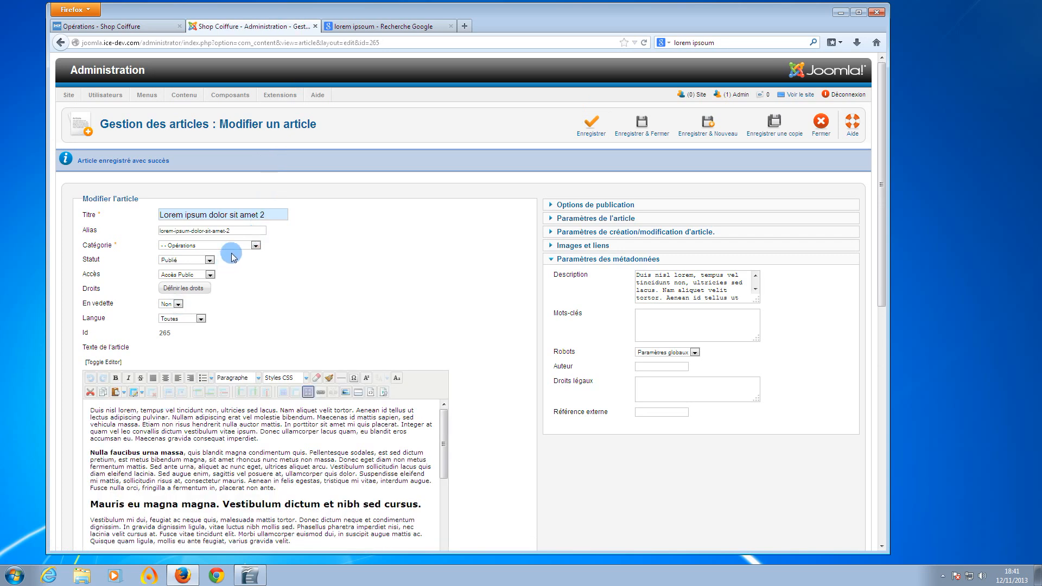
{"action": "left_click", "coordinate": [190, 244]}
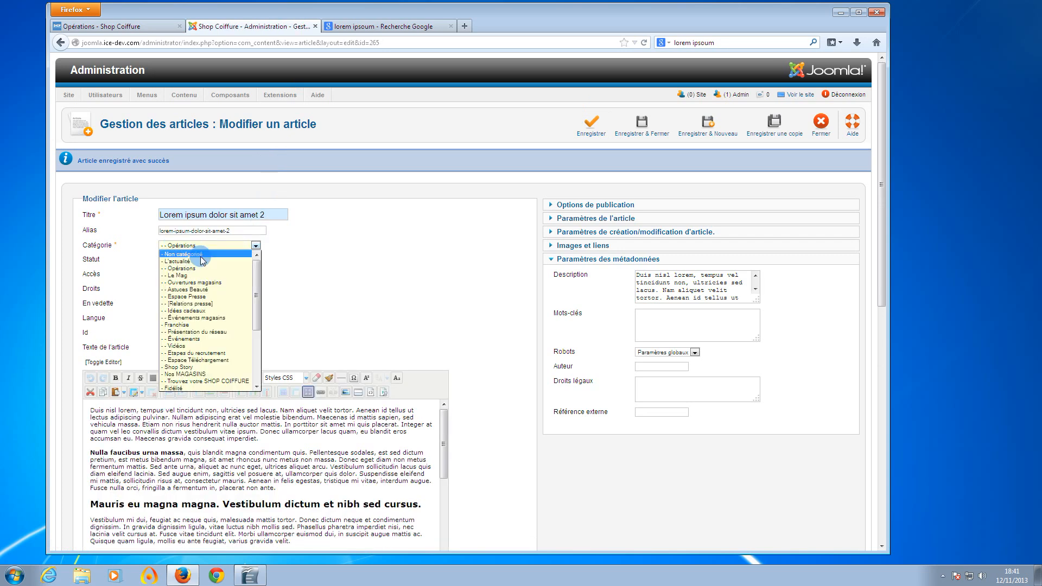
{"action": "left_click", "coordinate": [342, 262]}
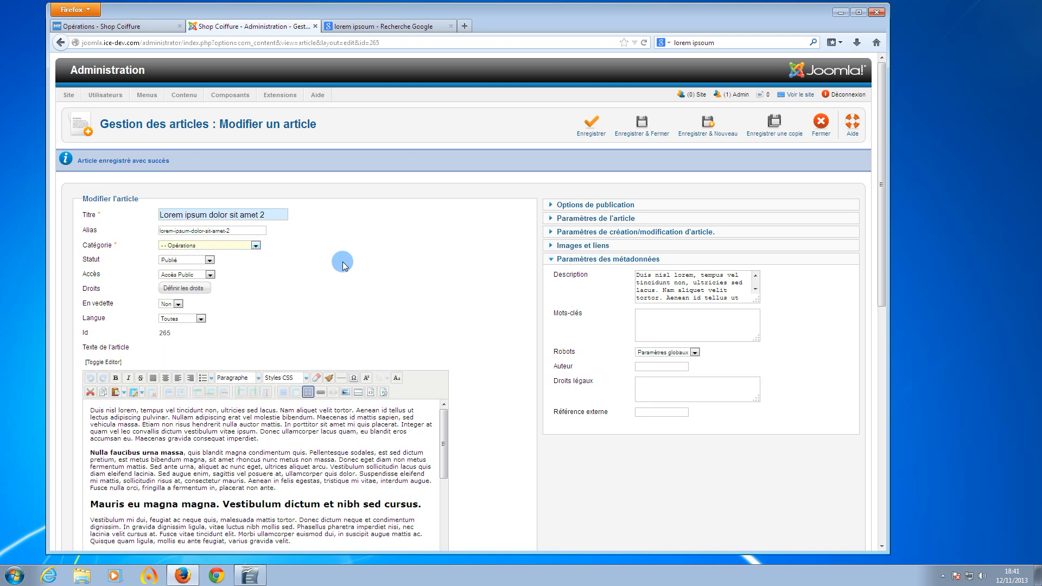
Step: Reload the site's Opérations page and review how the article "Lorem ipsum dolor sit amet 2" is displayed among the listed articles
{"action": "left_click", "coordinate": [141, 26]}
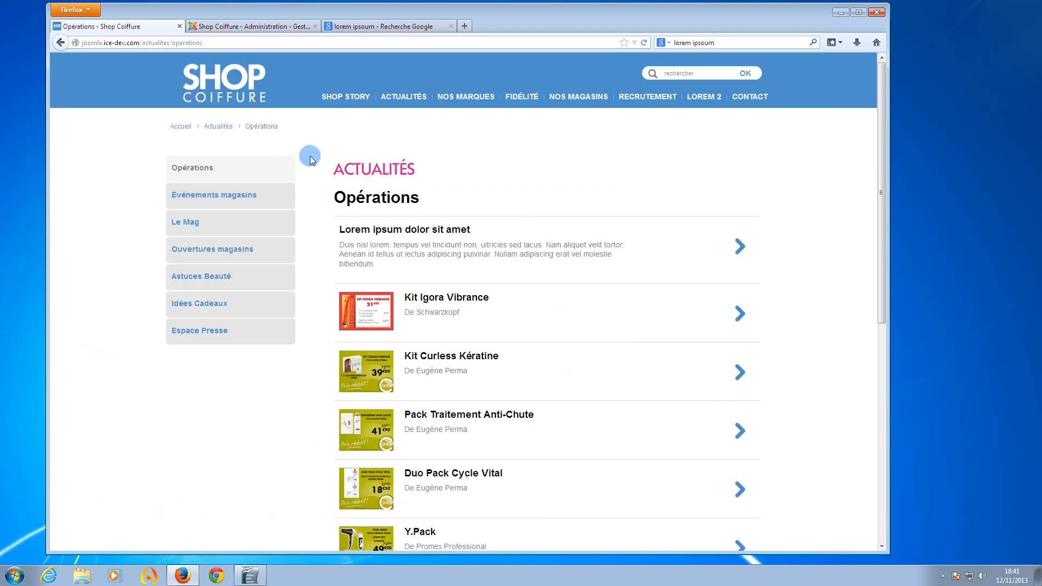
{"action": "key", "text": "F5"}
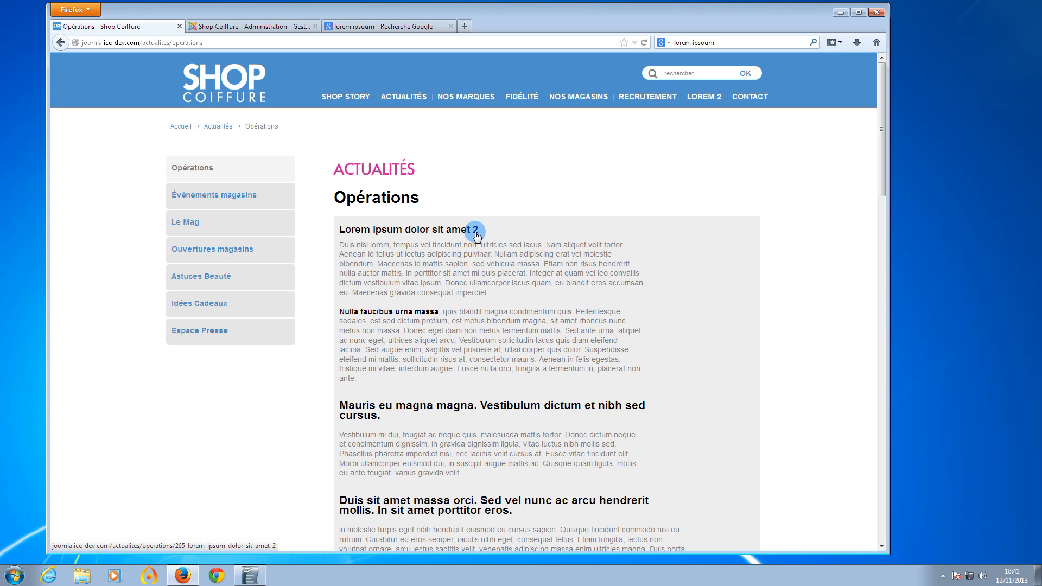
{"action": "scroll", "coordinate": [543, 241], "scroll_direction": "down", "scroll_amount": 4}
{"action": "scroll", "coordinate": [546, 246], "scroll_direction": "down", "scroll_amount": 3}
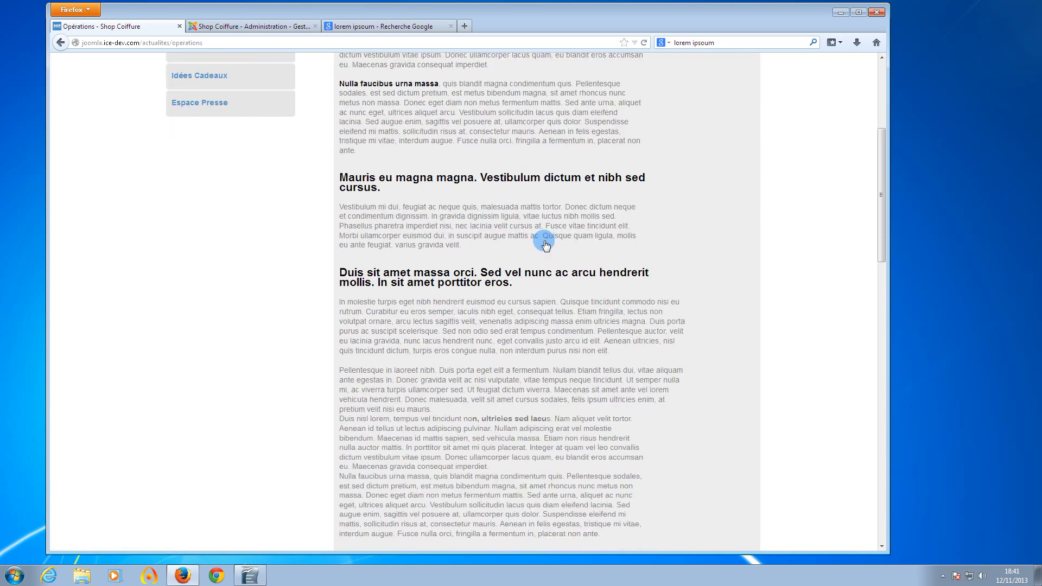
{"action": "scroll", "coordinate": [546, 246], "scroll_direction": "down", "scroll_amount": 10}
{"action": "scroll", "coordinate": [544, 251], "scroll_direction": "down", "scroll_amount": 4}
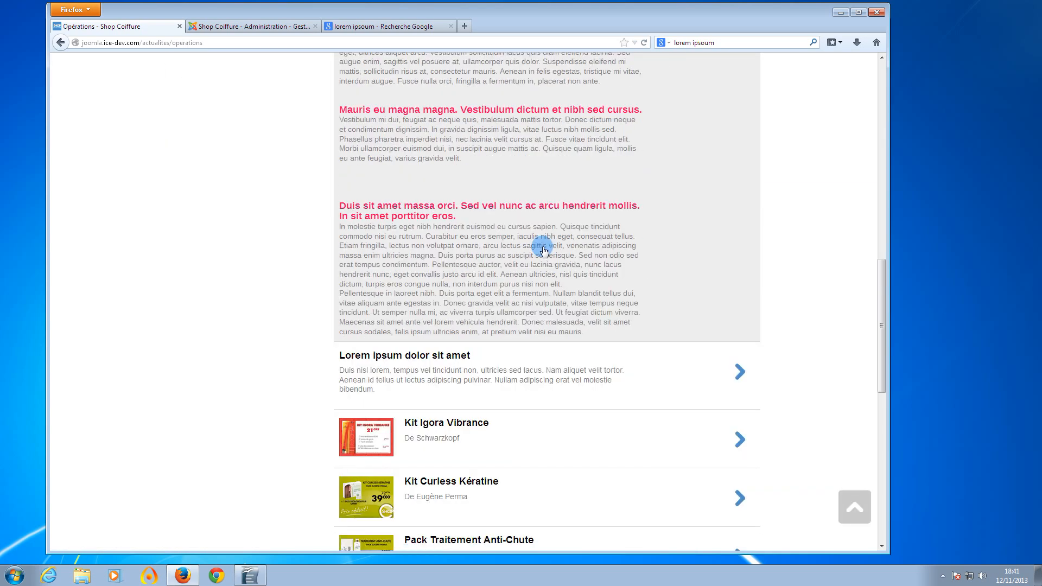
{"action": "scroll", "coordinate": [545, 249], "scroll_direction": "down", "scroll_amount": 4}
{"action": "scroll", "coordinate": [679, 269], "scroll_direction": "down", "scroll_amount": 8}
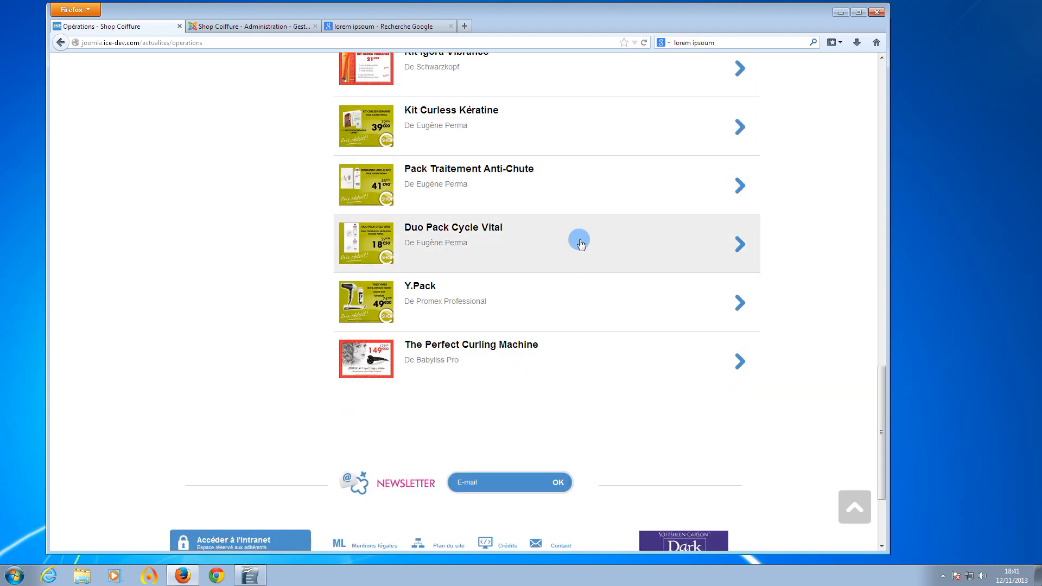
{"action": "scroll", "coordinate": [580, 244], "scroll_direction": "up", "scroll_amount": 7}
{"action": "scroll", "coordinate": [577, 244], "scroll_direction": "up", "scroll_amount": 6}
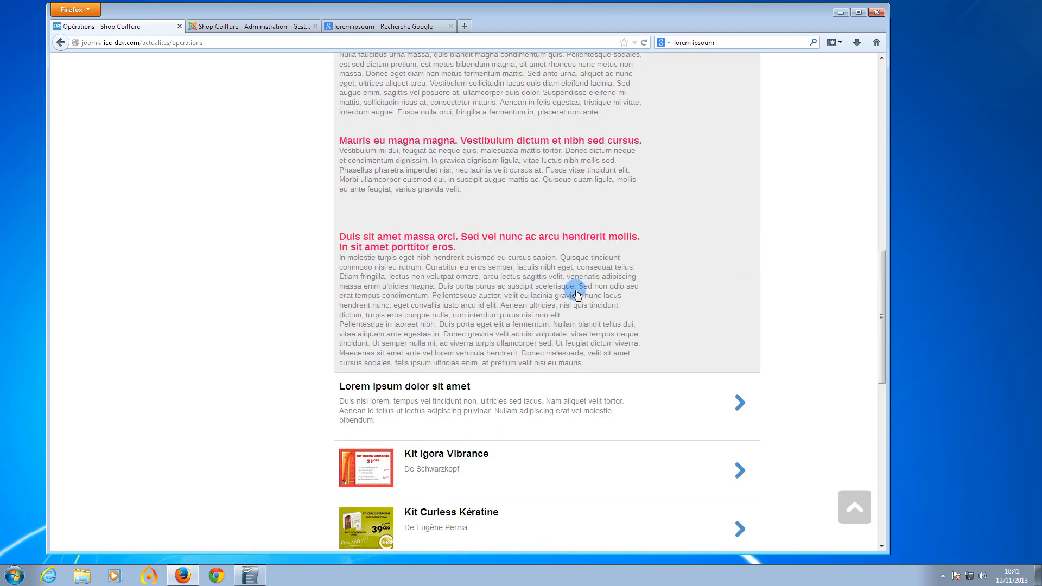
{"action": "scroll", "coordinate": [572, 282], "scroll_direction": "down", "scroll_amount": 4}
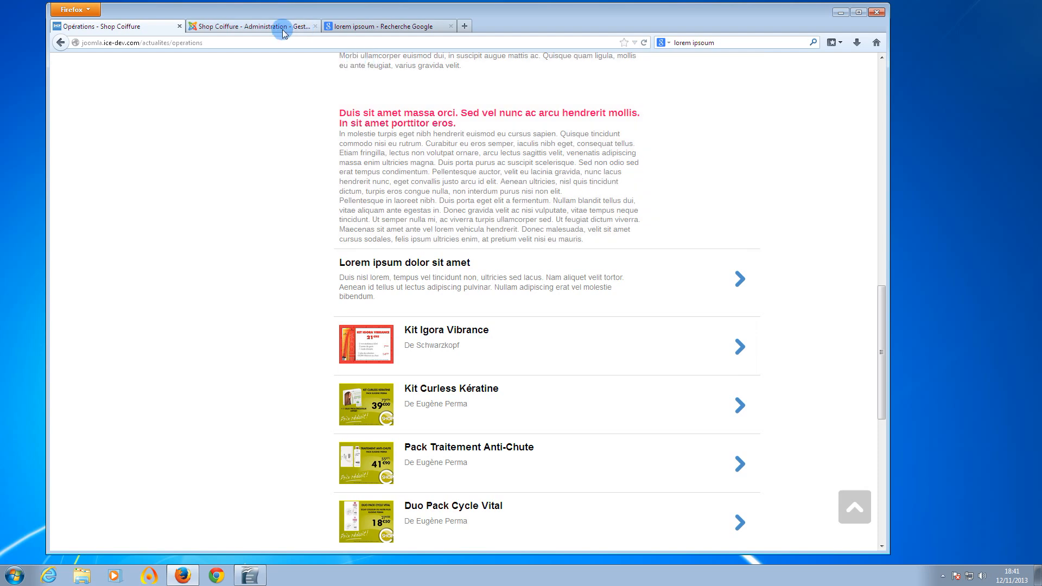
Step: Copy the metadata description text into a new introductory paragraph at the very start of the article body
{"action": "left_click", "coordinate": [255, 26]}
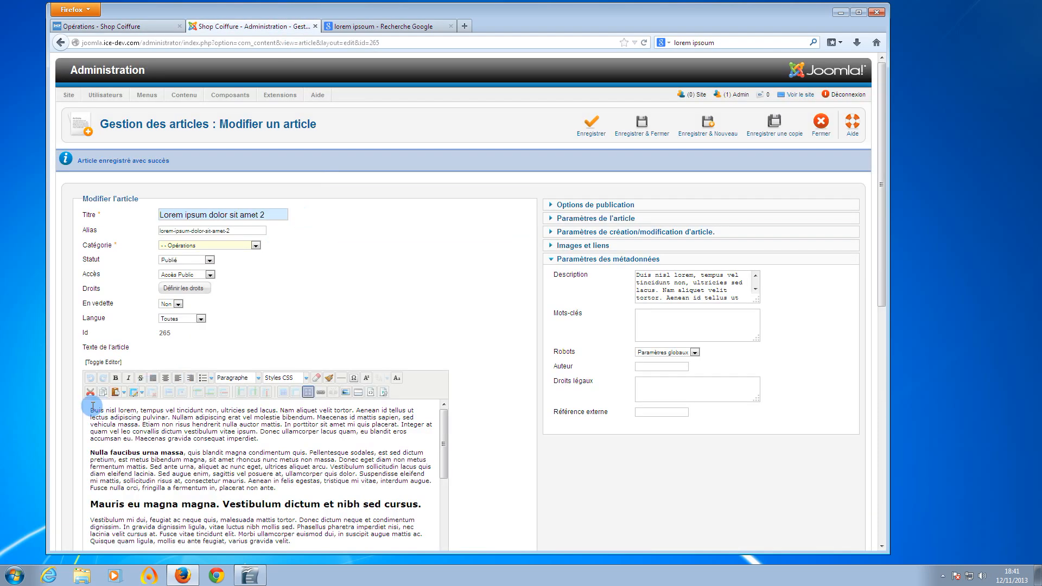
{"action": "left_click", "coordinate": [112, 418]}
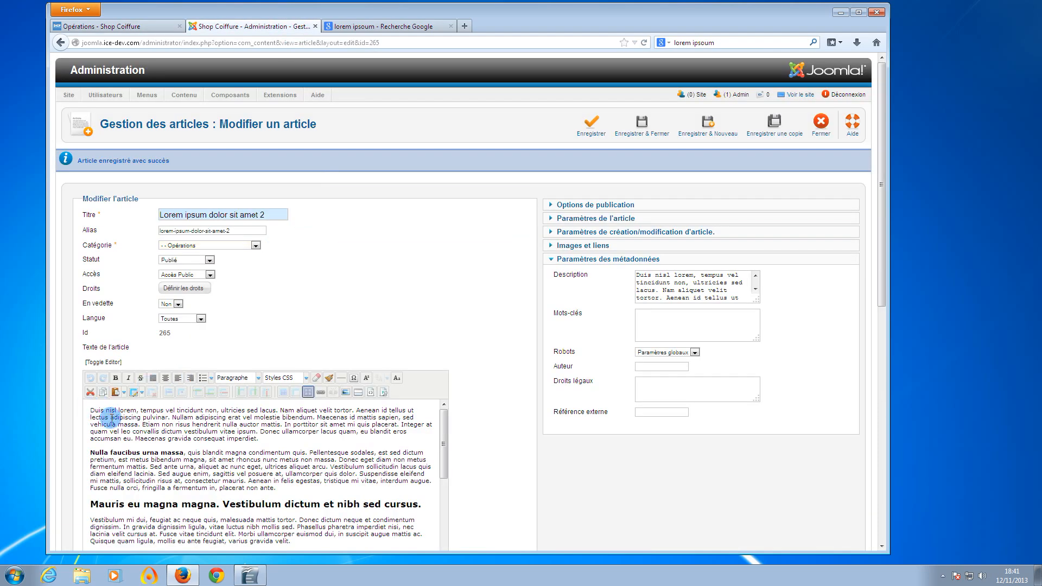
{"action": "scroll", "coordinate": [170, 372], "scroll_direction": "down", "scroll_amount": 4}
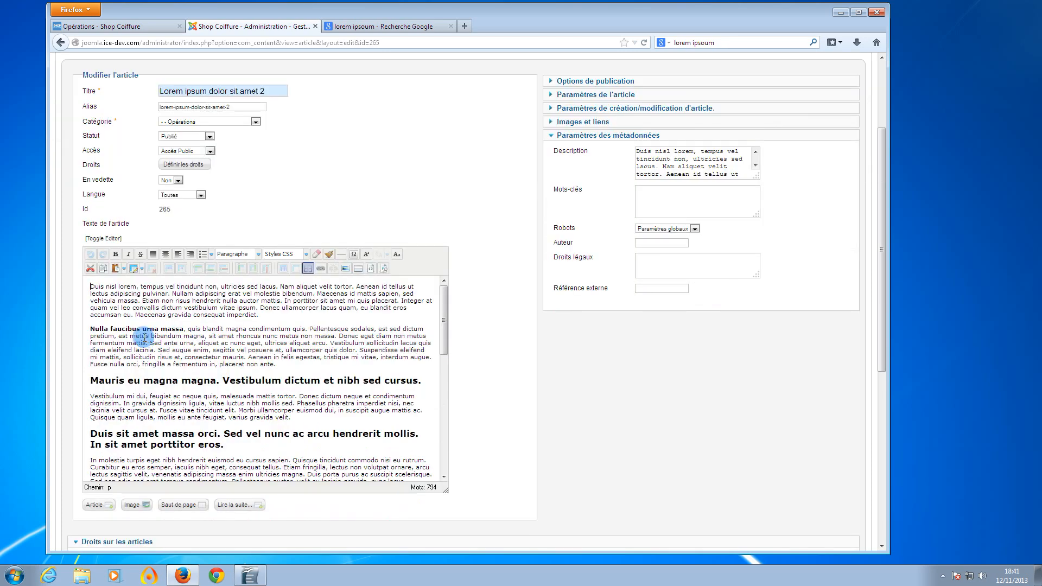
{"action": "key", "text": "Return"}
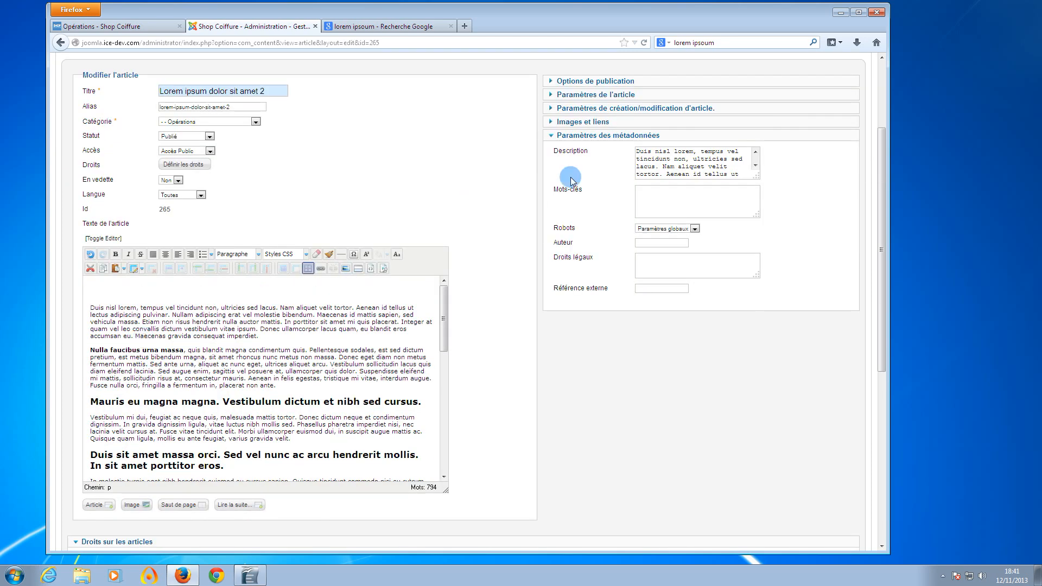
{"action": "left_click", "coordinate": [651, 158]}
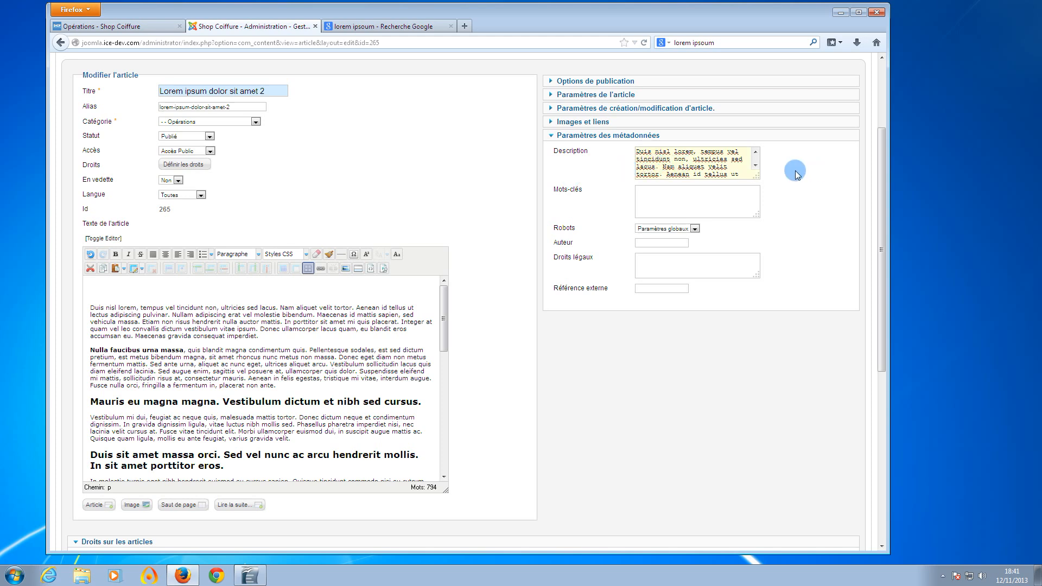
{"action": "left_click_drag", "start_coordinate": [756, 176], "coordinate": [800, 287]}
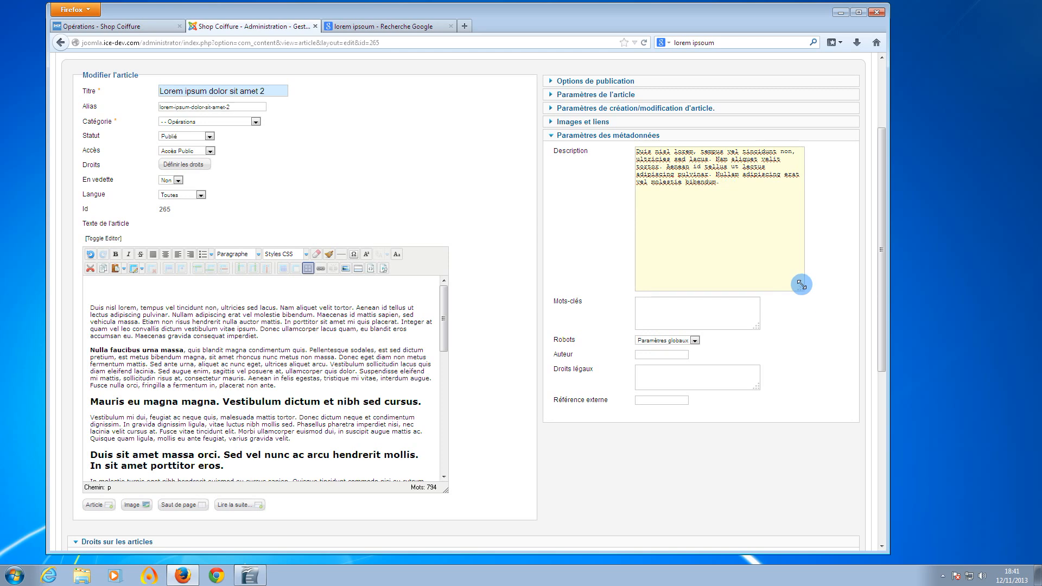
{"action": "key", "text": "ctrl+a"}
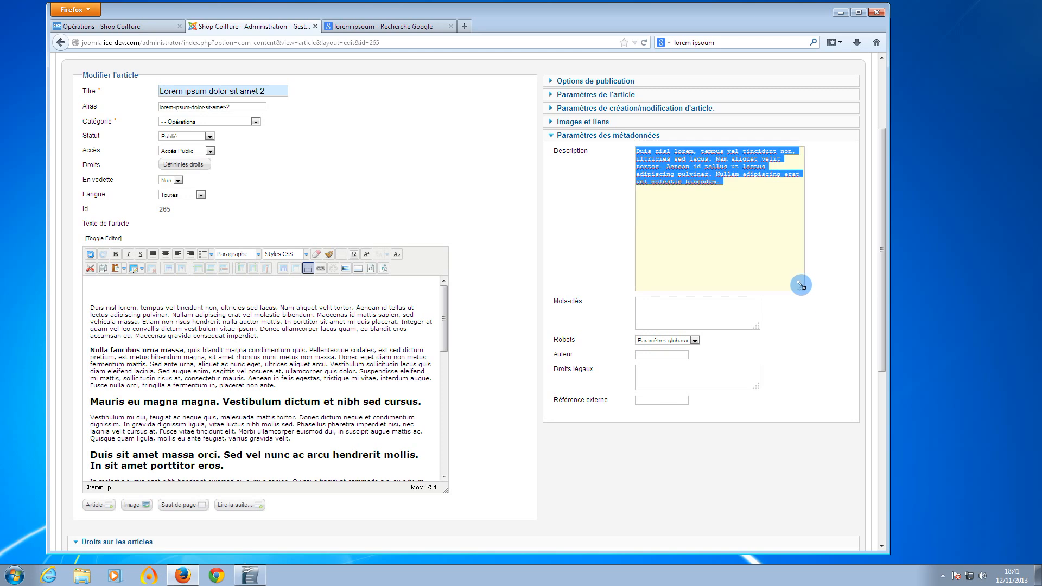
{"action": "left_click", "coordinate": [137, 282]}
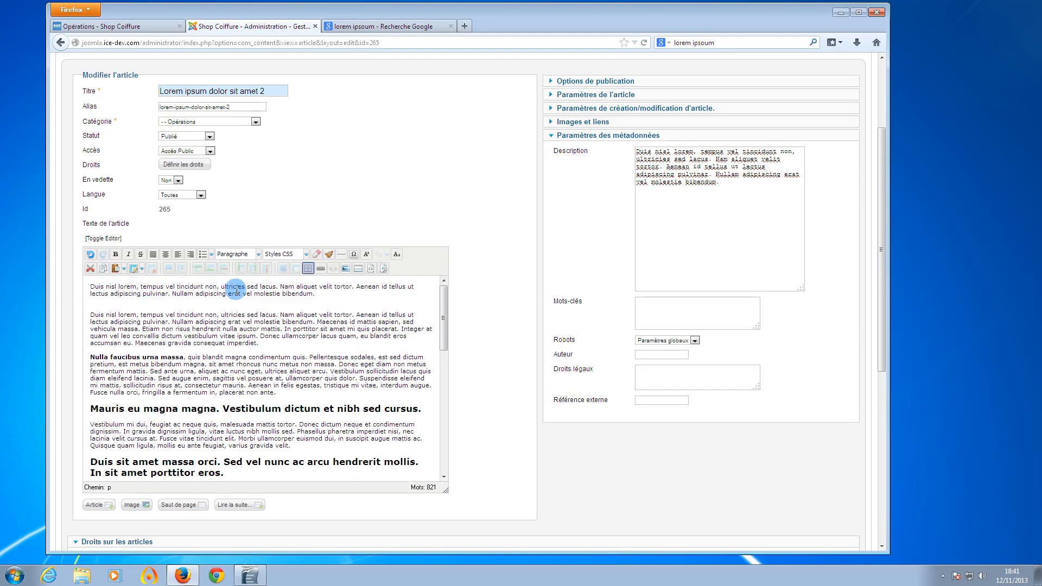
Step: Insert a "Lire la suite" break directly below the introductory paragraph and delete the extra blank line after it
{"action": "key", "text": "Return"}
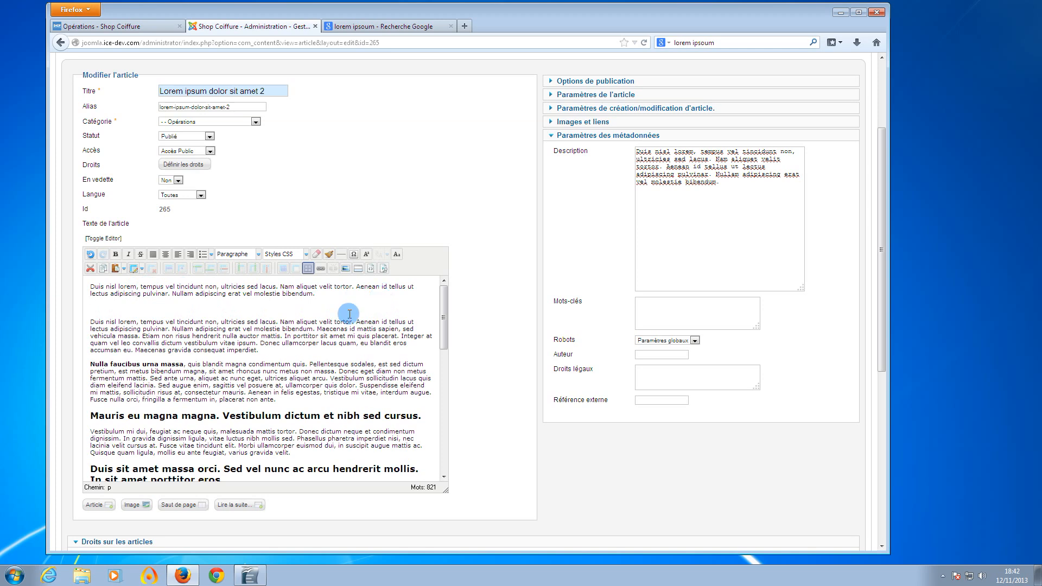
{"action": "left_click", "coordinate": [239, 505]}
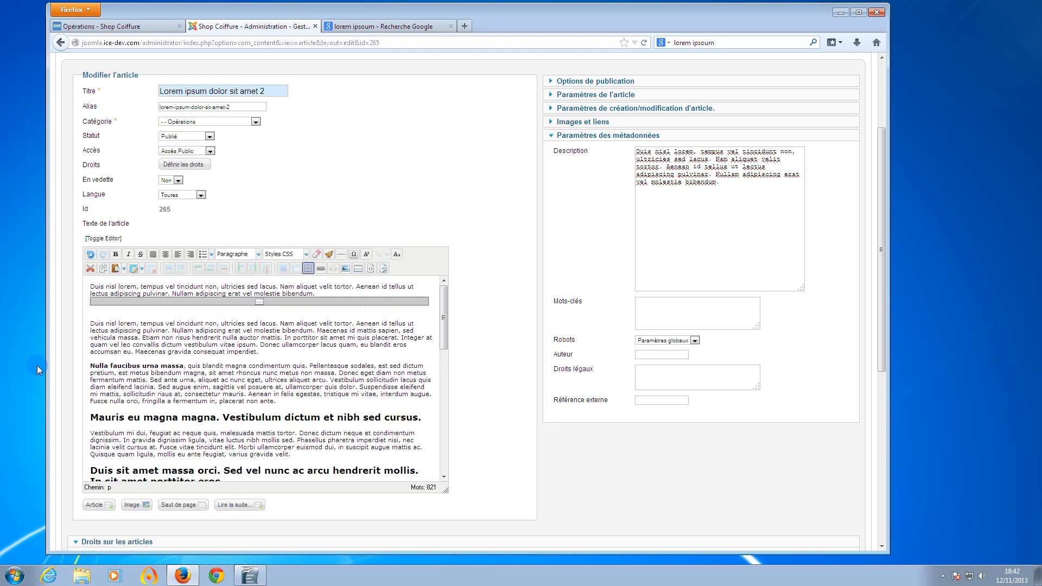
{"action": "left_click", "coordinate": [104, 312]}
{"action": "key", "text": "Delete"}
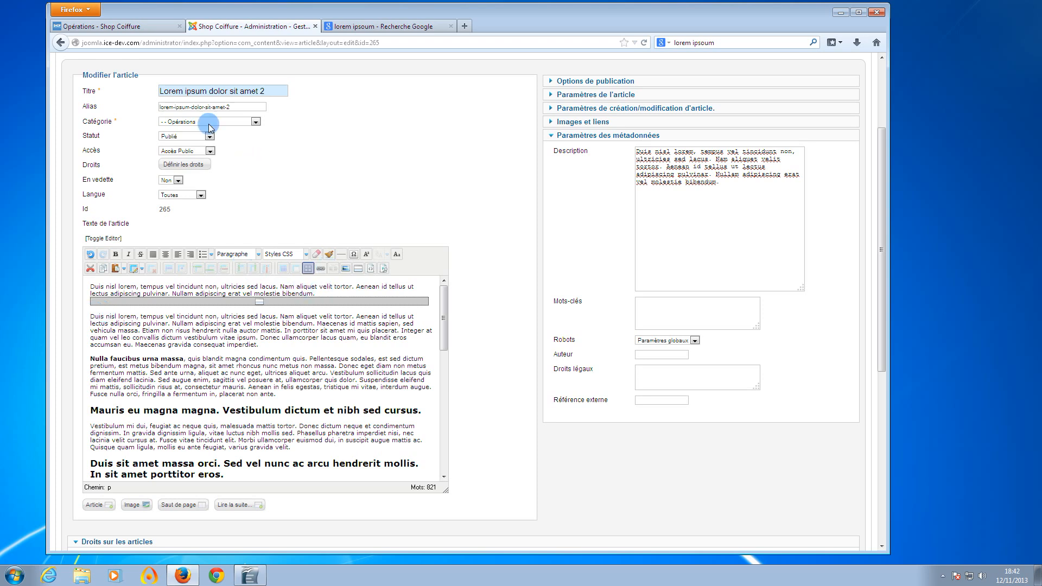
Step: Save the article with its new introduction and read-more break, keeping it open for editing
{"action": "scroll", "coordinate": [607, 162], "scroll_direction": "up", "scroll_amount": 2}
{"action": "scroll", "coordinate": [607, 161], "scroll_direction": "up", "scroll_amount": 3}
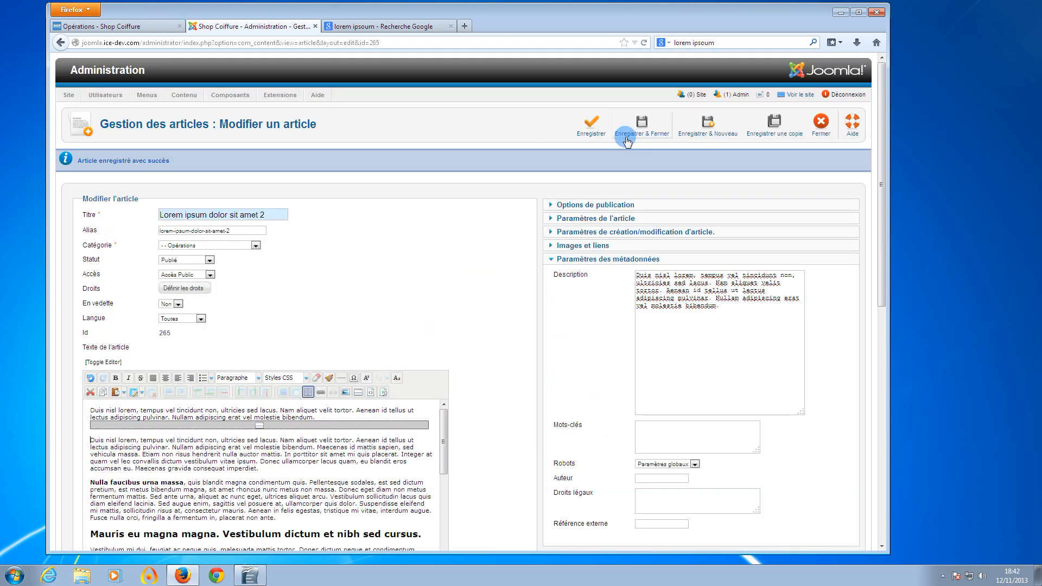
{"action": "left_click", "coordinate": [592, 125]}
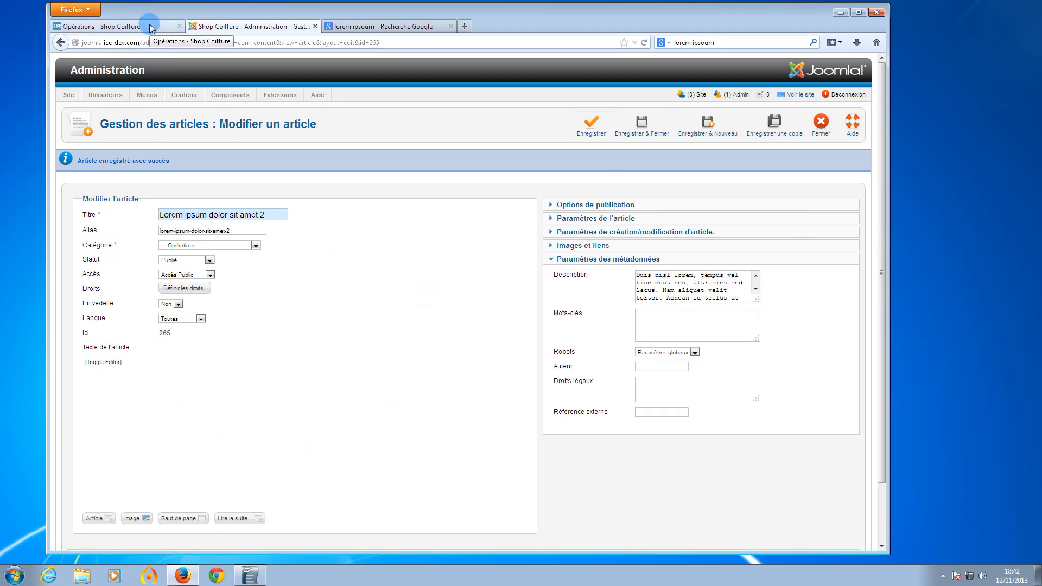
Step: Reload the site's Opérations page and check how the introduction of "Lorem ipsum dolor sit amet 2" is listed
{"action": "left_click", "coordinate": [151, 27]}
{"action": "key", "text": "F5"}
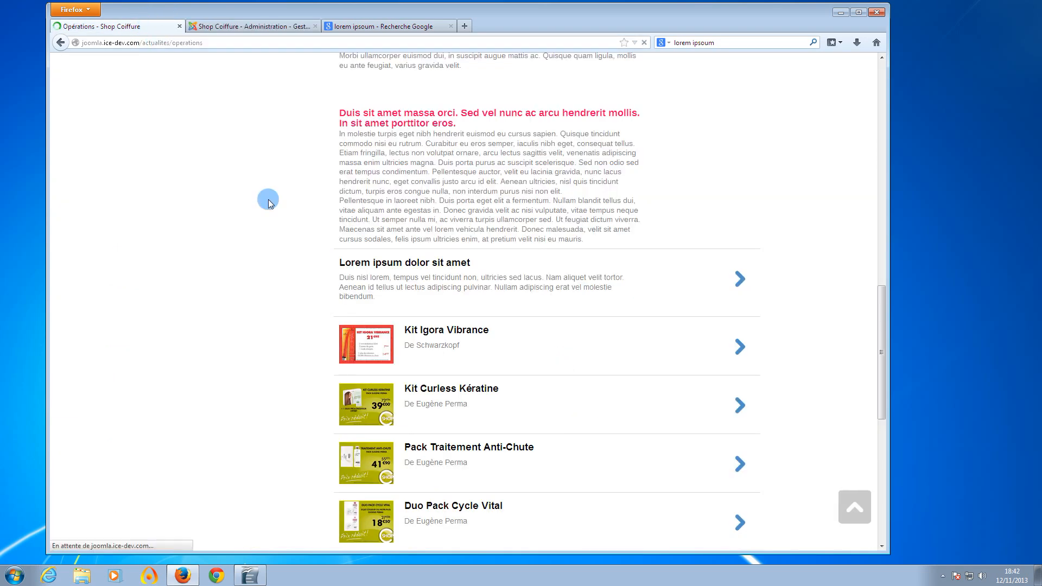
{"action": "scroll", "coordinate": [274, 212], "scroll_direction": "down", "scroll_amount": 8}
{"action": "scroll", "coordinate": [280, 226], "scroll_direction": "up", "scroll_amount": 10}
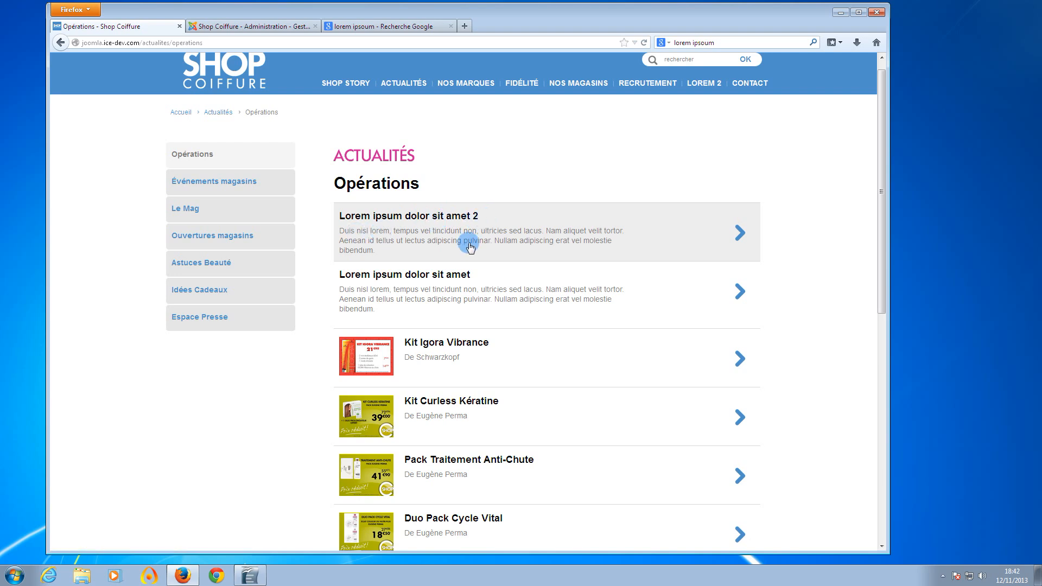
Step: Shorten the article's introductory paragraph to its first sentence, ending at "ultricies sed lacus.", and save the article, keeping it open for editing
{"action": "mouse_move", "coordinate": [353, 99]}
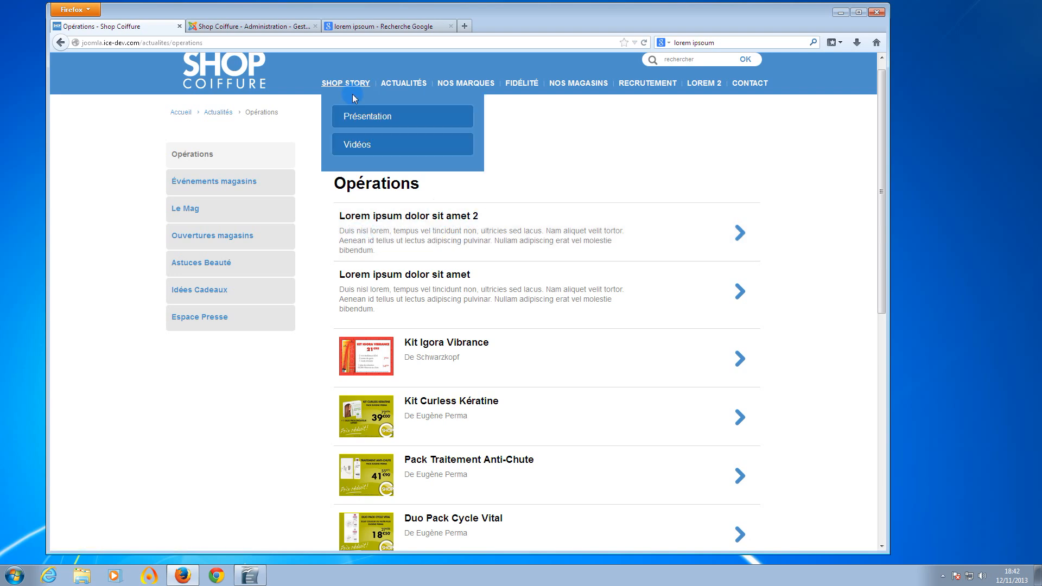
{"action": "left_click", "coordinate": [266, 26]}
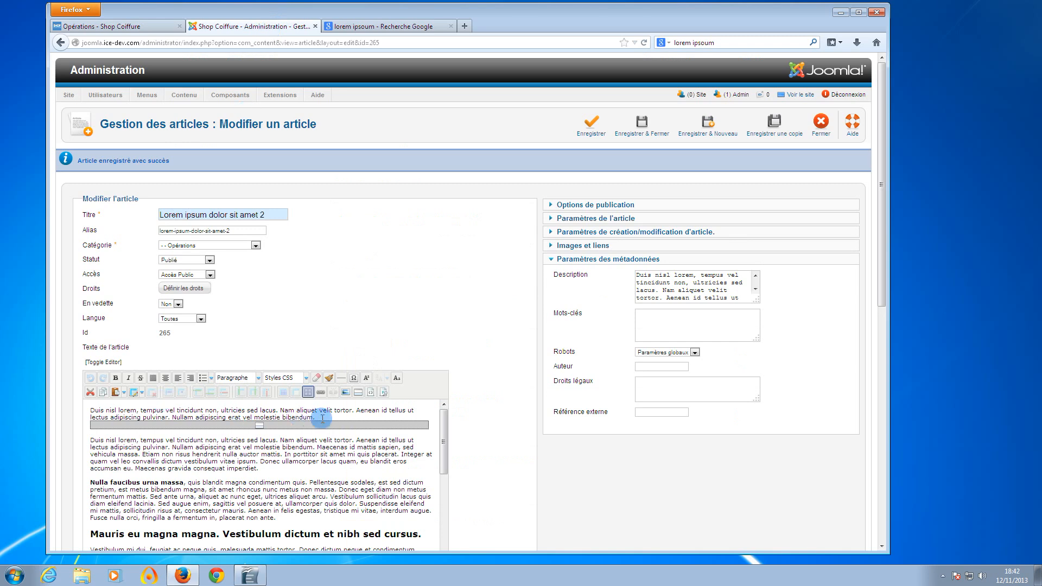
{"action": "left_click_drag", "start_coordinate": [316, 418], "coordinate": [285, 408]}
{"action": "key", "text": "Delete"}
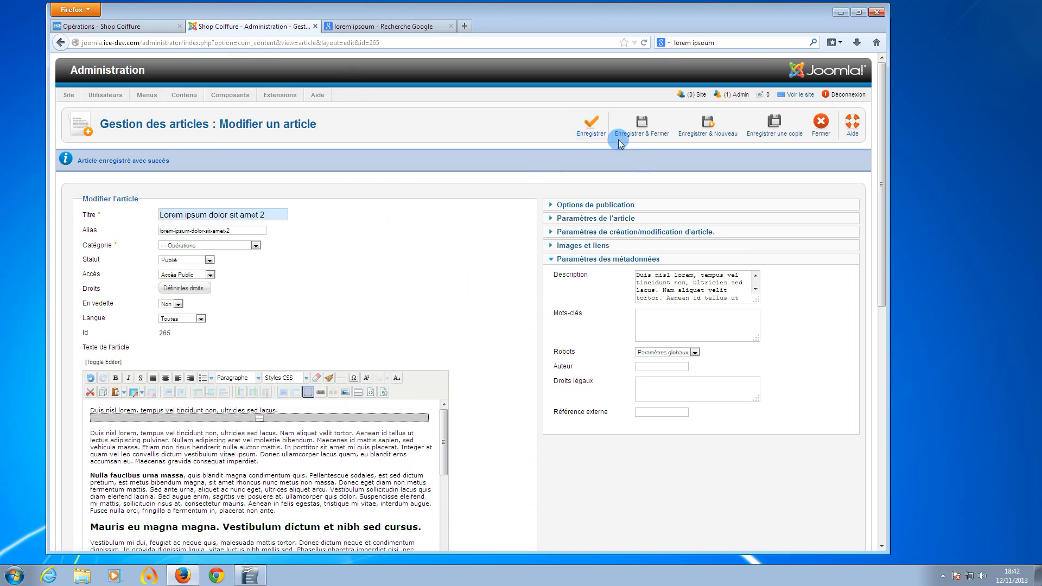
{"action": "left_click", "coordinate": [591, 126]}
Step: Reload the site's Opérations page and compare the shortened introduction of "Lorem ipsum dolor sit amet 2" with the text in the editor
{"action": "left_click", "coordinate": [124, 27]}
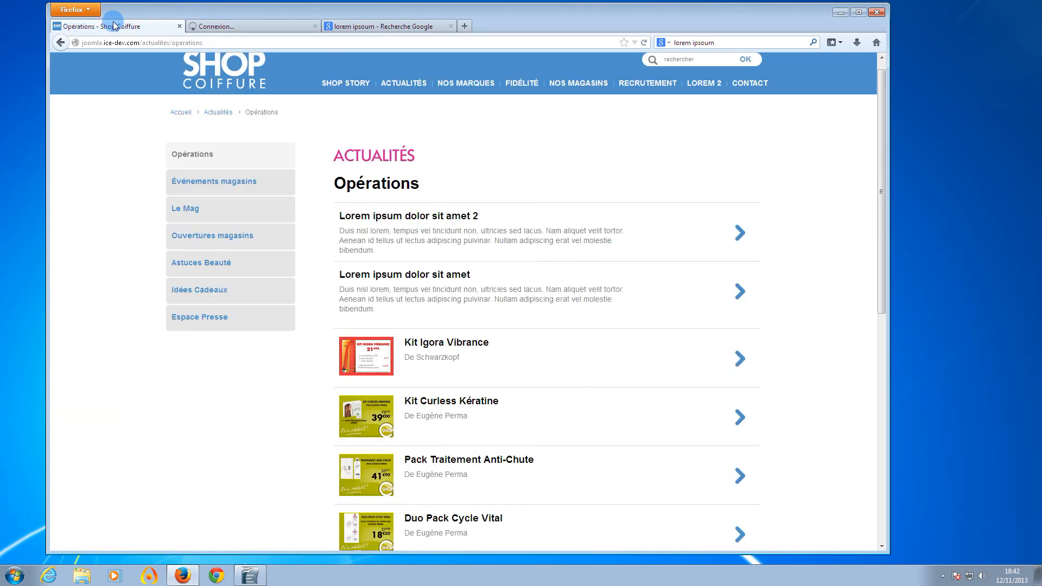
{"action": "key", "text": "F5"}
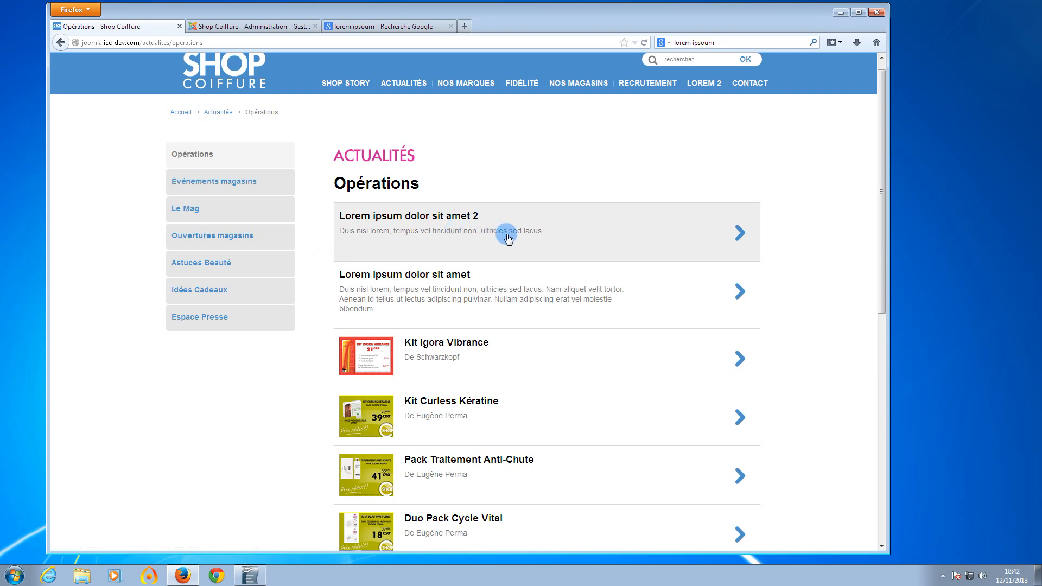
{"action": "left_click", "coordinate": [259, 32]}
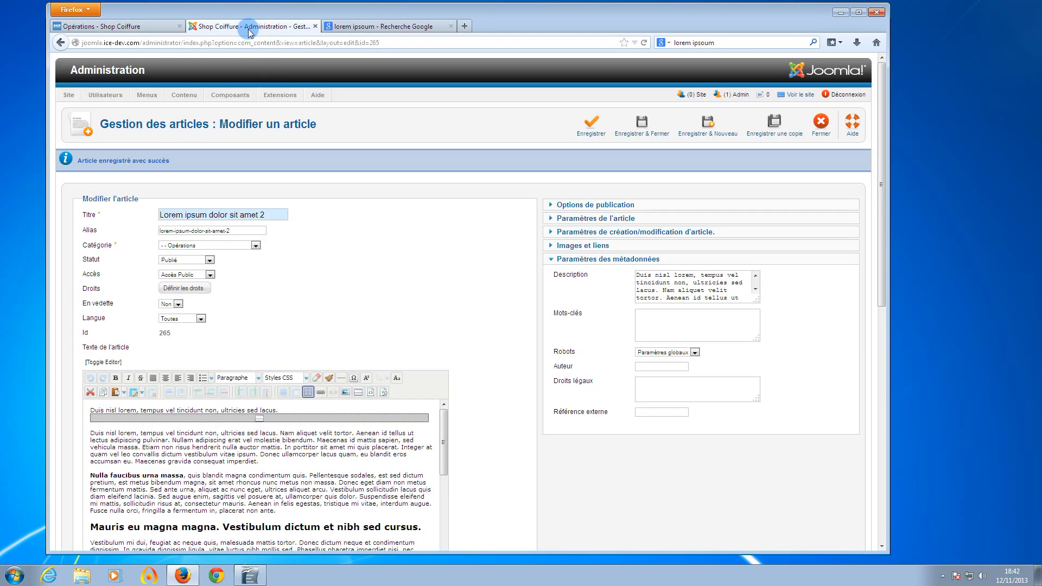
{"action": "left_click", "coordinate": [162, 27]}
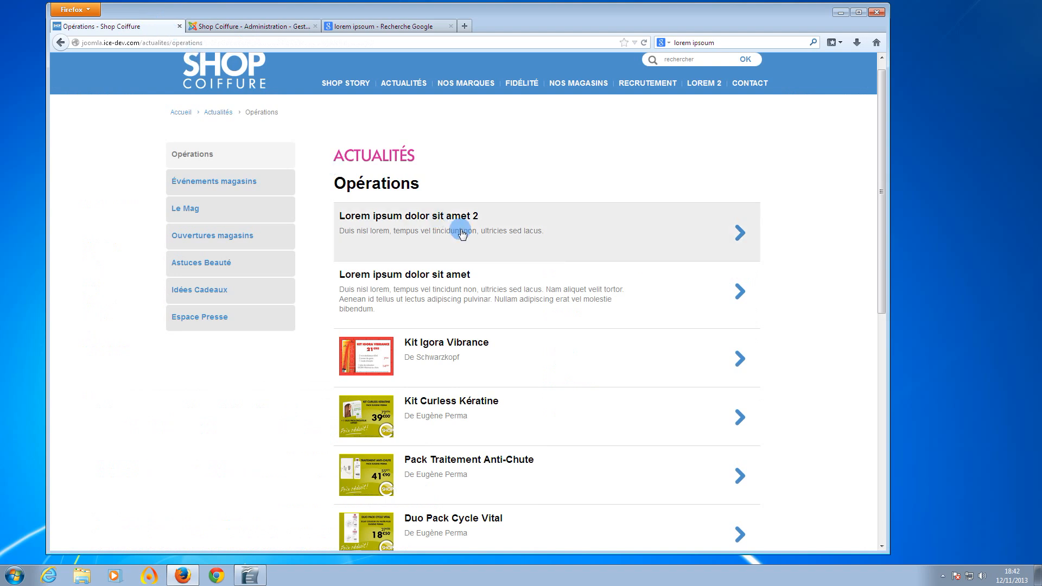
Step: Open "Lorem ipsum dolor sit amet 2" from the Opérations list and look through its published text and subheadings
{"action": "left_click", "coordinate": [438, 234]}
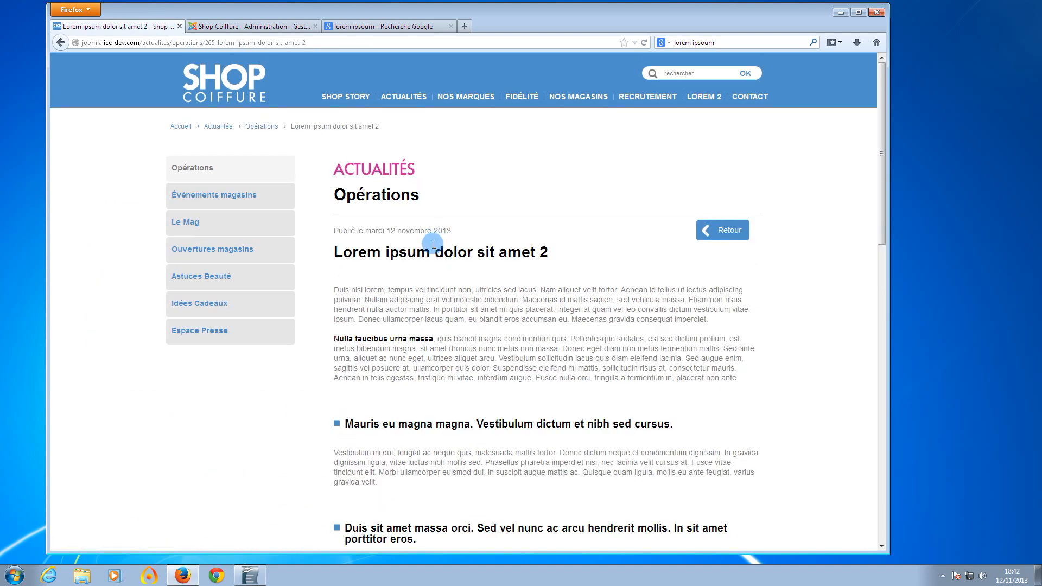
{"action": "scroll", "coordinate": [420, 269], "scroll_direction": "down", "scroll_amount": 3}
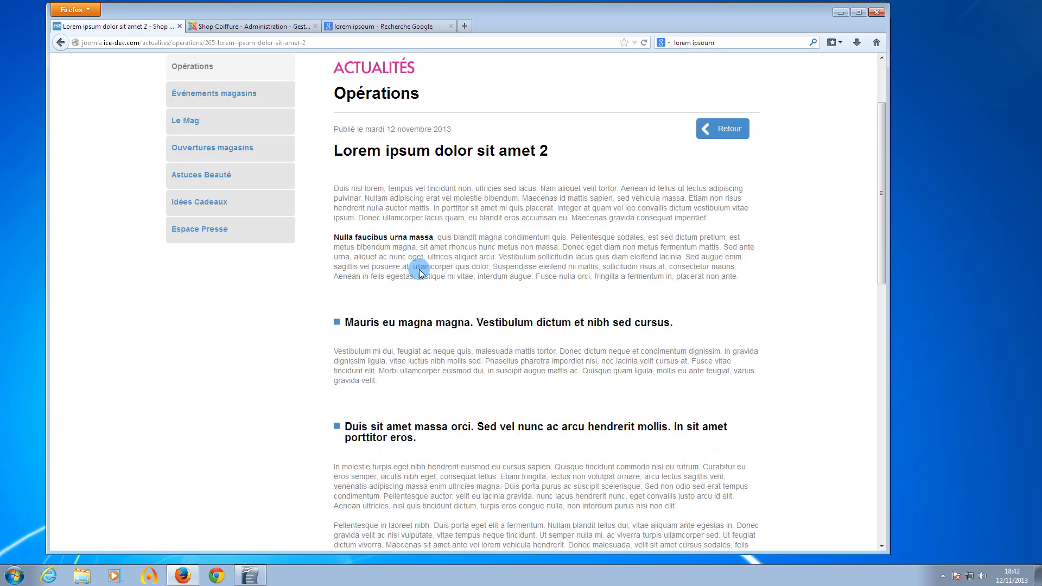
{"action": "scroll", "coordinate": [419, 270], "scroll_direction": "down", "scroll_amount": 4}
{"action": "left_click_drag", "start_coordinate": [676, 175], "coordinate": [350, 161]}
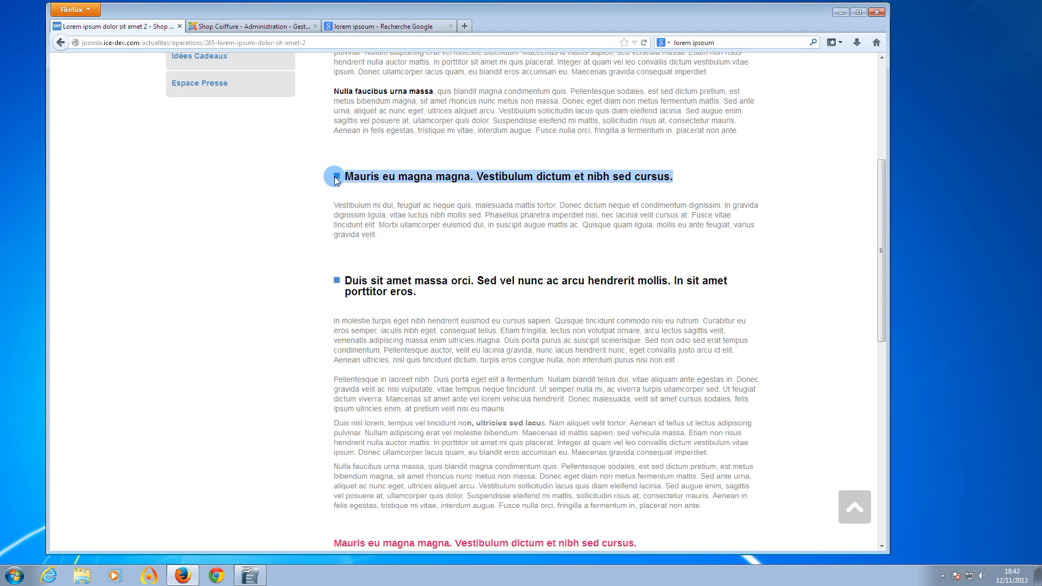
{"action": "scroll", "coordinate": [369, 209], "scroll_direction": "up", "scroll_amount": 2}
{"action": "scroll", "coordinate": [366, 210], "scroll_direction": "up", "scroll_amount": 2}
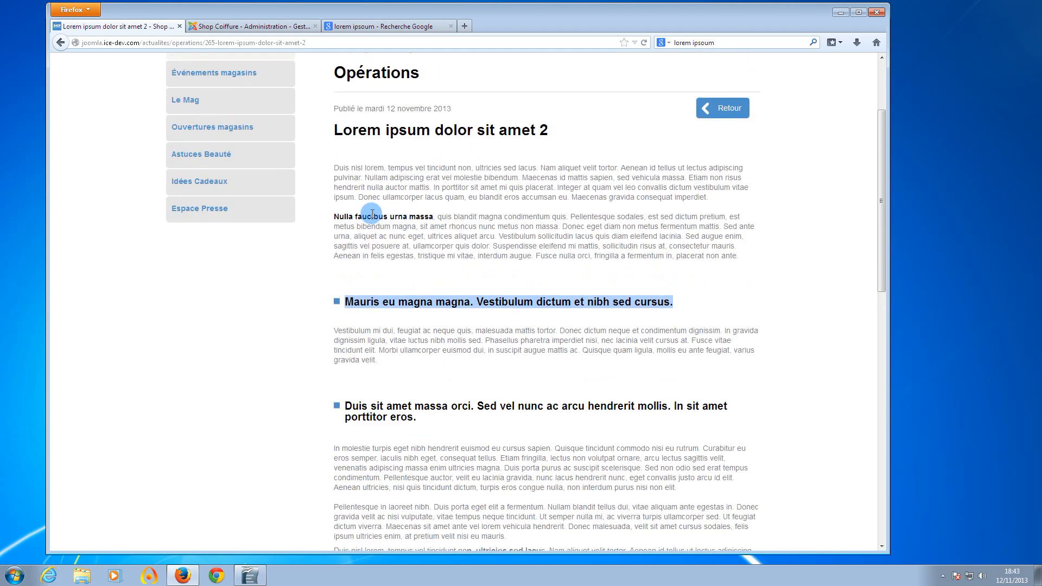
{"action": "scroll", "coordinate": [432, 279], "scroll_direction": "up", "scroll_amount": 1}
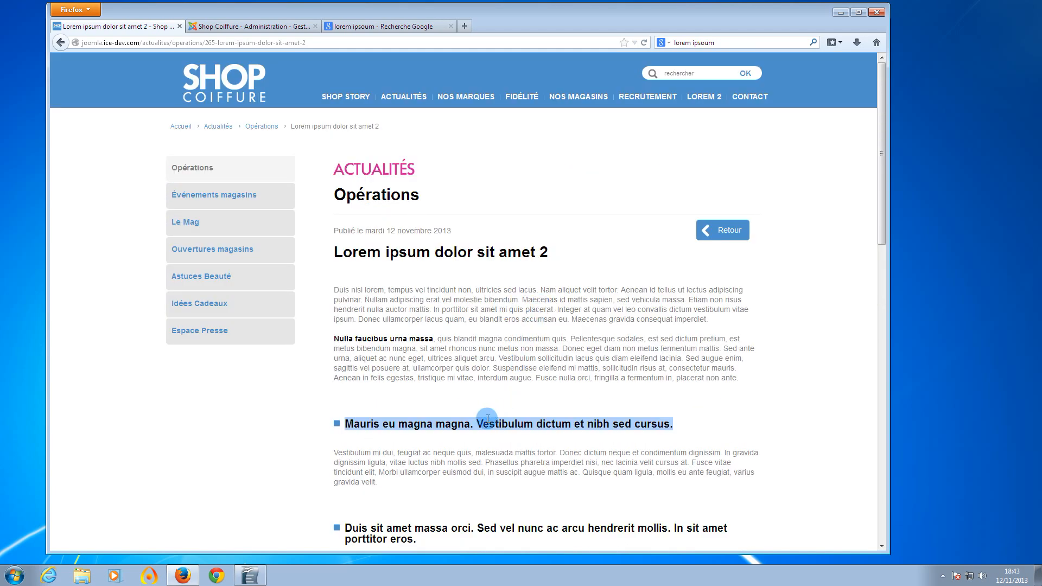
Step: Compare the paragraph and heading formats offered in the article editor with the styling of the "Mauris eu magna magna" subheading on the published page
{"action": "left_click", "coordinate": [260, 28]}
{"action": "left_click", "coordinate": [251, 378]}
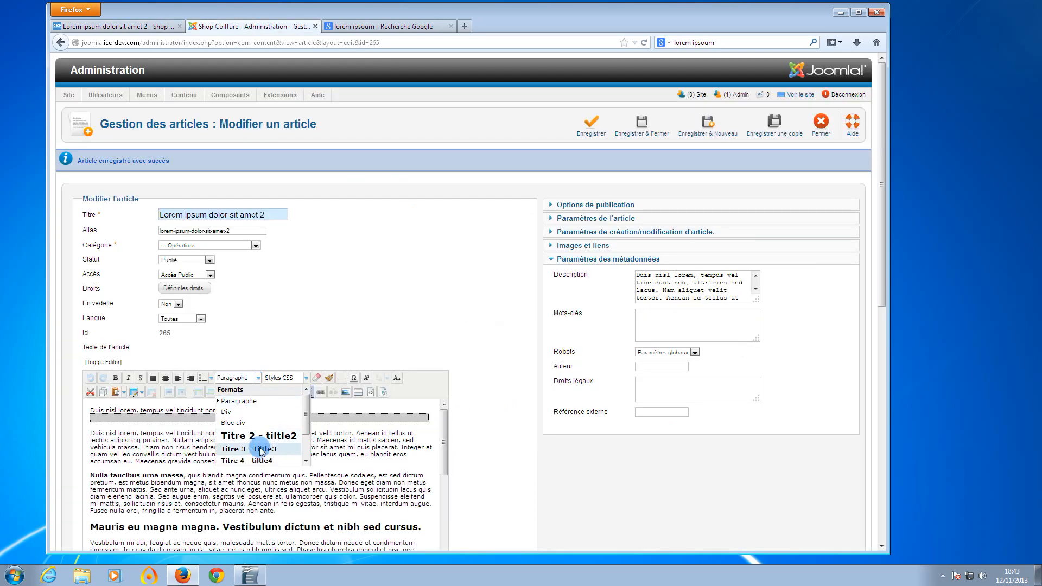
{"action": "left_click", "coordinate": [148, 27]}
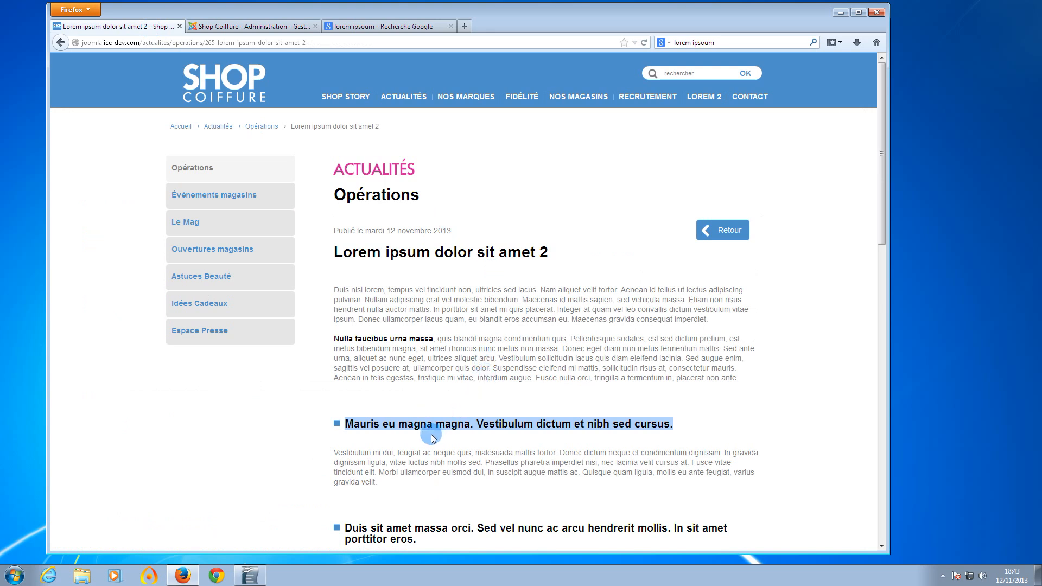
{"action": "left_click", "coordinate": [362, 418]}
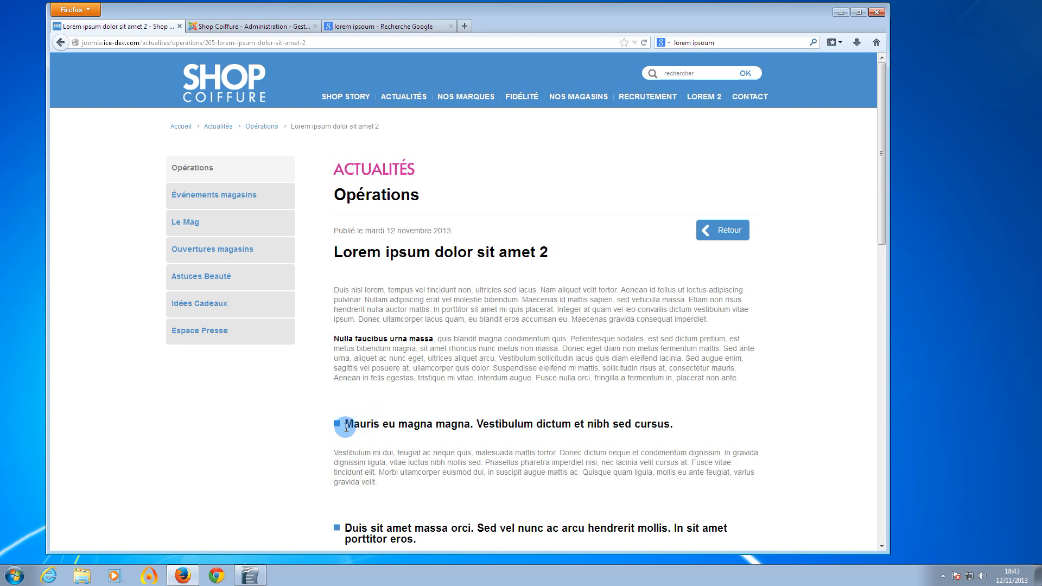
{"action": "left_click_drag", "start_coordinate": [348, 423], "coordinate": [327, 424]}
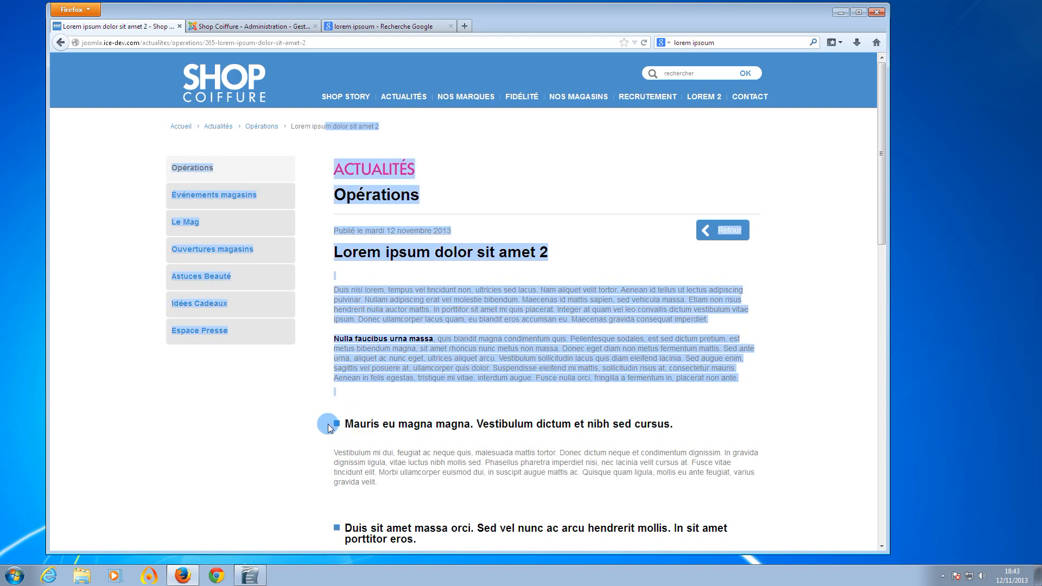
{"action": "left_click", "coordinate": [349, 424]}
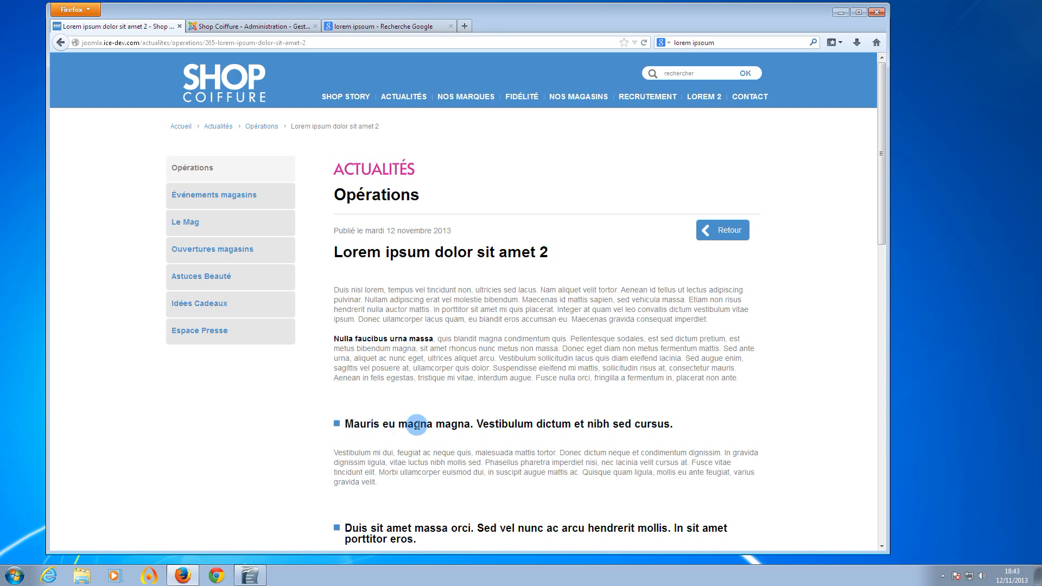
{"action": "left_click_drag", "start_coordinate": [341, 423], "coordinate": [446, 420]}
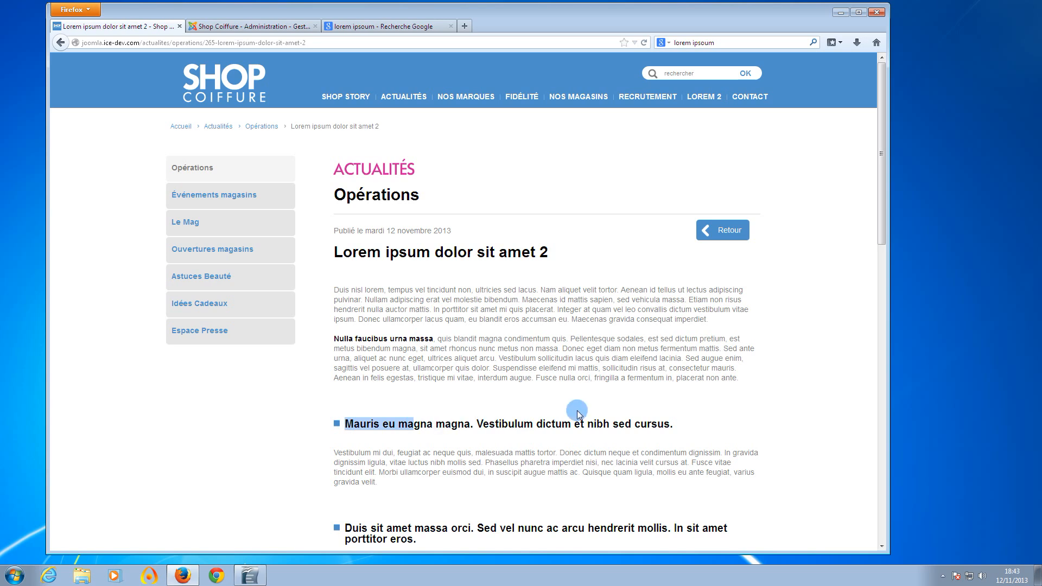
Step: Review the article in the administration, save it and close it to return to the article list
{"action": "left_click", "coordinate": [281, 28]}
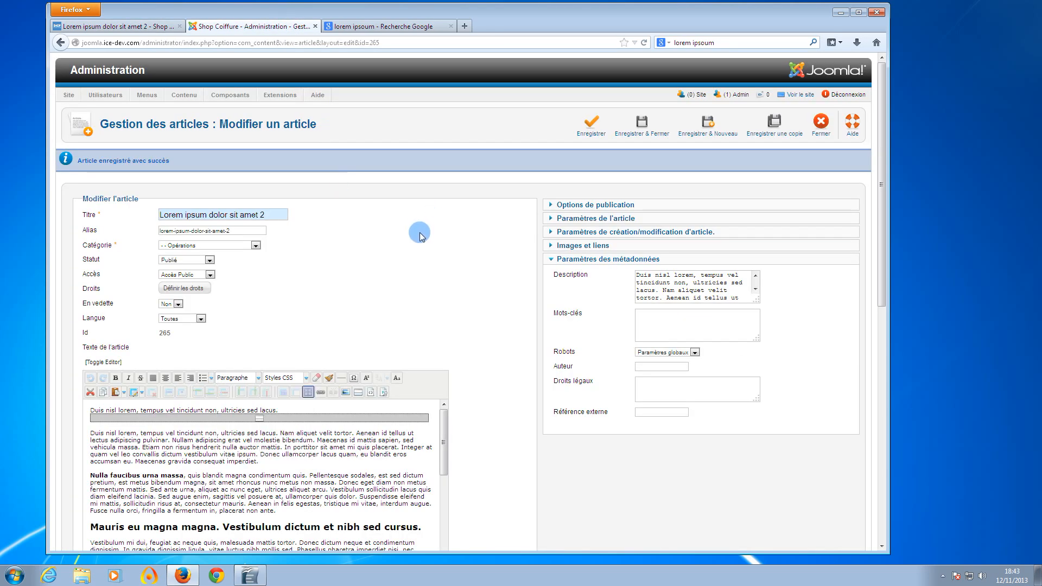
{"action": "scroll", "coordinate": [418, 237], "scroll_direction": "down", "scroll_amount": 2}
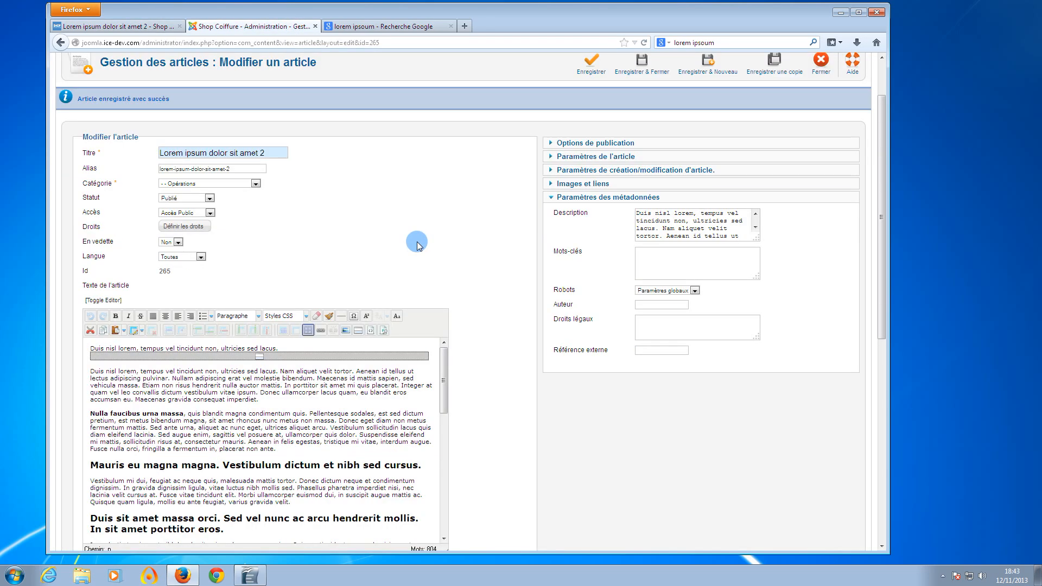
{"action": "scroll", "coordinate": [417, 243], "scroll_direction": "down", "scroll_amount": 8}
{"action": "scroll", "coordinate": [413, 248], "scroll_direction": "up", "scroll_amount": 6}
{"action": "scroll", "coordinate": [413, 249], "scroll_direction": "up", "scroll_amount": 4}
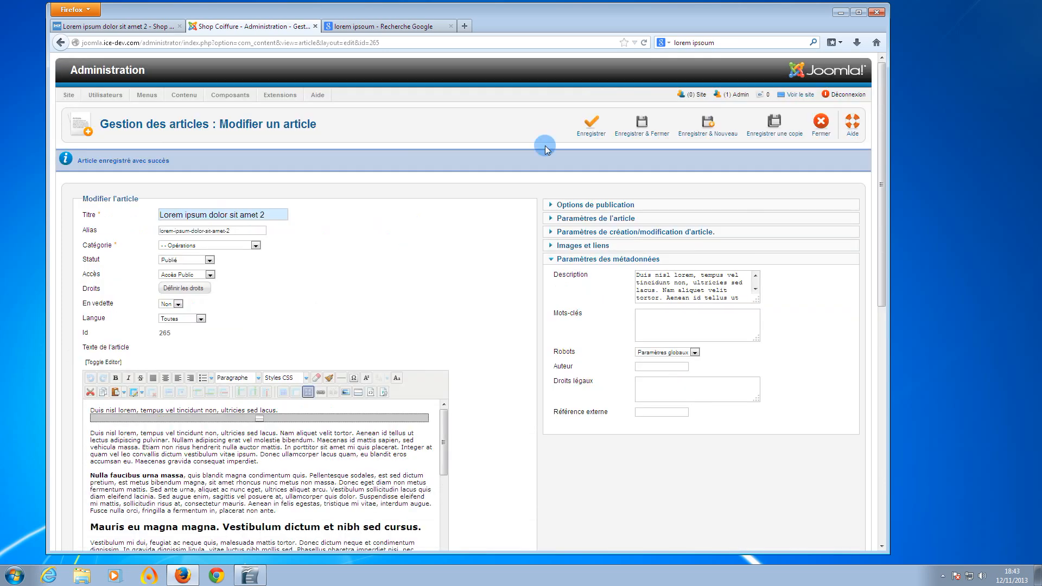
{"action": "left_click", "coordinate": [644, 121]}
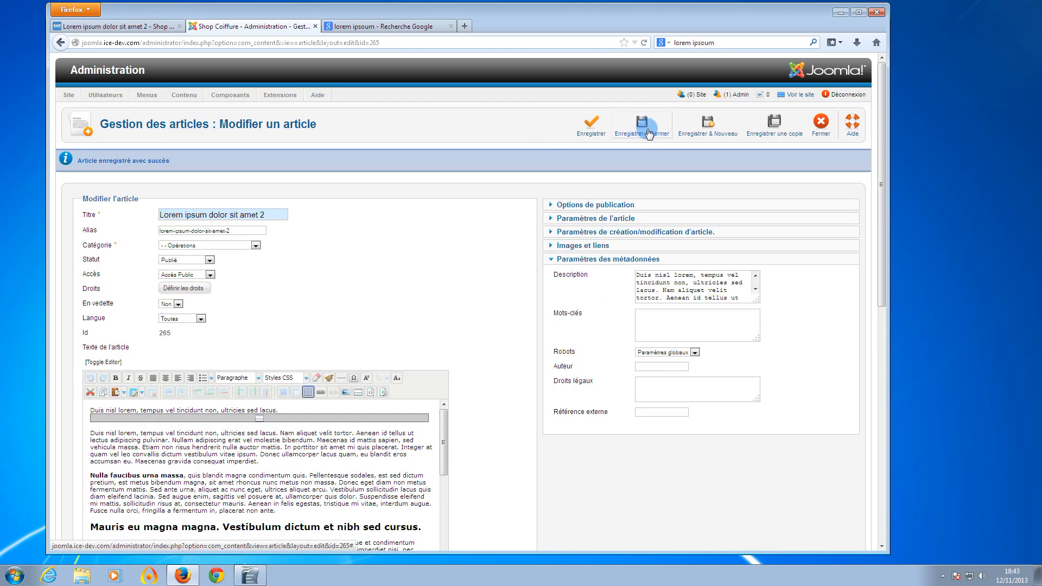
{"action": "left_click", "coordinate": [648, 132]}
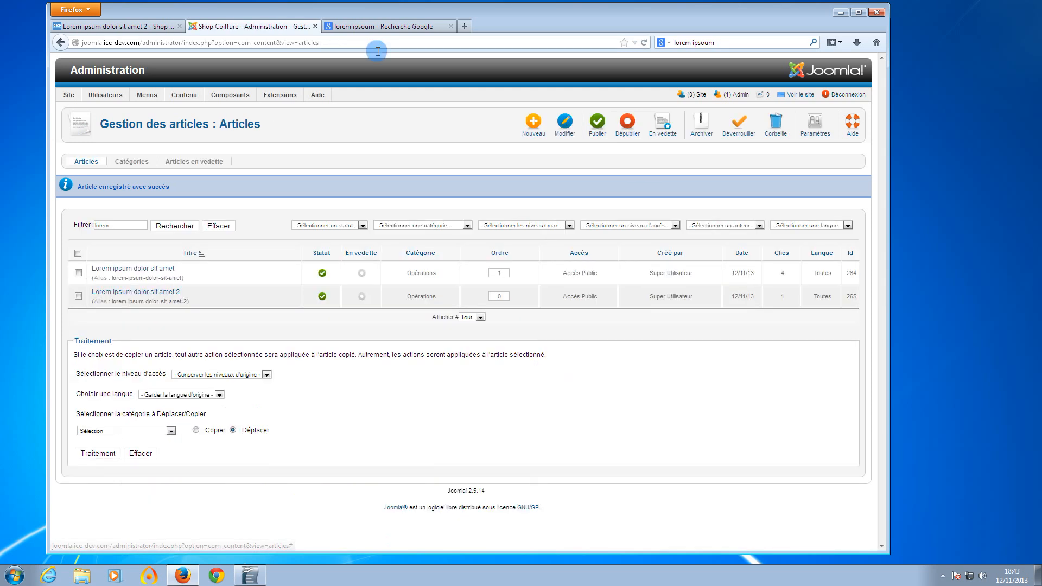
Step: Examine the entries under Actualités in the site's navigation and the title on the published article page
{"action": "left_click", "coordinate": [161, 27]}
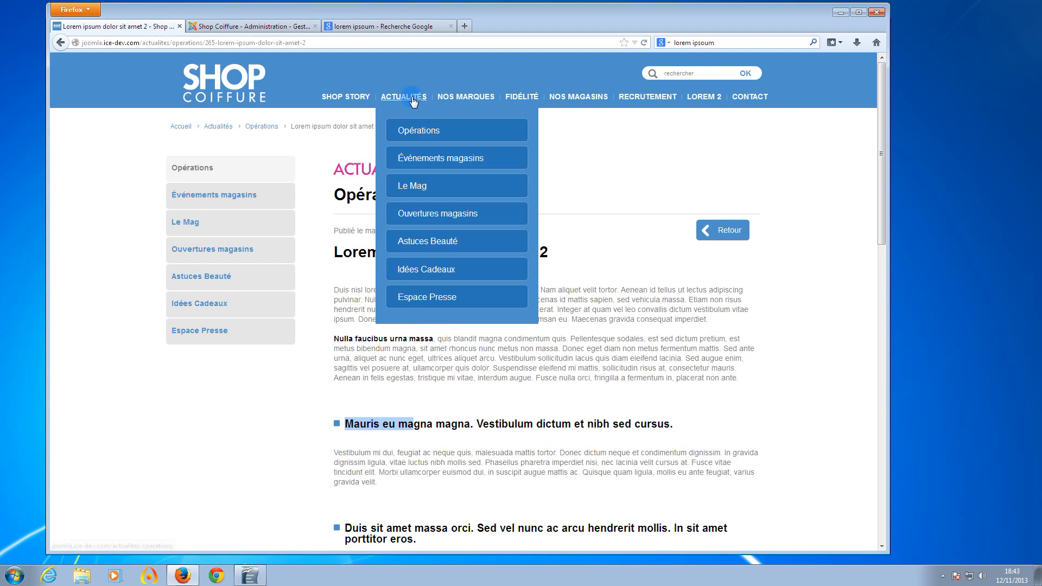
{"action": "mouse_move", "coordinate": [430, 112]}
{"action": "left_click", "coordinate": [607, 158]}
{"action": "left_click_drag", "start_coordinate": [343, 255], "coordinate": [507, 259]}
{"action": "mouse_move", "coordinate": [407, 102]}
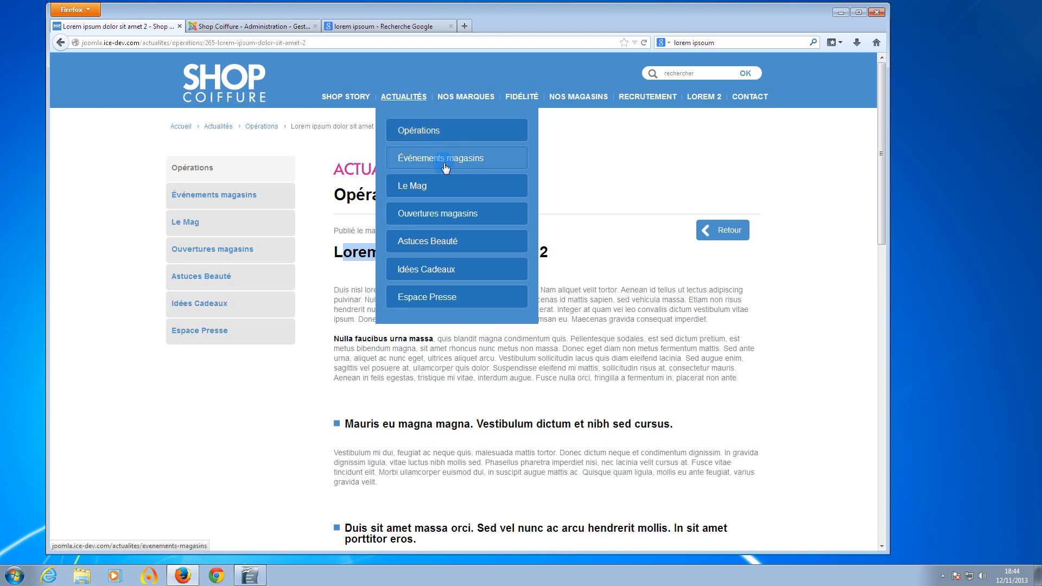
Step: Open the list of links of Menu Principal in the administration and compare its structure with the site's navigation
{"action": "left_click", "coordinate": [277, 26]}
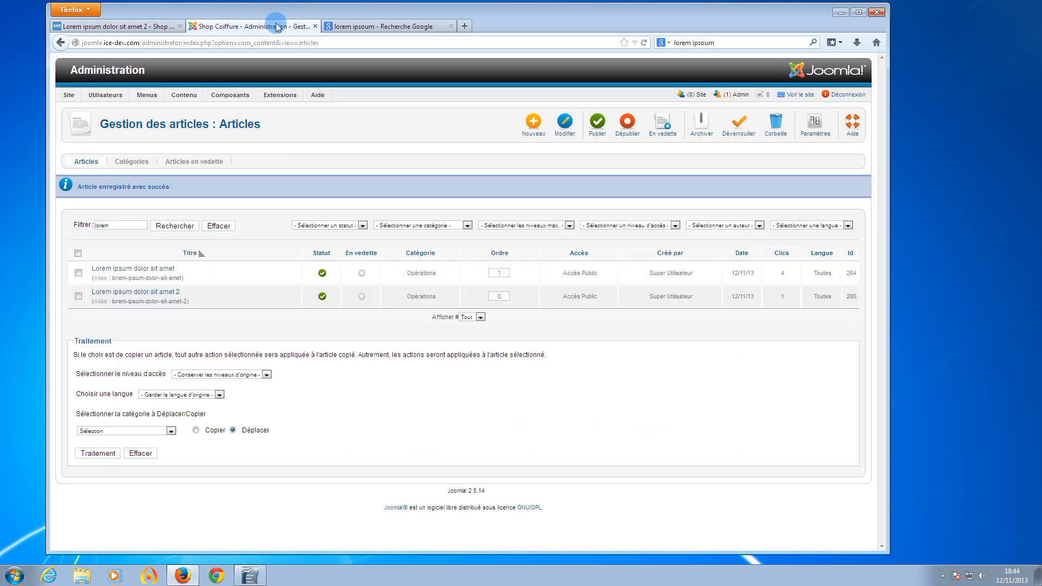
{"action": "mouse_move", "coordinate": [152, 100]}
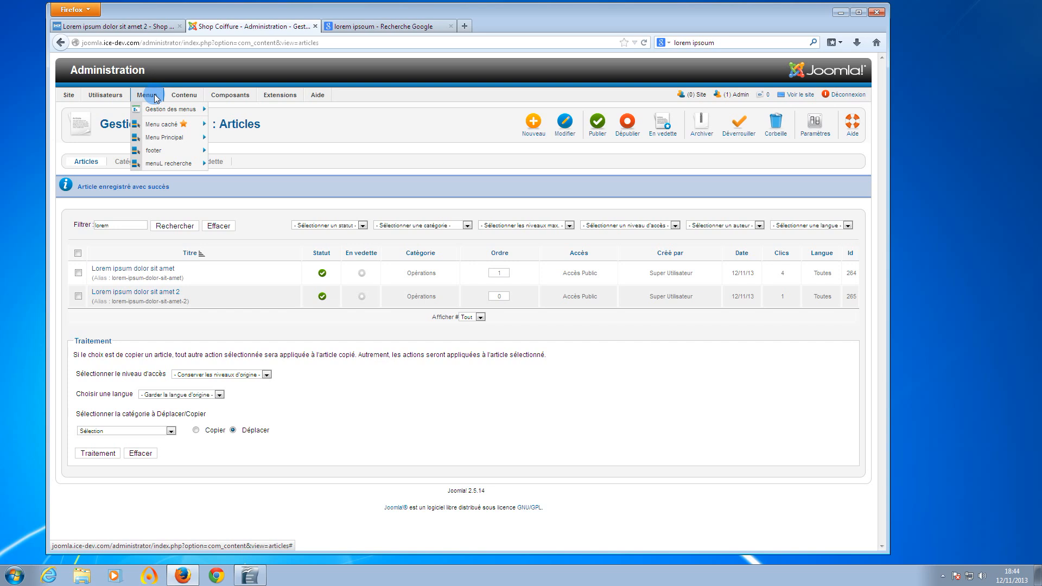
{"action": "left_click", "coordinate": [172, 141]}
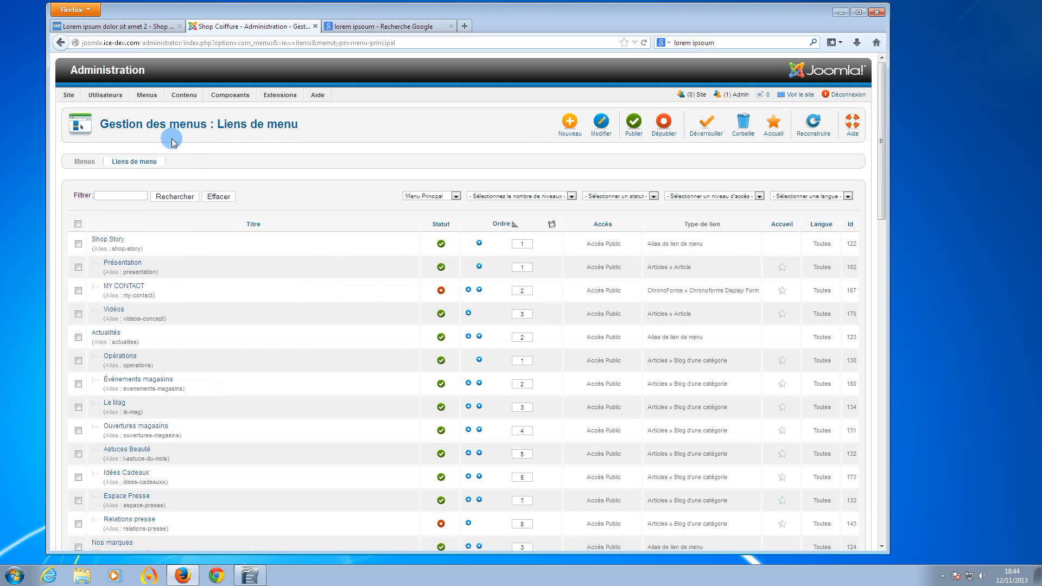
{"action": "scroll", "coordinate": [161, 261], "scroll_direction": "down", "scroll_amount": 2}
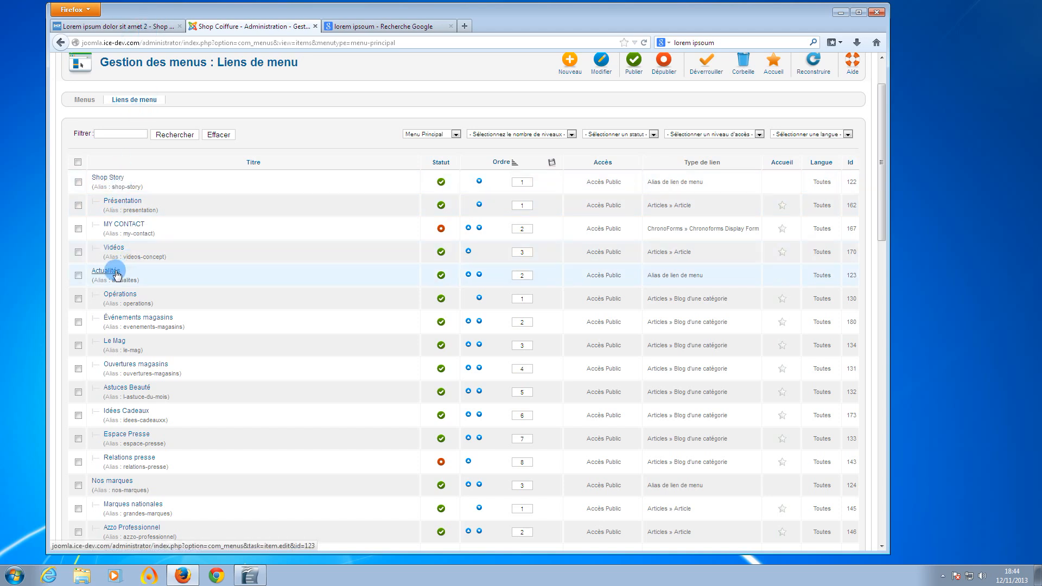
{"action": "left_click", "coordinate": [144, 26]}
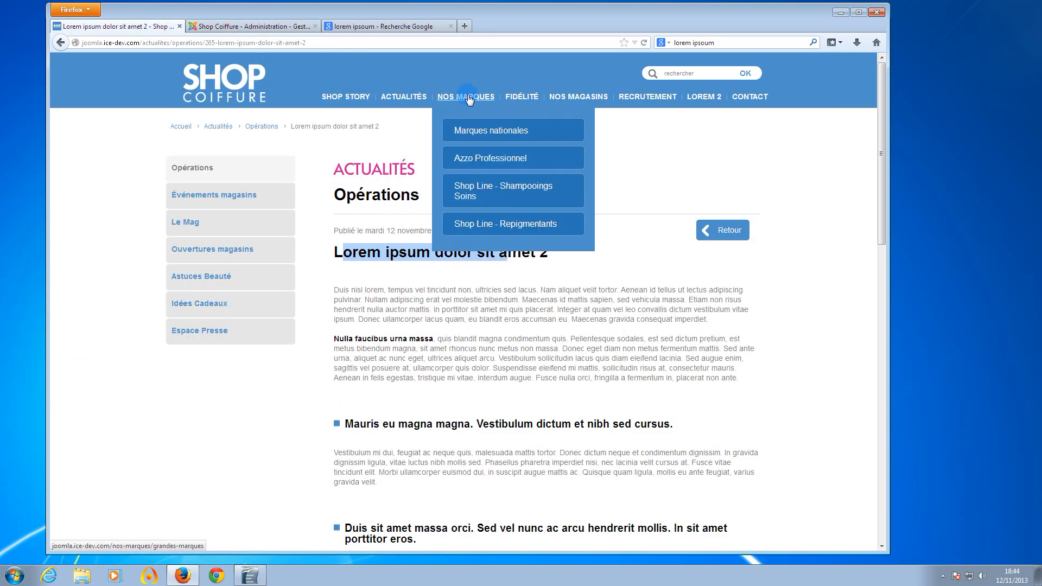
{"action": "left_click", "coordinate": [277, 22]}
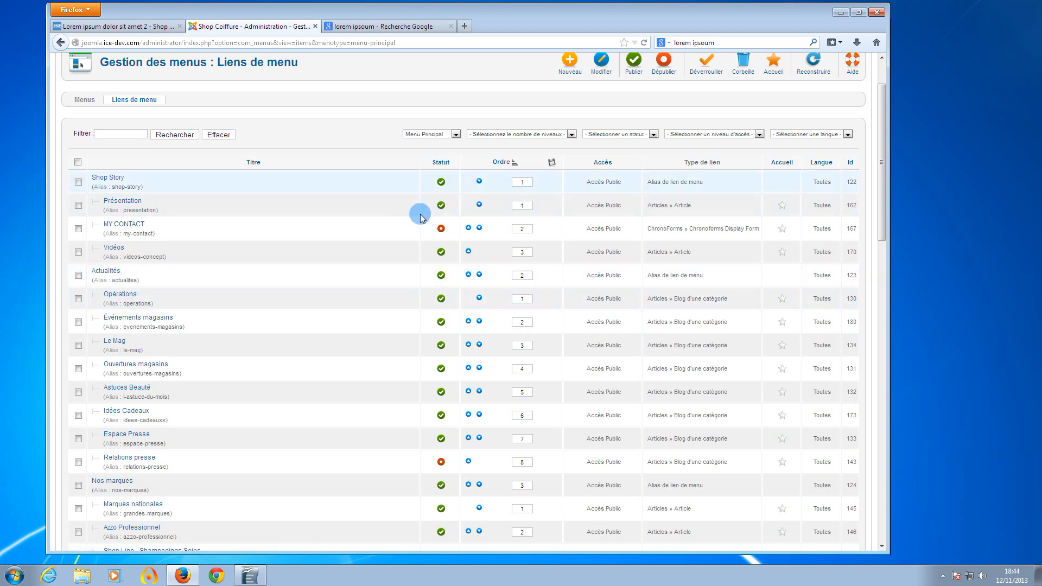
Step: Create a new link in Menu Principal and set its link type to Article
{"action": "left_click", "coordinate": [569, 72]}
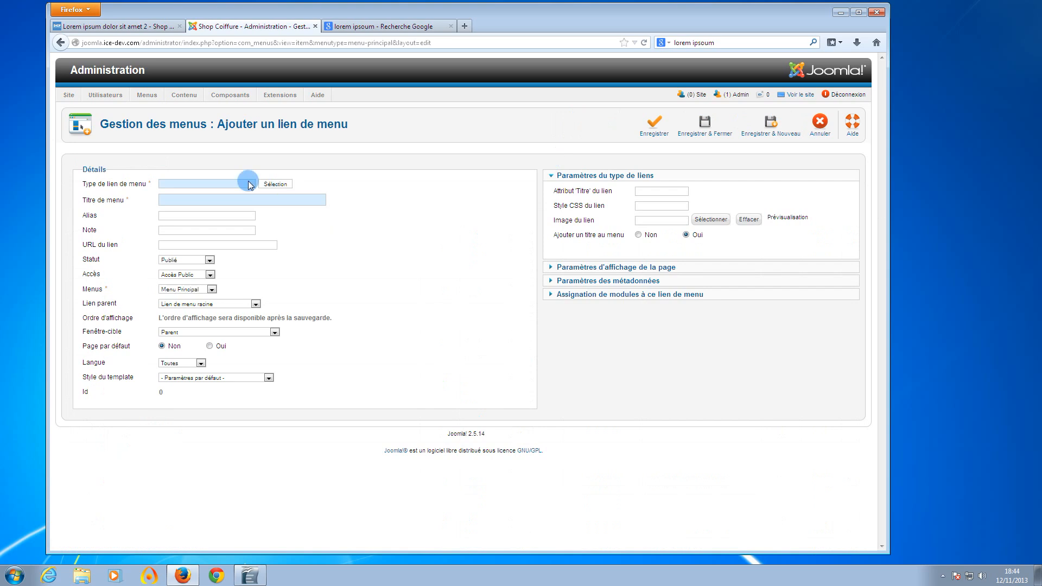
{"action": "left_click", "coordinate": [275, 185]}
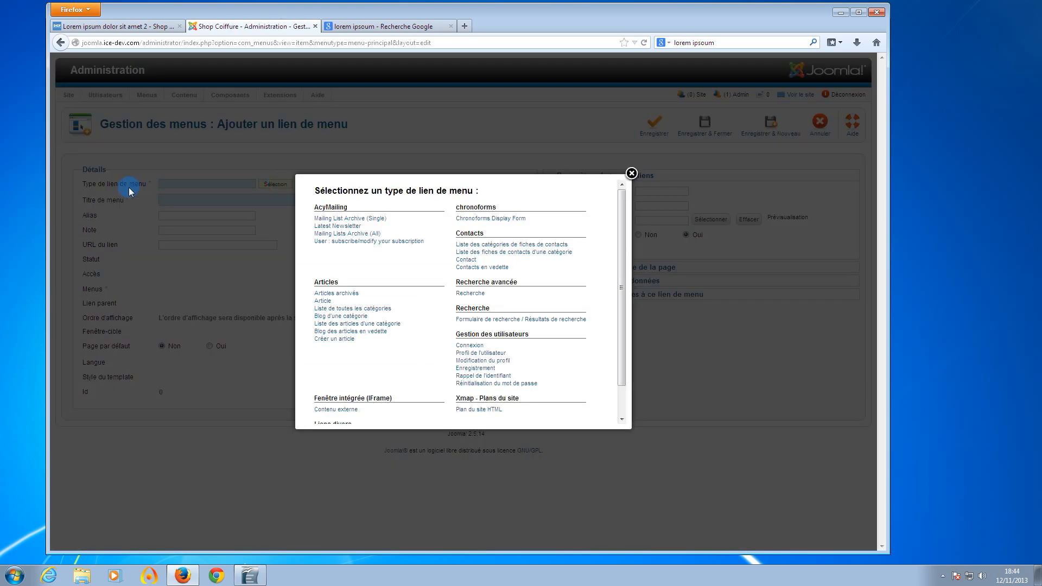
{"action": "left_click", "coordinate": [324, 301]}
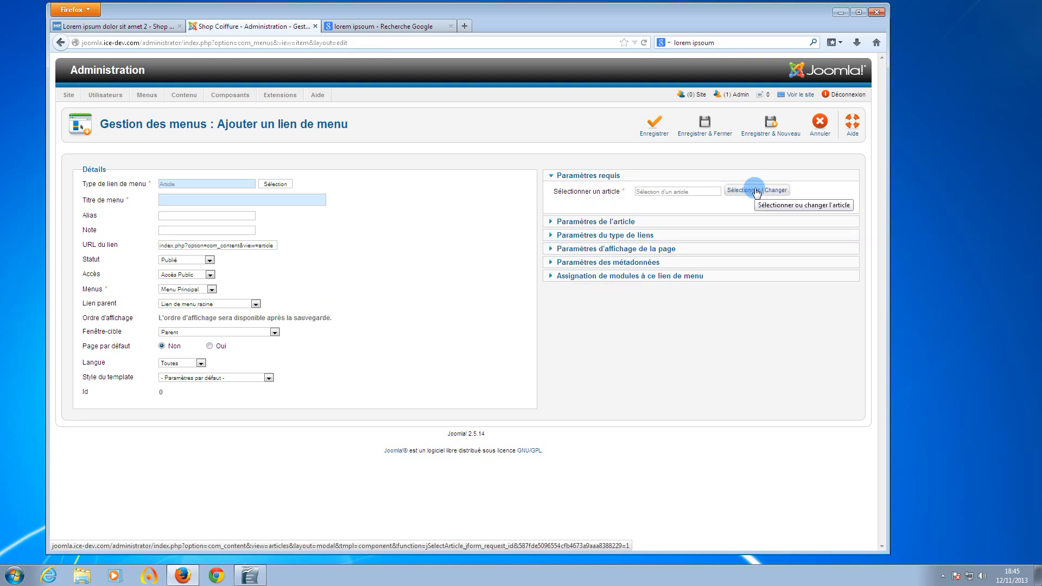
Step: Choose the article "Lorem ipsum dolor sit amet 2" from the filtered article list as the menu link's target
{"action": "left_click", "coordinate": [756, 191]}
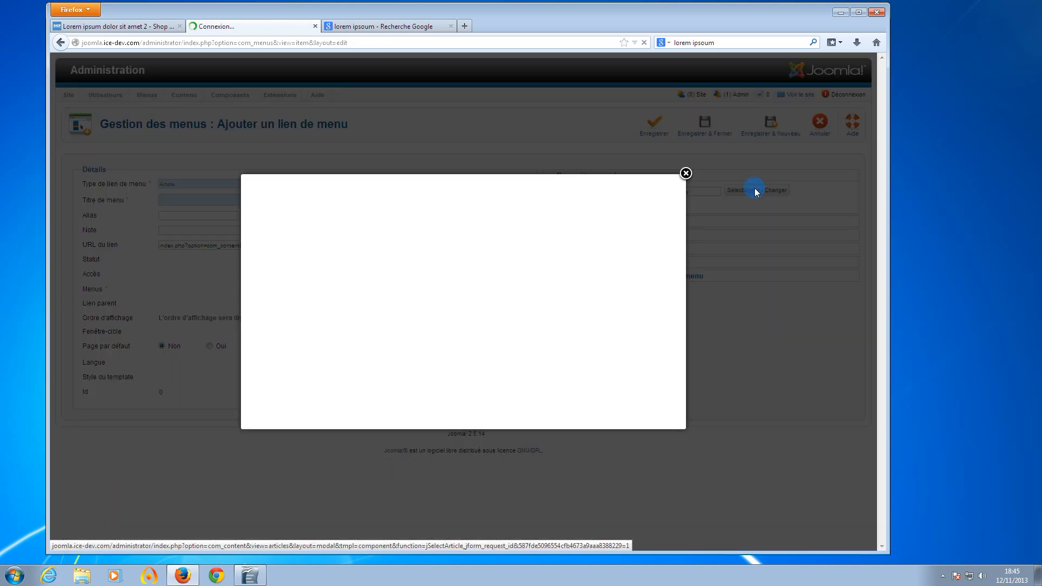
{"action": "left_click", "coordinate": [335, 192]}
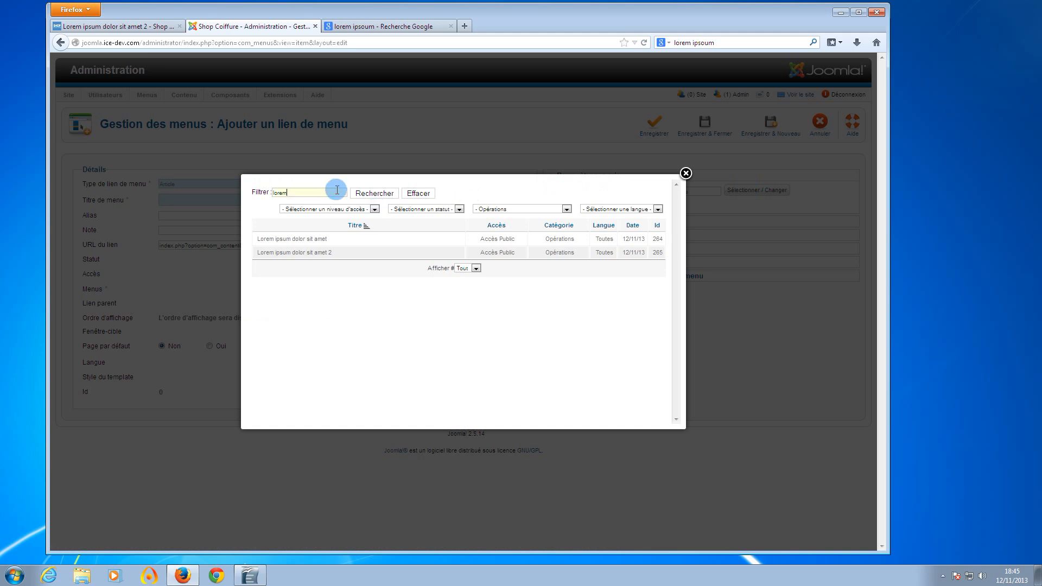
{"action": "double_click", "coordinate": [275, 193]}
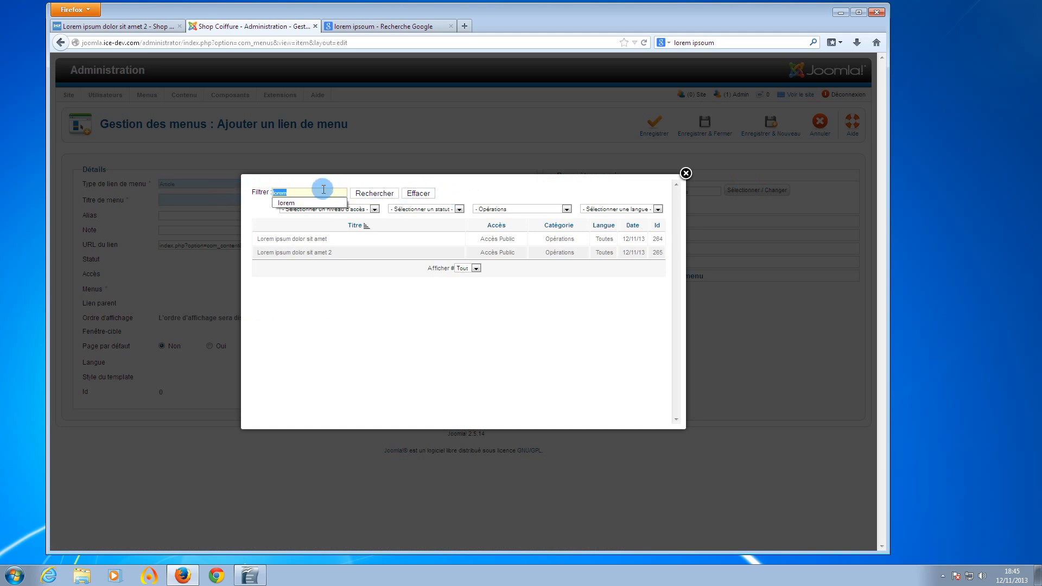
{"action": "left_click", "coordinate": [321, 194]}
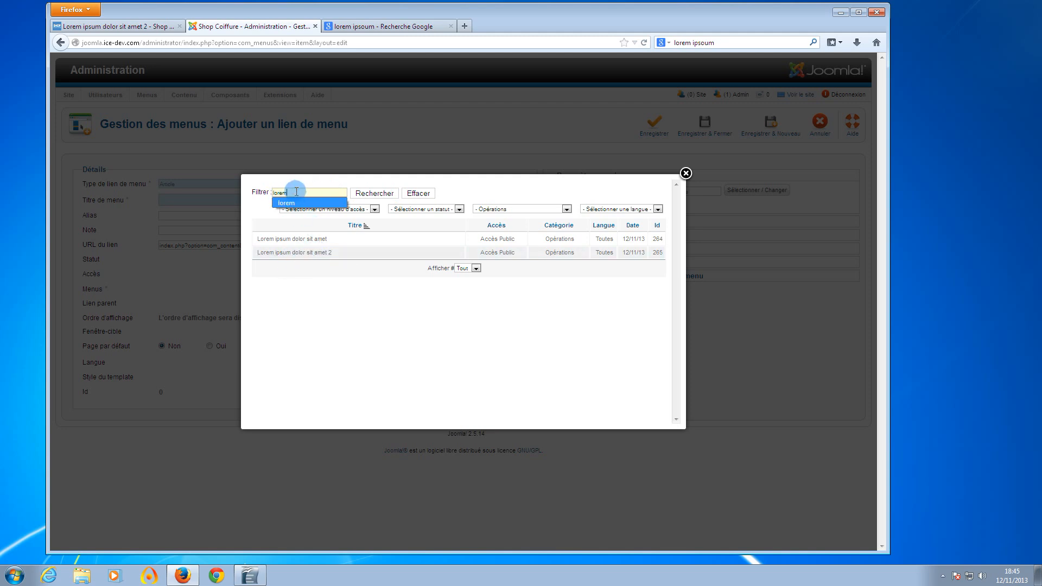
{"action": "left_click", "coordinate": [309, 254]}
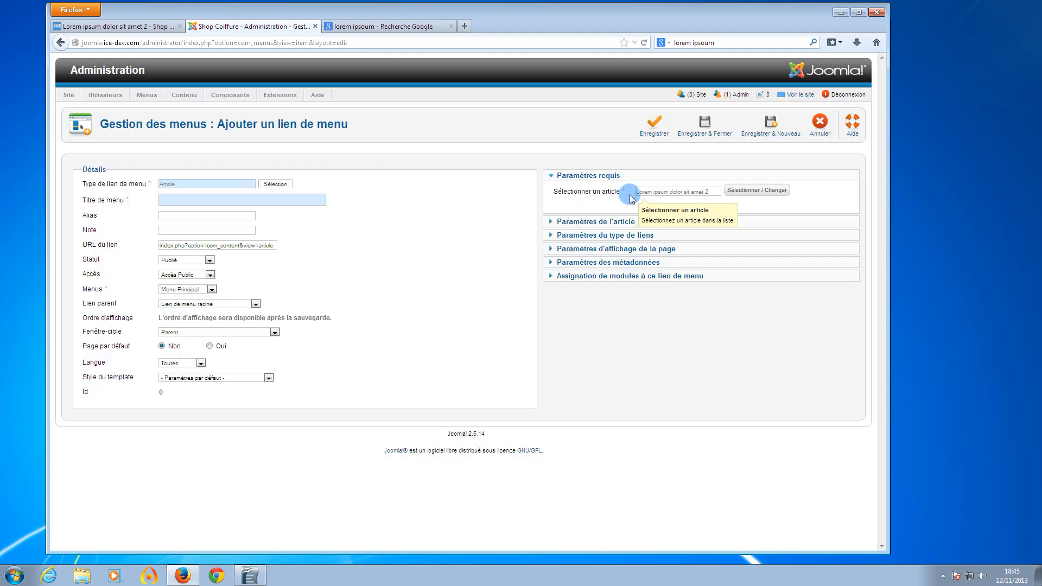
Step: Look at the navigation of the published site, and title the new menu link "Lorem ipsum 2"
{"action": "left_click", "coordinate": [245, 199]}
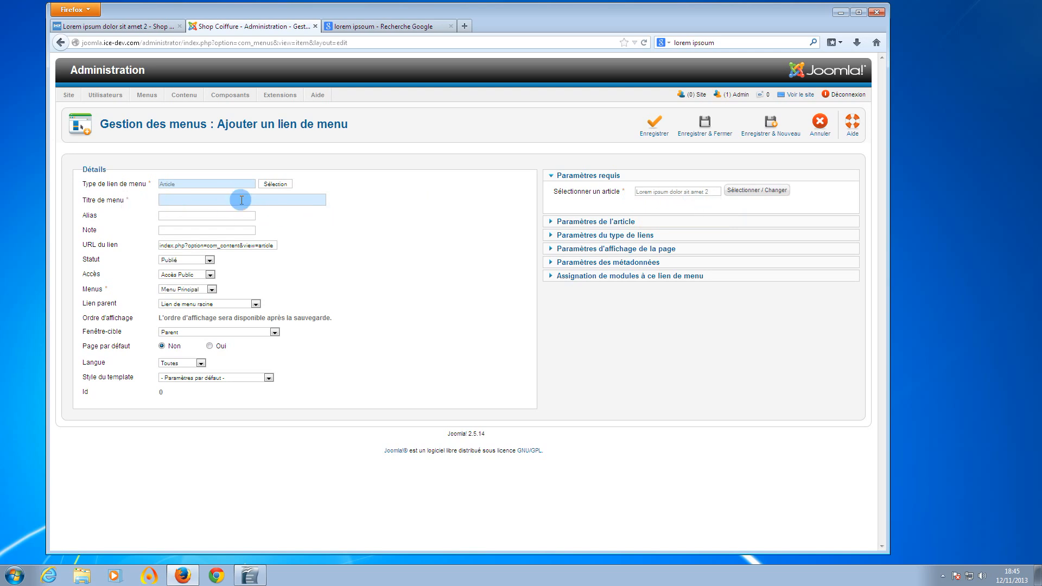
{"action": "left_click", "coordinate": [162, 31]}
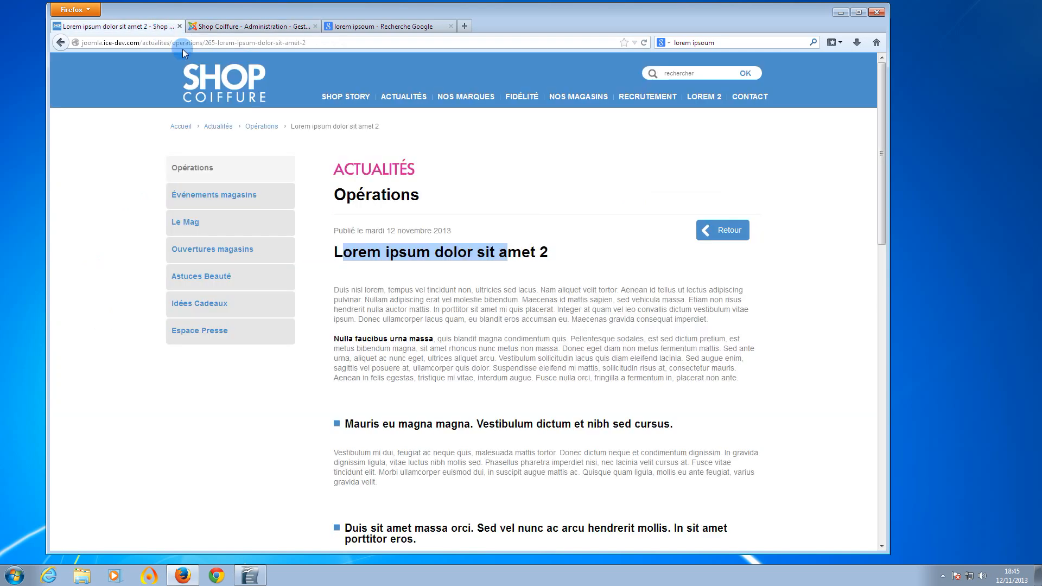
{"action": "mouse_move", "coordinate": [391, 97]}
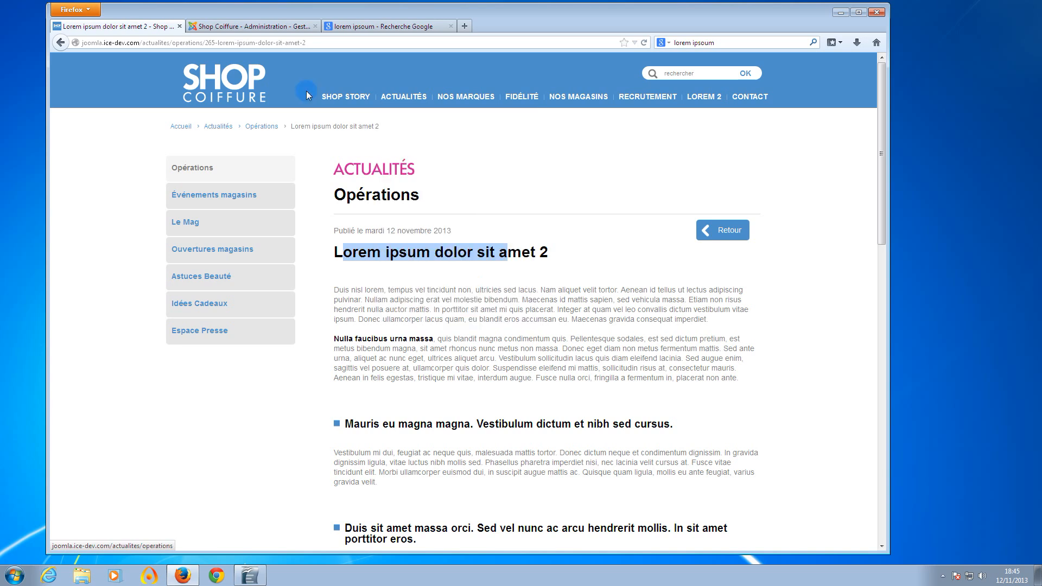
{"action": "left_click", "coordinate": [273, 27]}
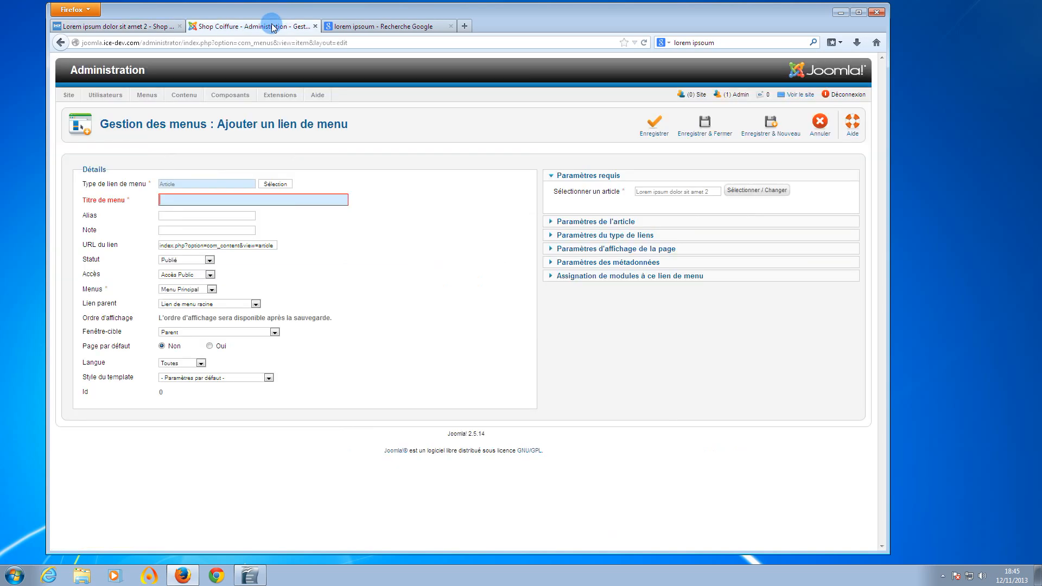
{"action": "left_click", "coordinate": [253, 203]}
{"action": "type", "text": "Lo"}
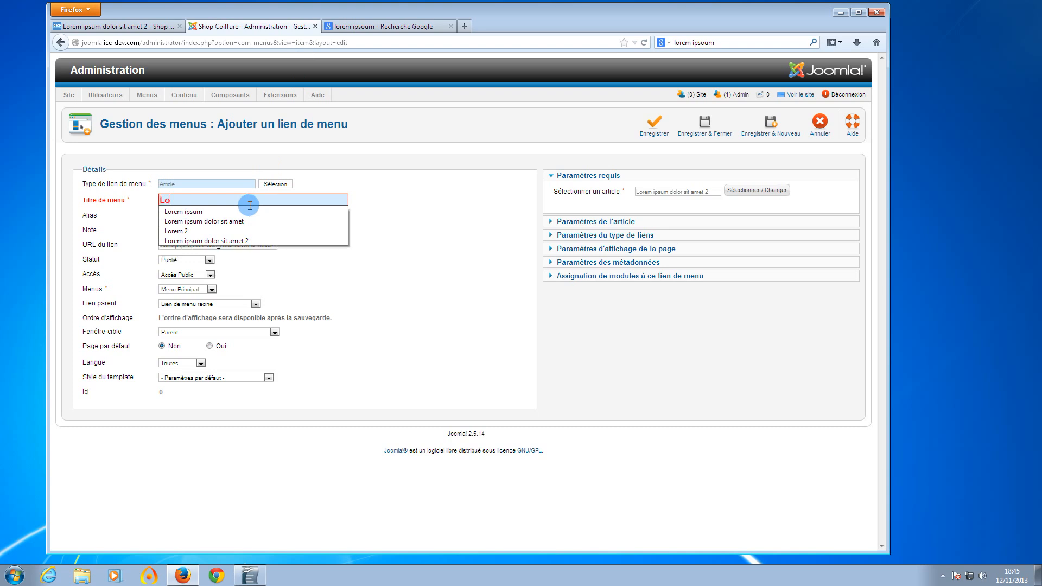
{"action": "type", "text": "rem ipsum"}
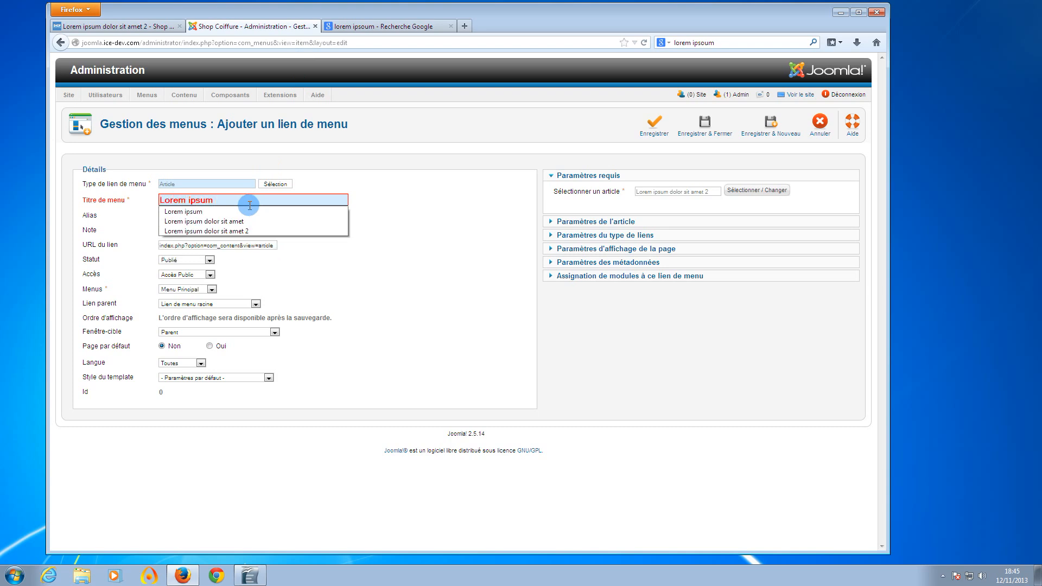
{"action": "type", "text": " 2"}
{"action": "left_click", "coordinate": [471, 242]}
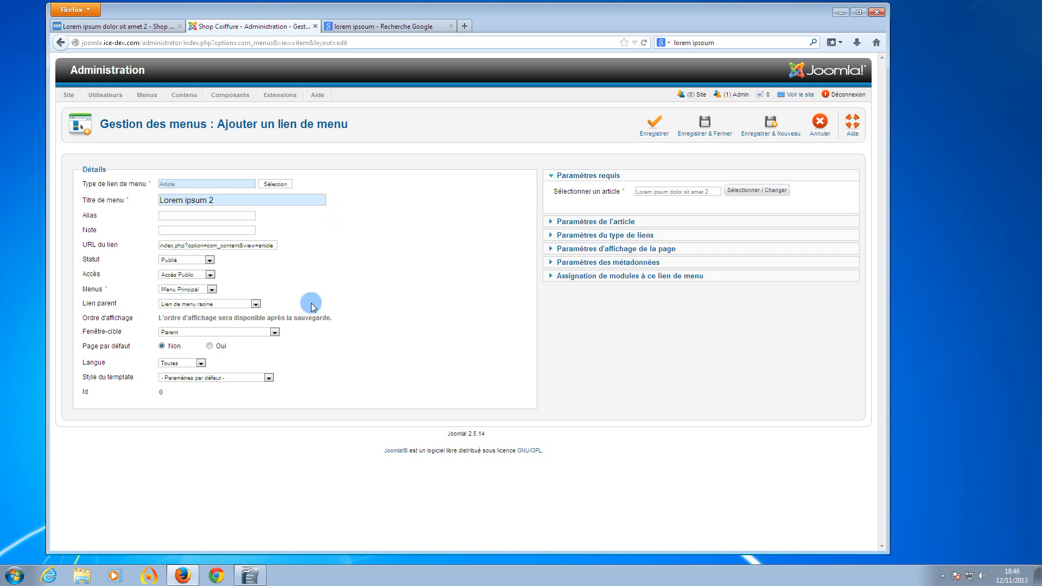
Step: Set Actualités as the parent of the menu link and save it
{"action": "left_click", "coordinate": [256, 306]}
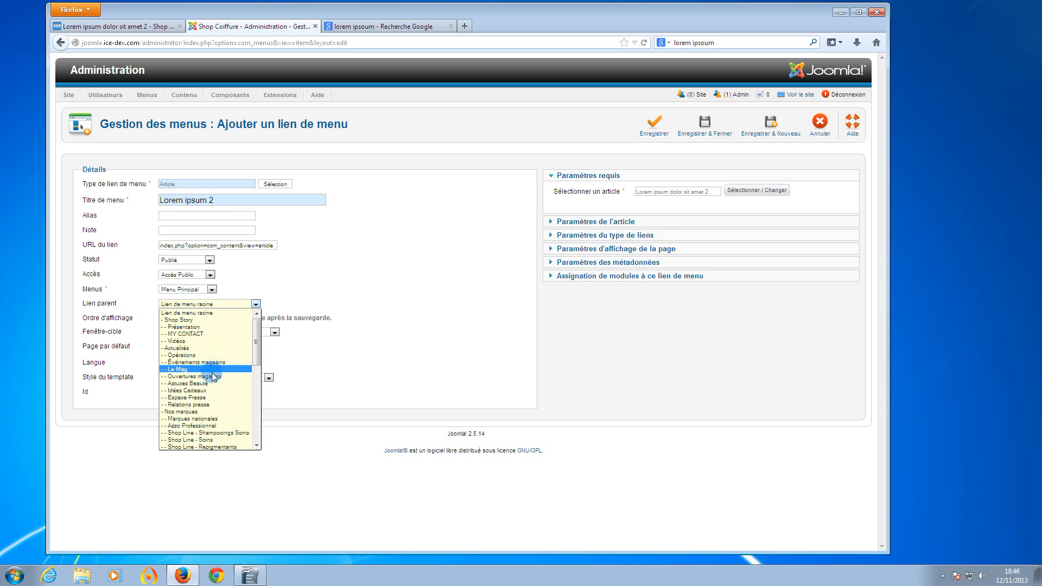
{"action": "left_click", "coordinate": [191, 349]}
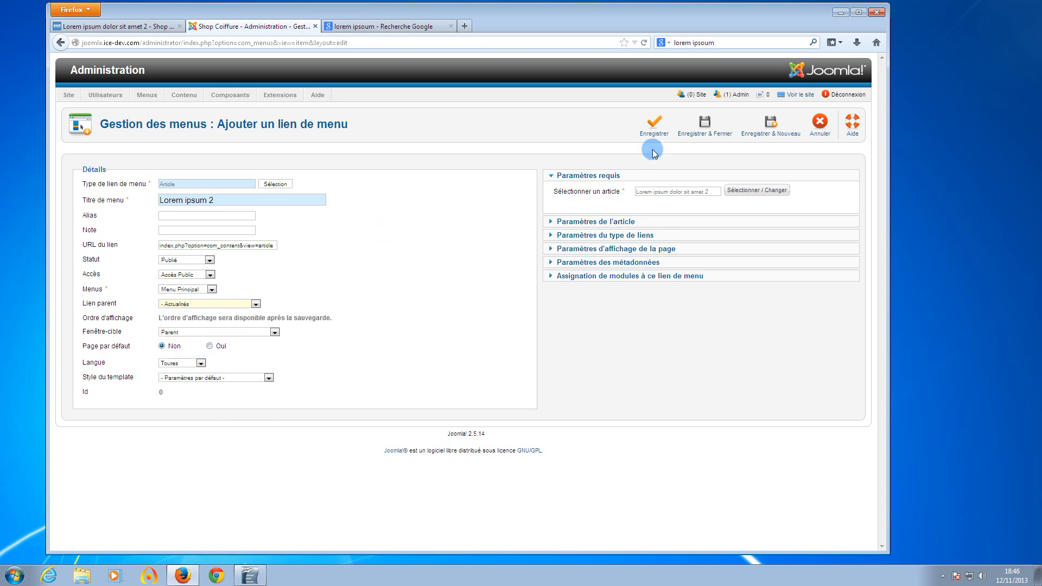
{"action": "left_click", "coordinate": [656, 130]}
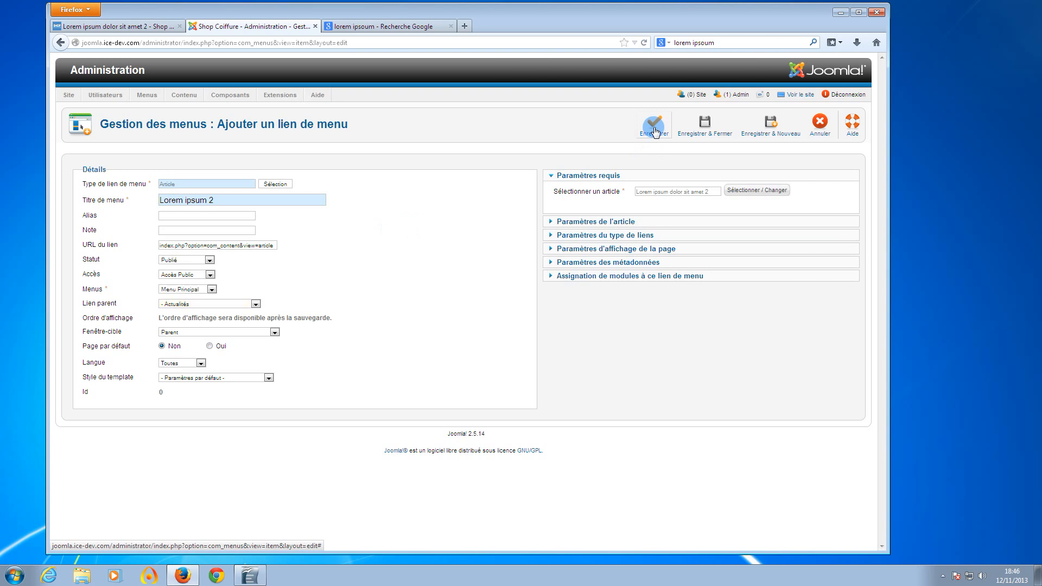
Step: Check the navigation entries on the published site and open "Lorem ipsum 2" under Actualités
{"action": "left_click", "coordinate": [158, 26]}
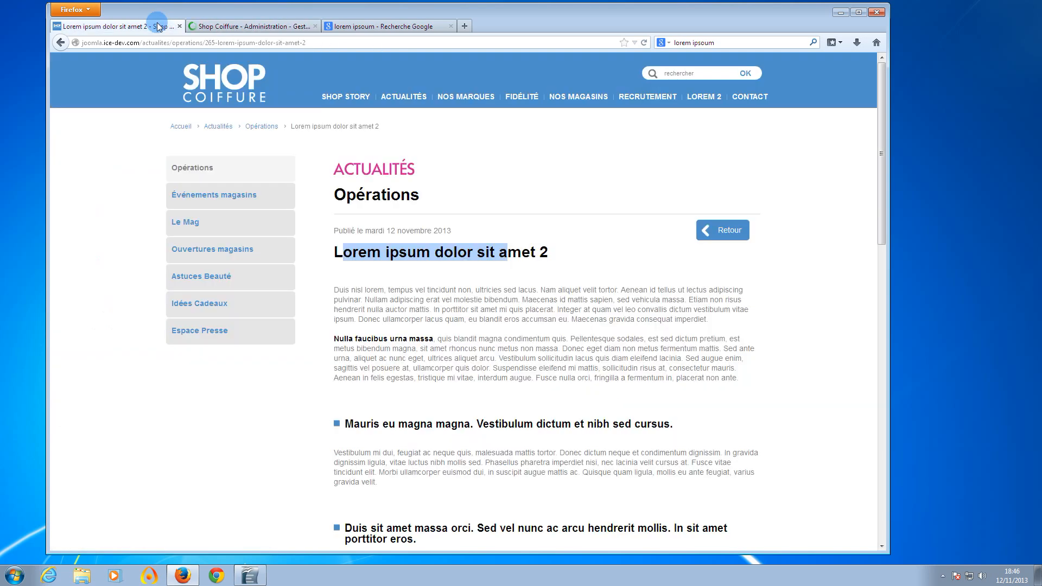
{"action": "left_click", "coordinate": [411, 96]}
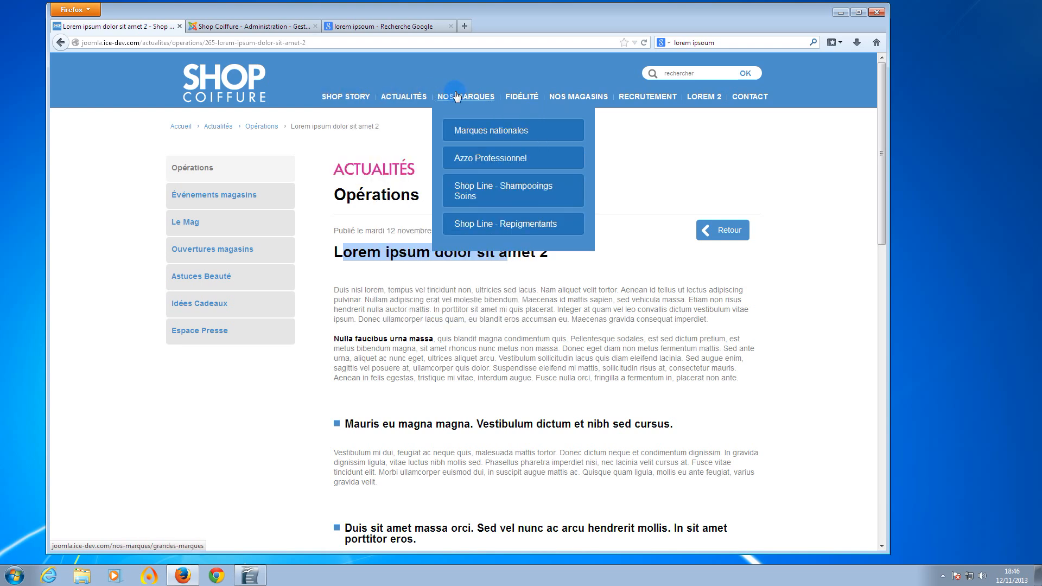
{"action": "mouse_move", "coordinate": [540, 100]}
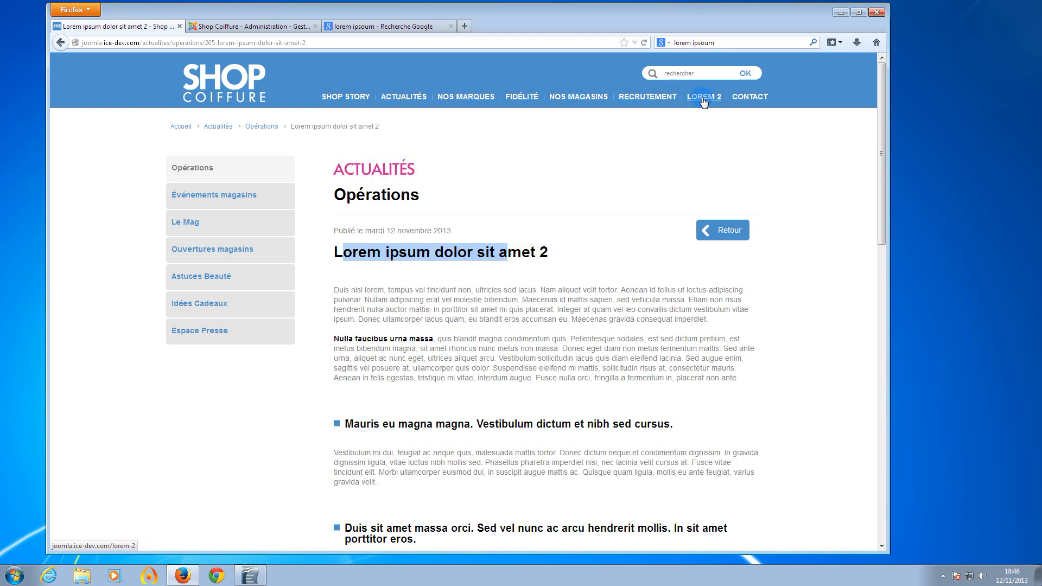
{"action": "mouse_move", "coordinate": [385, 96]}
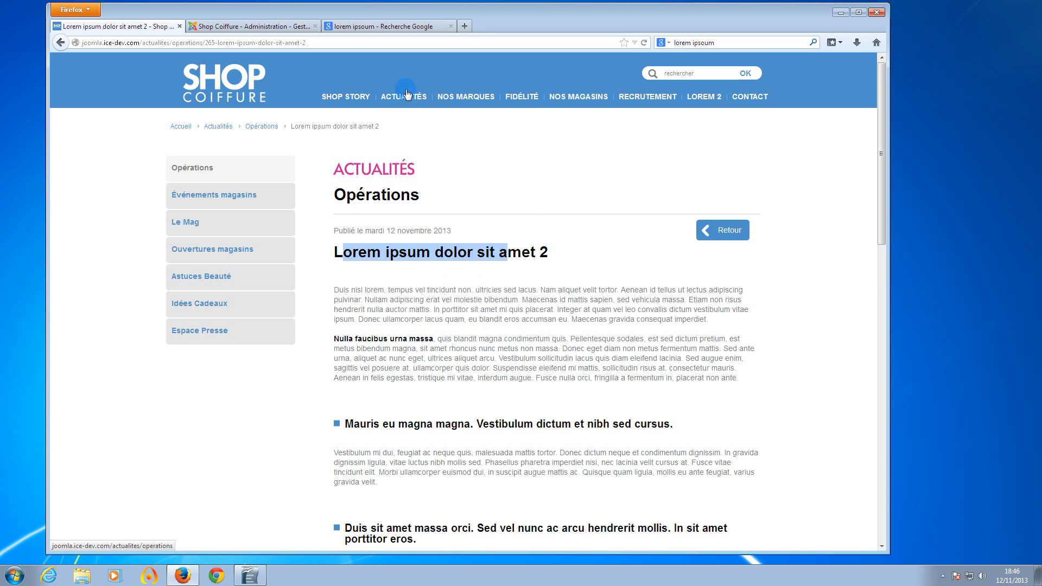
{"action": "left_click", "coordinate": [290, 30]}
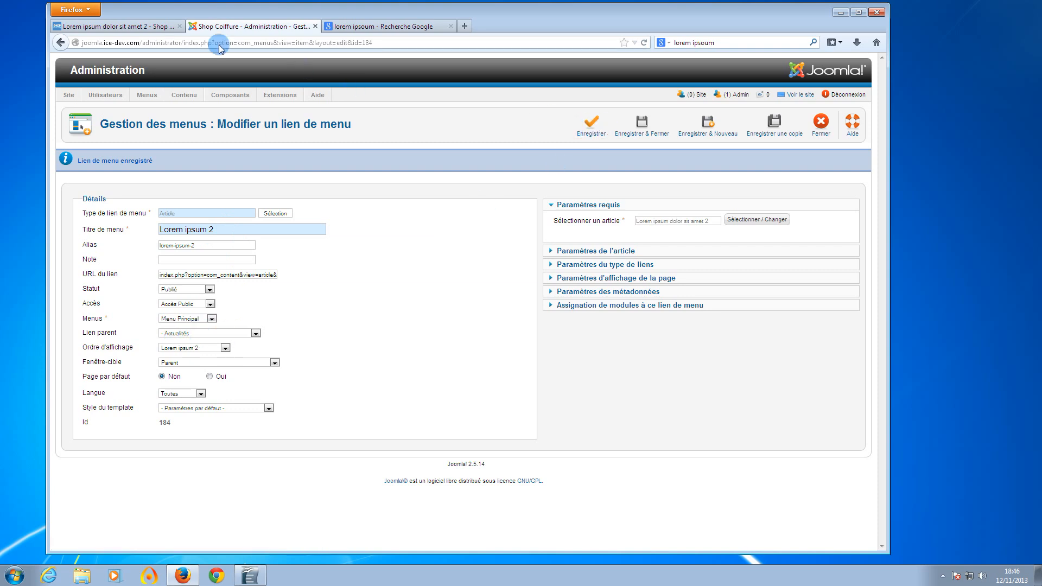
{"action": "left_click", "coordinate": [136, 26]}
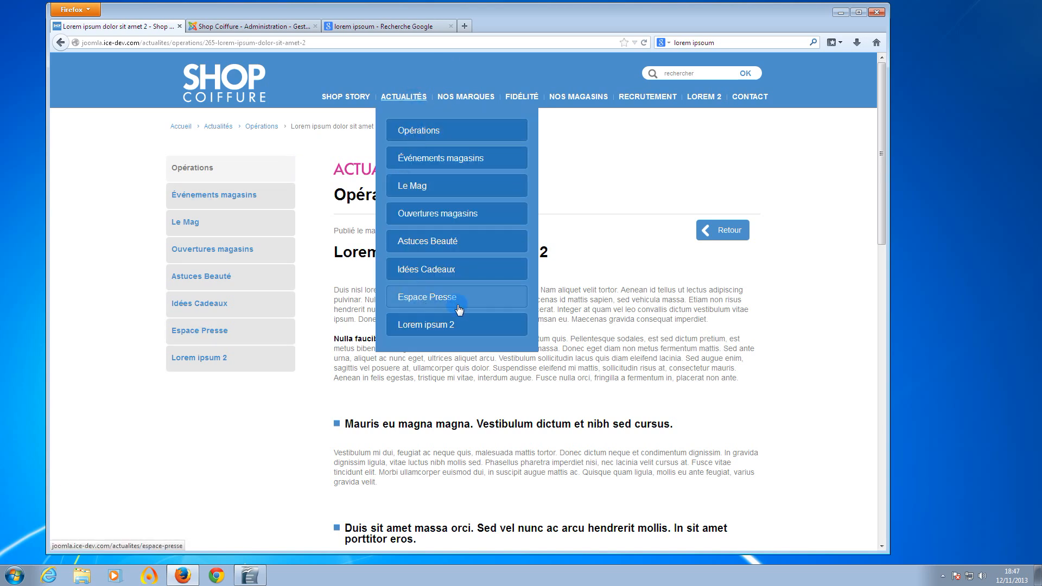
{"action": "left_click", "coordinate": [453, 327]}
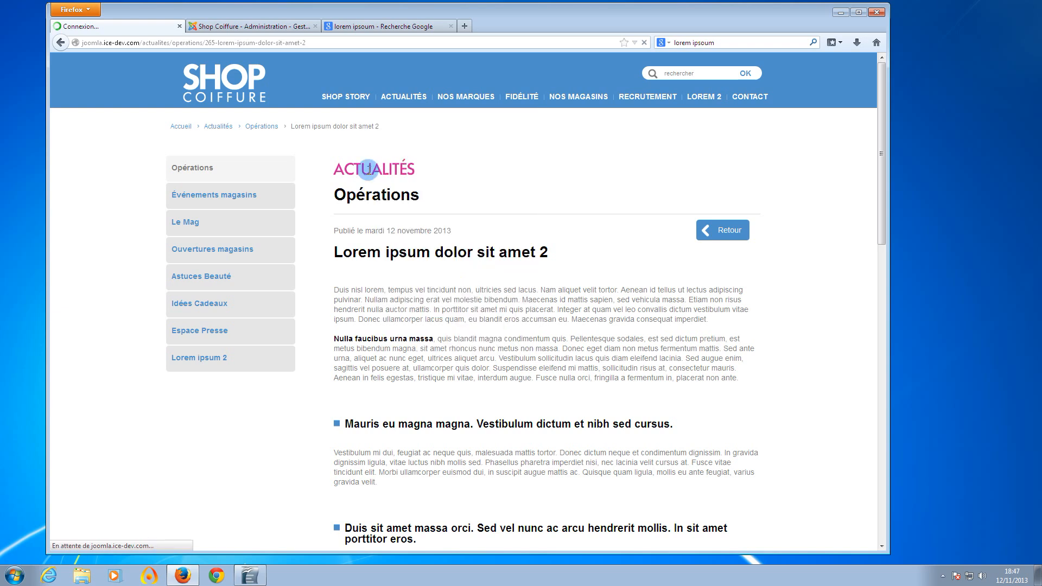
Step: Return to the administration, then save and close the "Lorem ipsum 2" menu link
{"action": "left_click", "coordinate": [273, 26]}
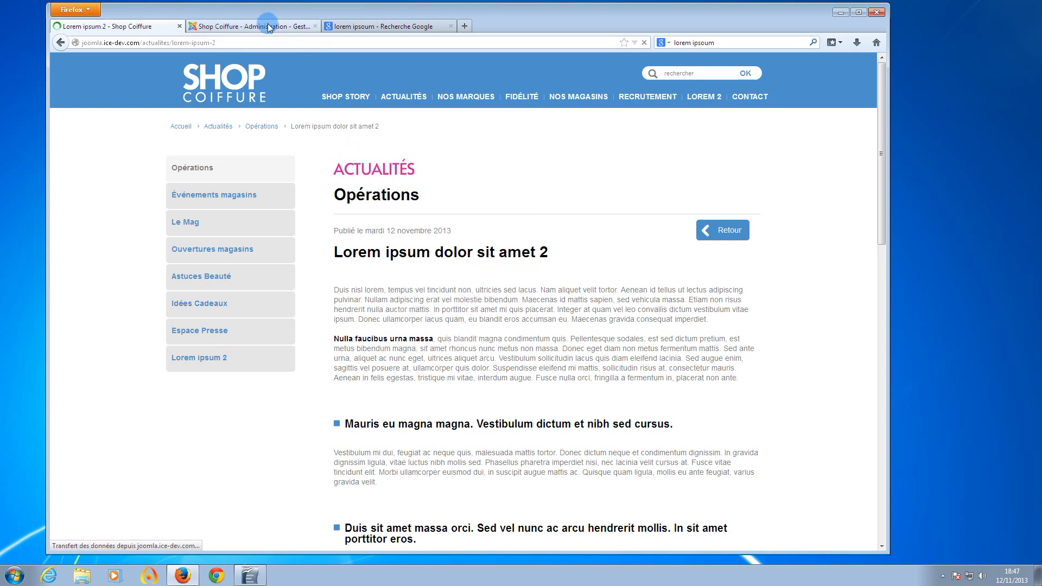
{"action": "left_click", "coordinate": [269, 27]}
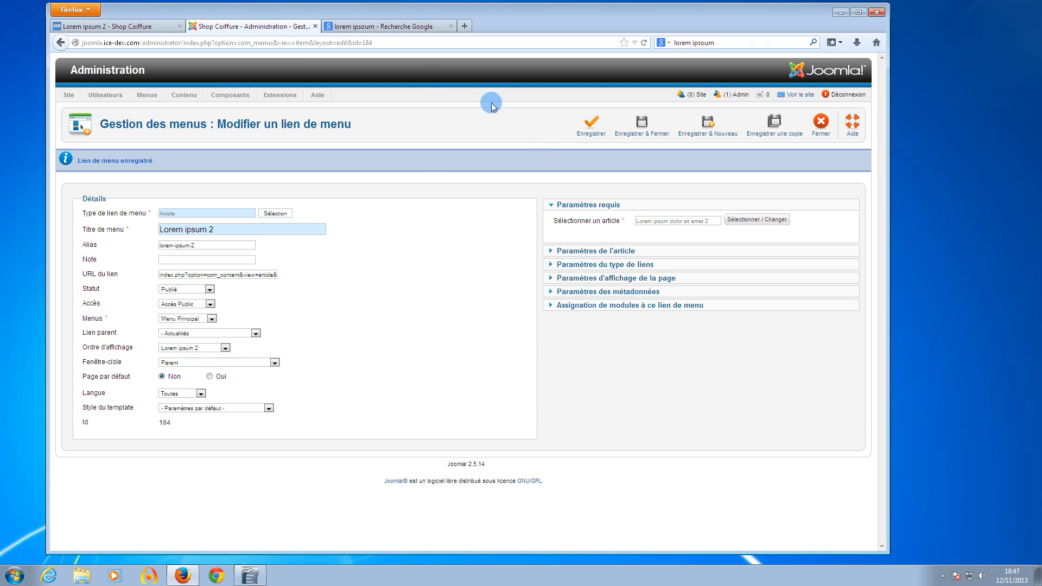
{"action": "left_click", "coordinate": [653, 128]}
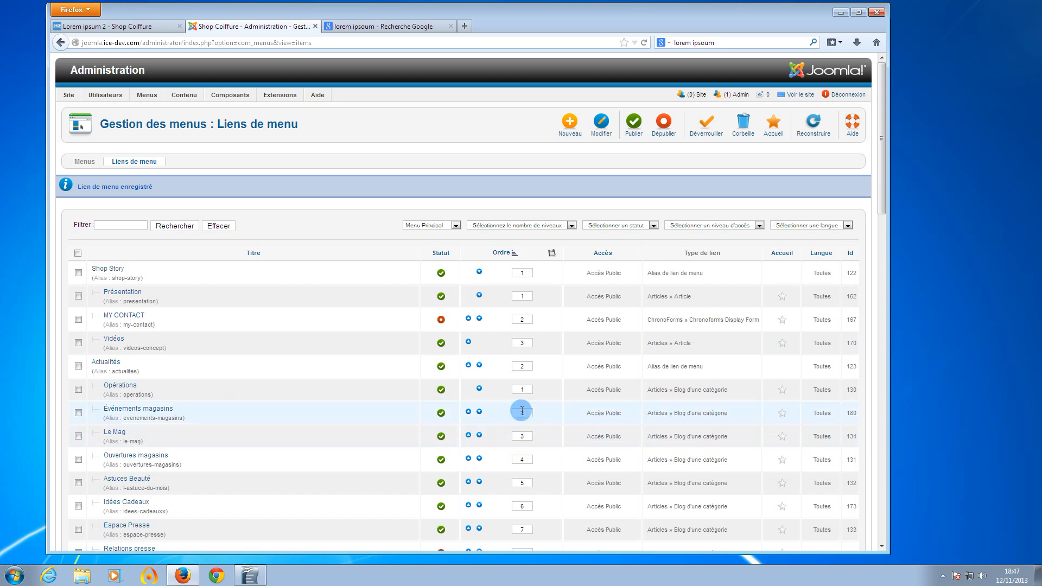
Step: Set the order of "Lorem ipsum 2" under Actualités to 2 in the link list and save the ordering
{"action": "scroll", "coordinate": [522, 411], "scroll_direction": "down", "scroll_amount": 1}
{"action": "scroll", "coordinate": [522, 411], "scroll_direction": "down", "scroll_amount": 1}
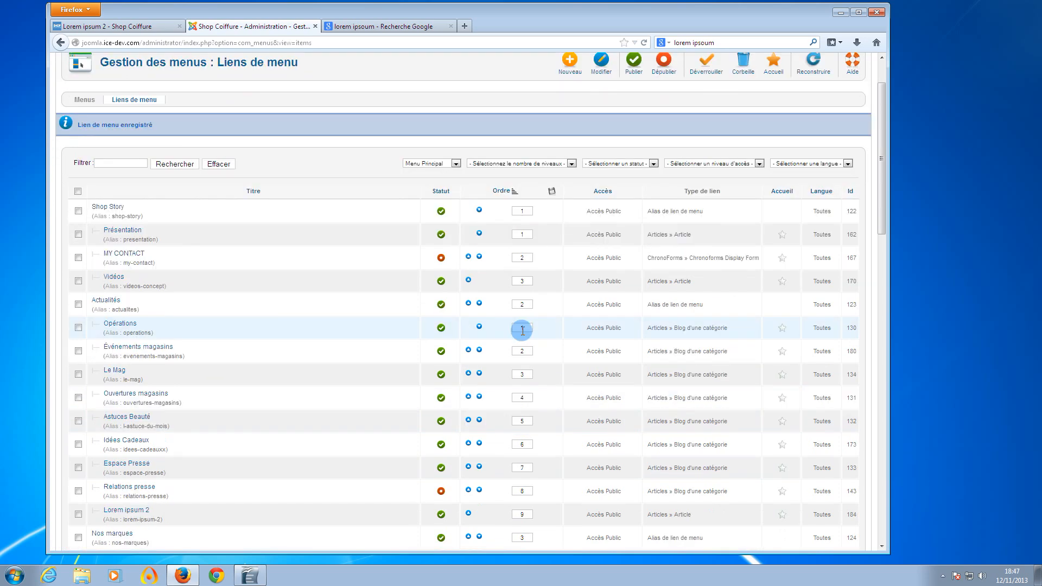
{"action": "scroll", "coordinate": [524, 387], "scroll_direction": "down", "scroll_amount": 1}
{"action": "scroll", "coordinate": [525, 386], "scroll_direction": "down", "scroll_amount": 1}
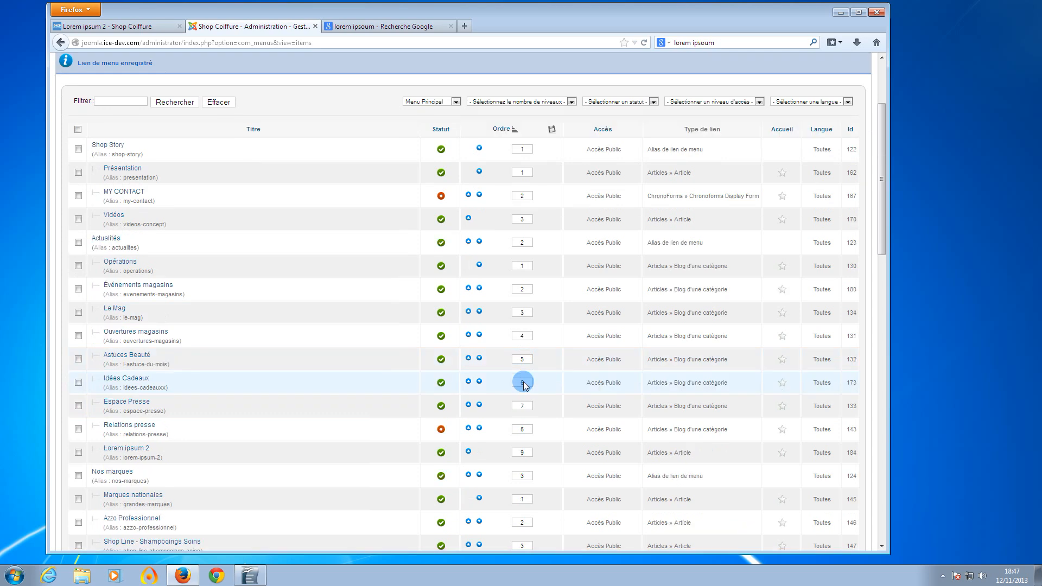
{"action": "scroll", "coordinate": [524, 384], "scroll_direction": "down", "scroll_amount": 4}
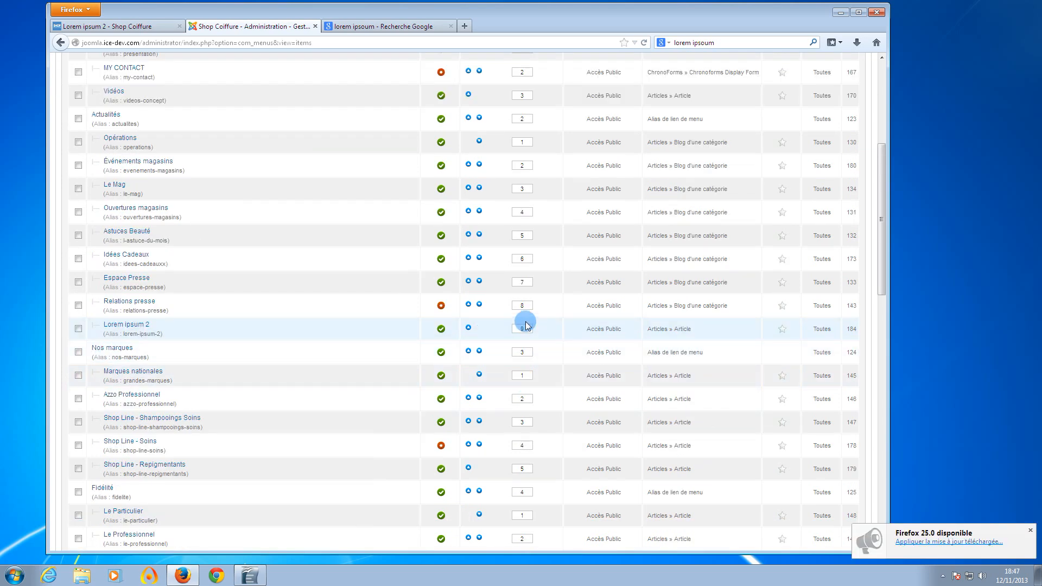
{"action": "left_click_drag", "start_coordinate": [531, 329], "coordinate": [497, 328]}
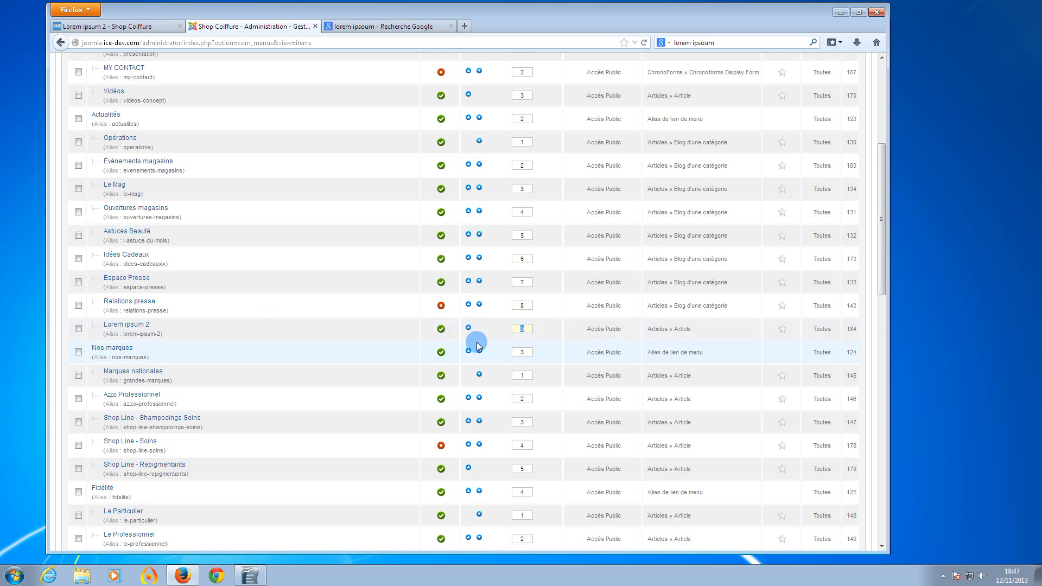
{"action": "type", "text": "2"}
{"action": "scroll", "coordinate": [539, 260], "scroll_direction": "up", "scroll_amount": 1}
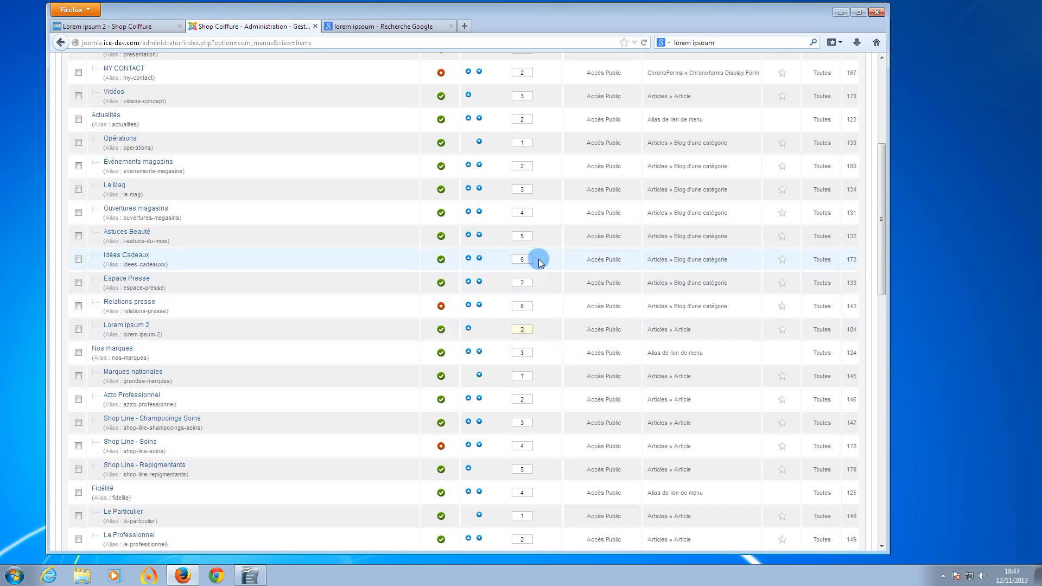
{"action": "scroll", "coordinate": [540, 263], "scroll_direction": "up", "scroll_amount": 4}
{"action": "left_click", "coordinate": [551, 193]}
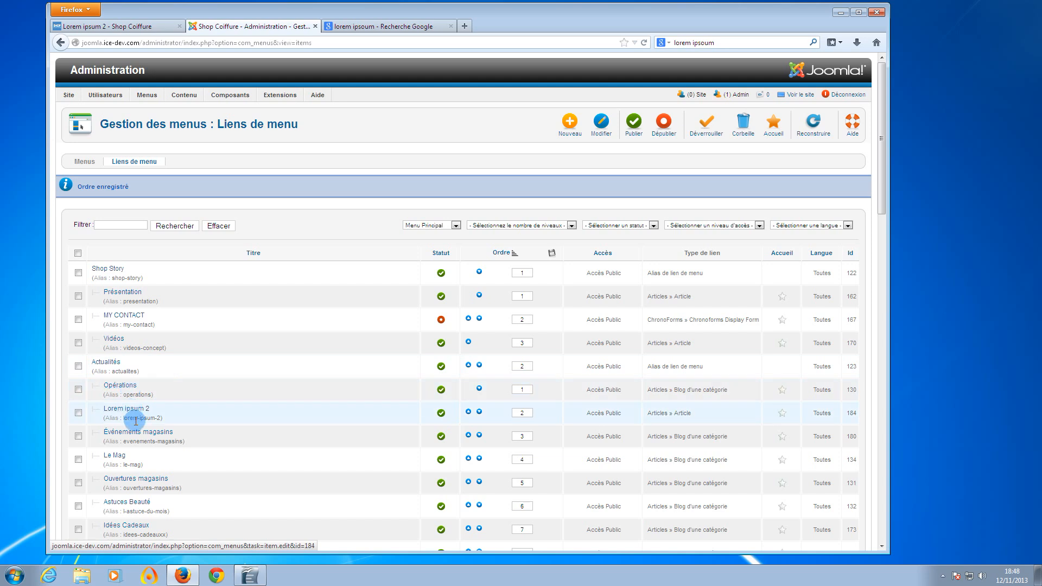
Step: Check the order of the entries under Actualités in the published site's navigation
{"action": "left_click", "coordinate": [154, 27]}
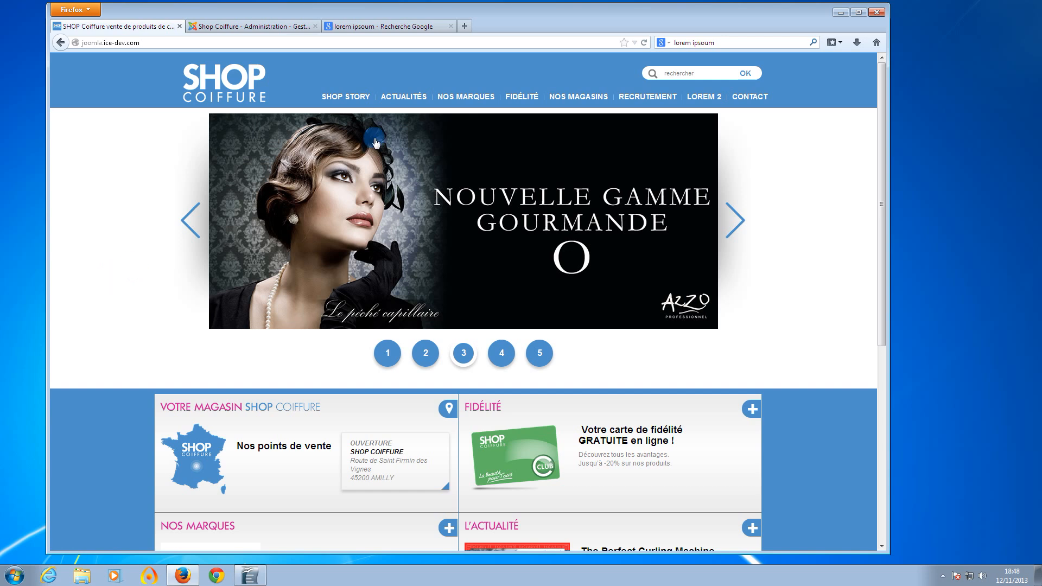
{"action": "mouse_move", "coordinate": [395, 106]}
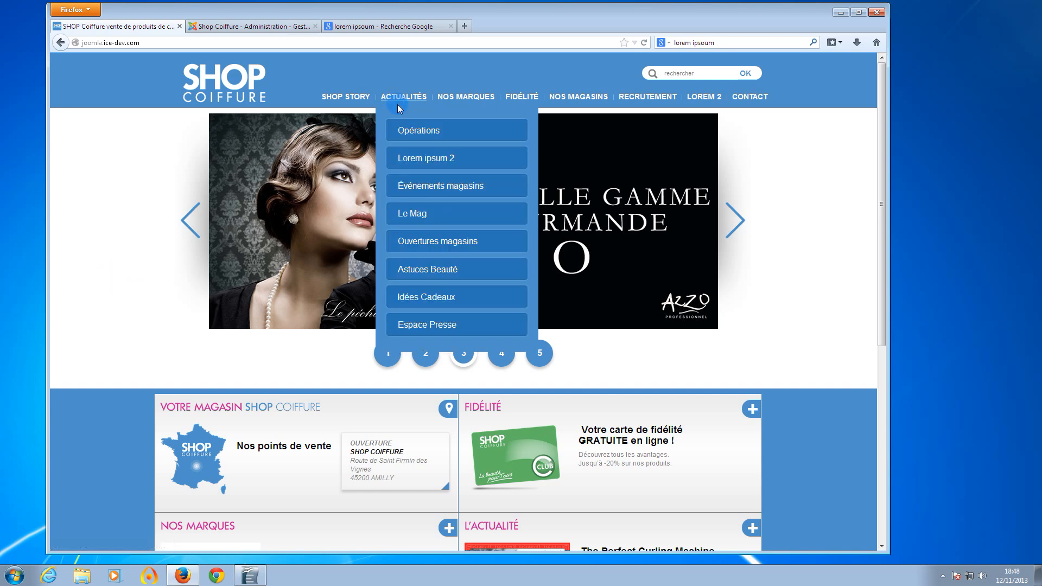